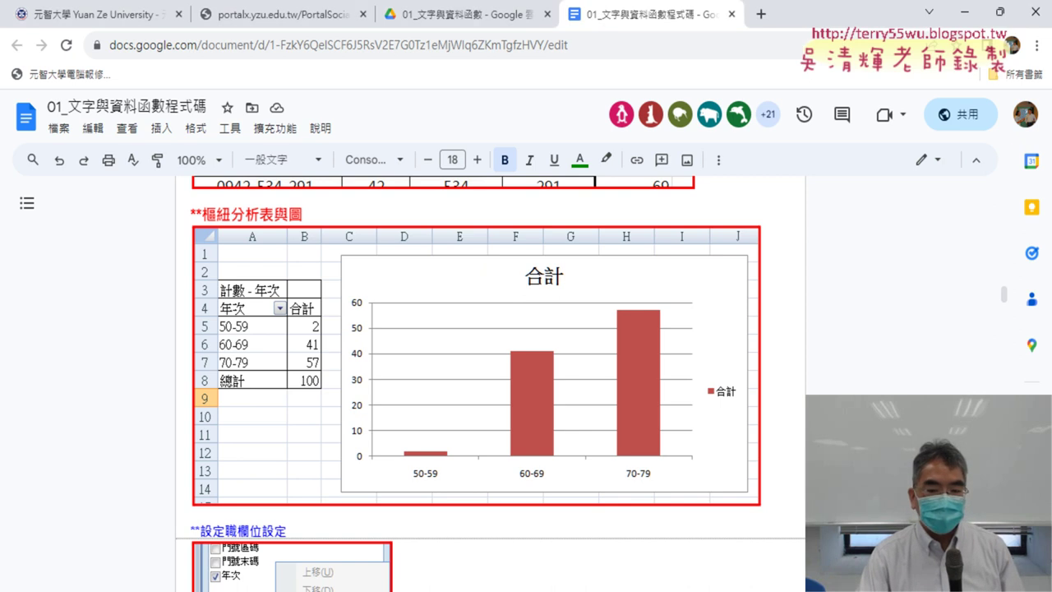
Switch from the Google Docs notes to the Excel workbook 01文字與資料函數.xls
mouse_move(679, 585)
click(658, 538)
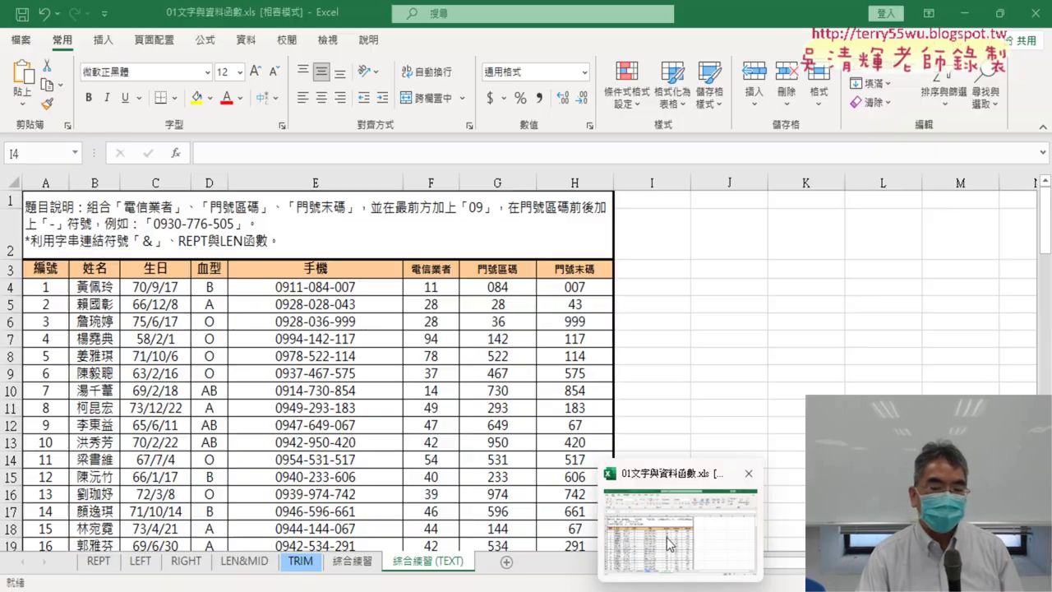
click(48, 289)
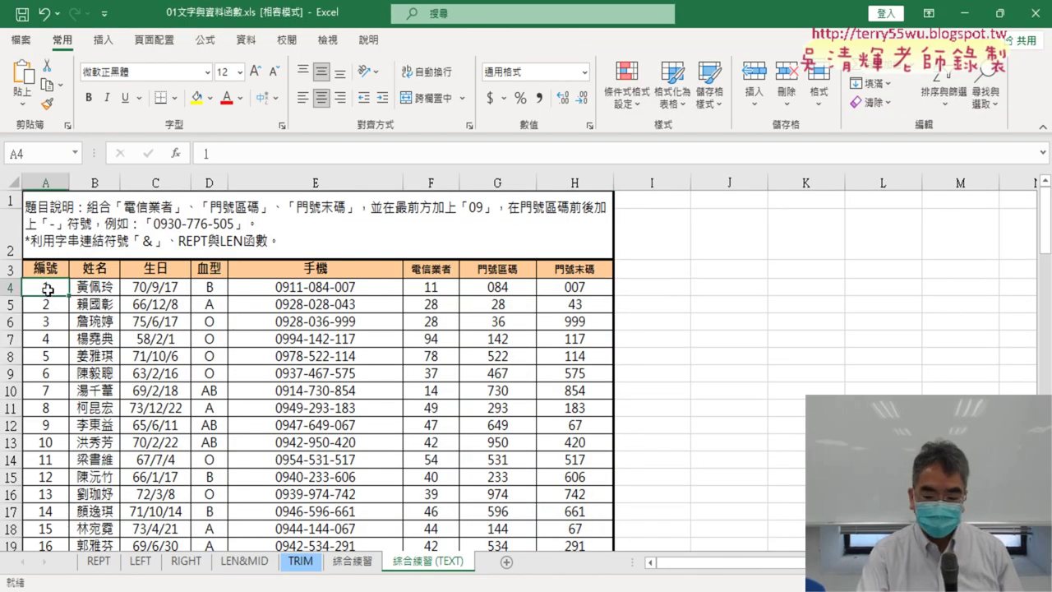
key(ctrl+Down)
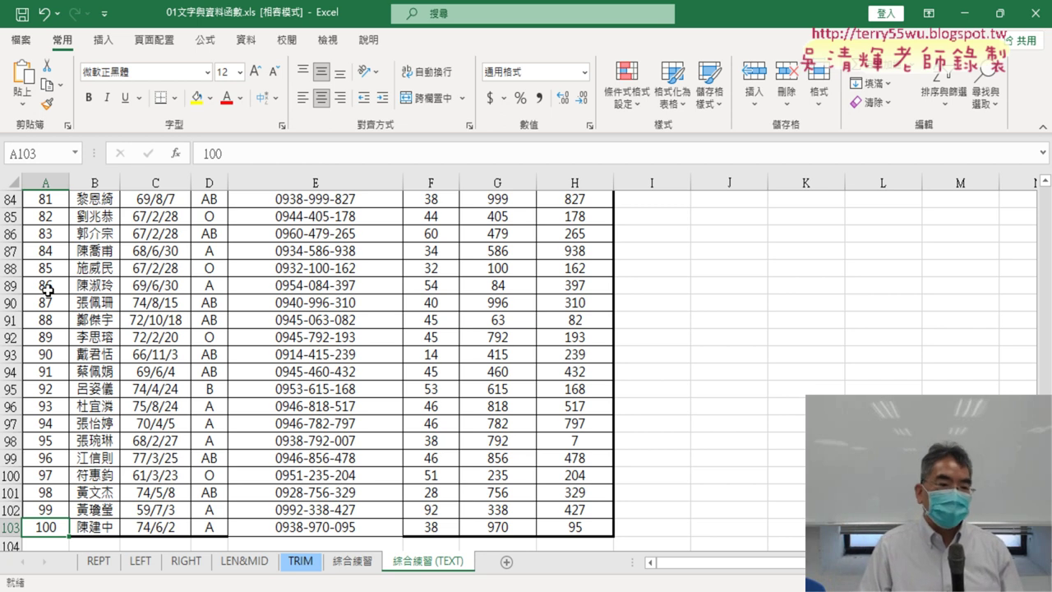
key(ctrl+Up)
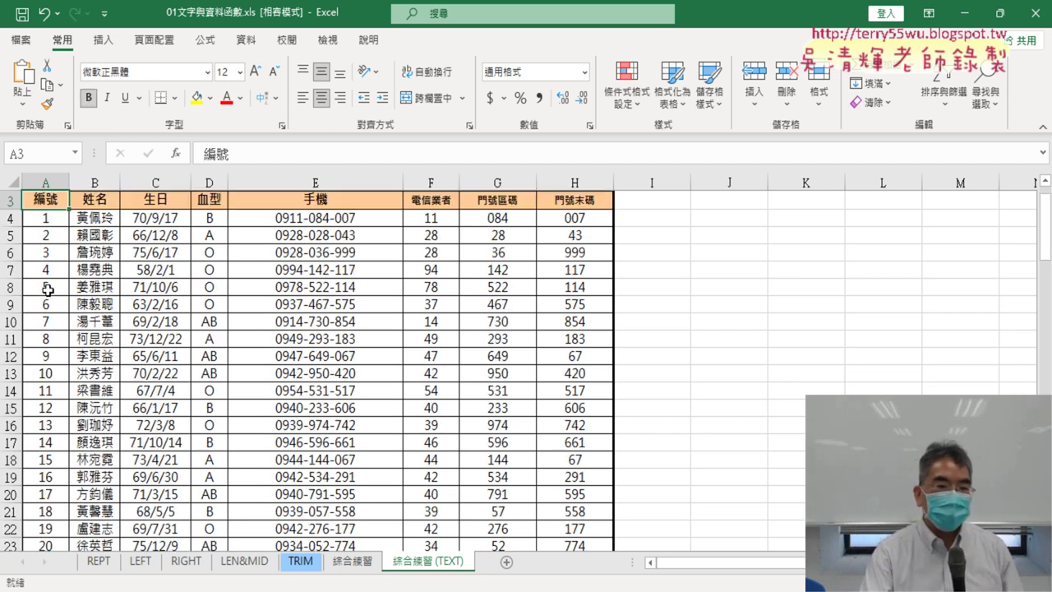
scroll(82, 292, up, 1)
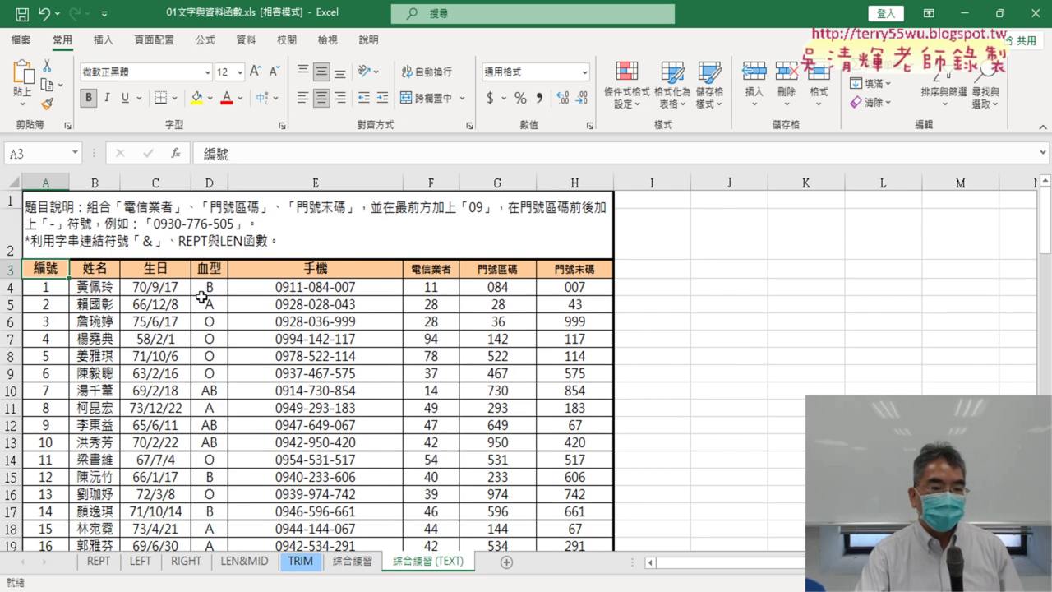
click(160, 182)
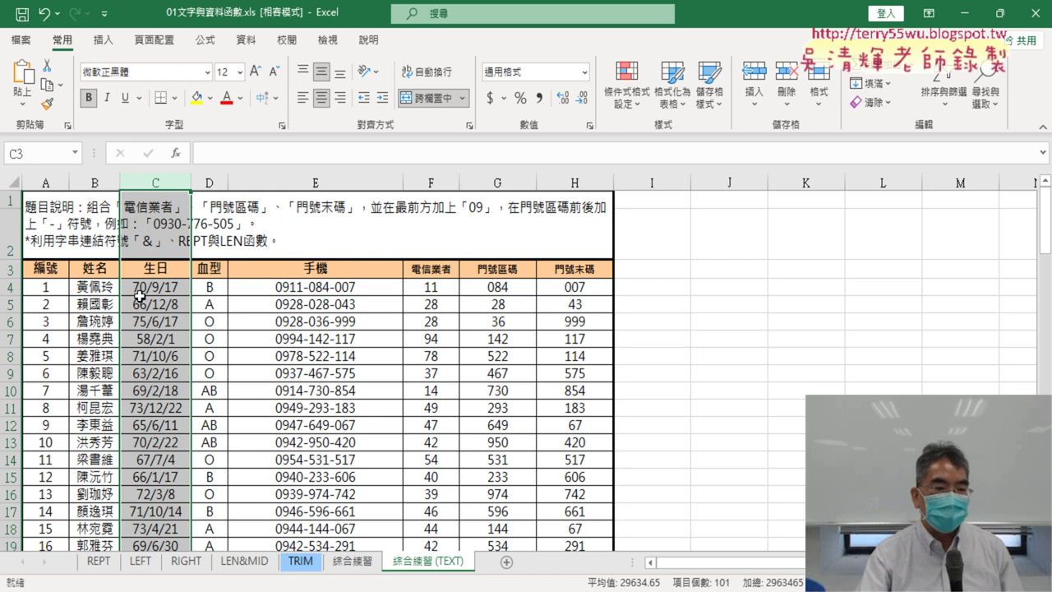
click(141, 291)
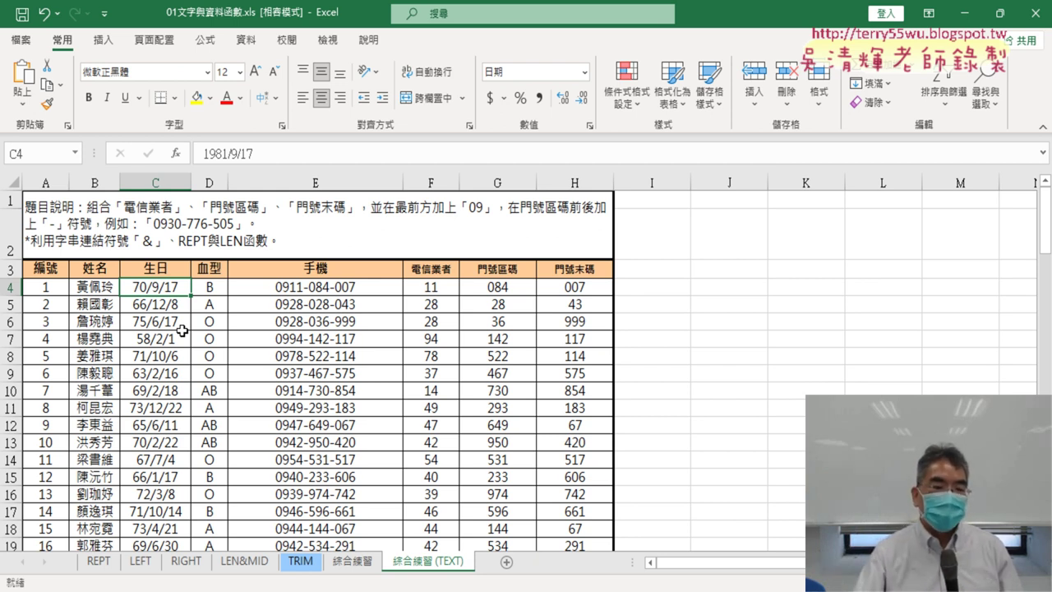
click(155, 179)
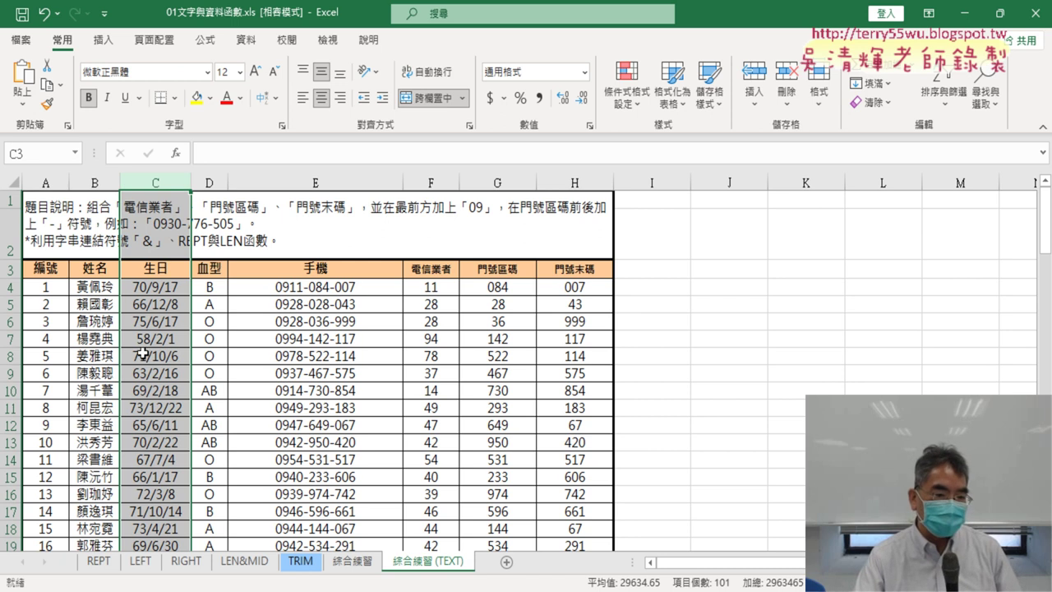
scroll(152, 419, down, 1)
scroll(152, 419, down, 1)
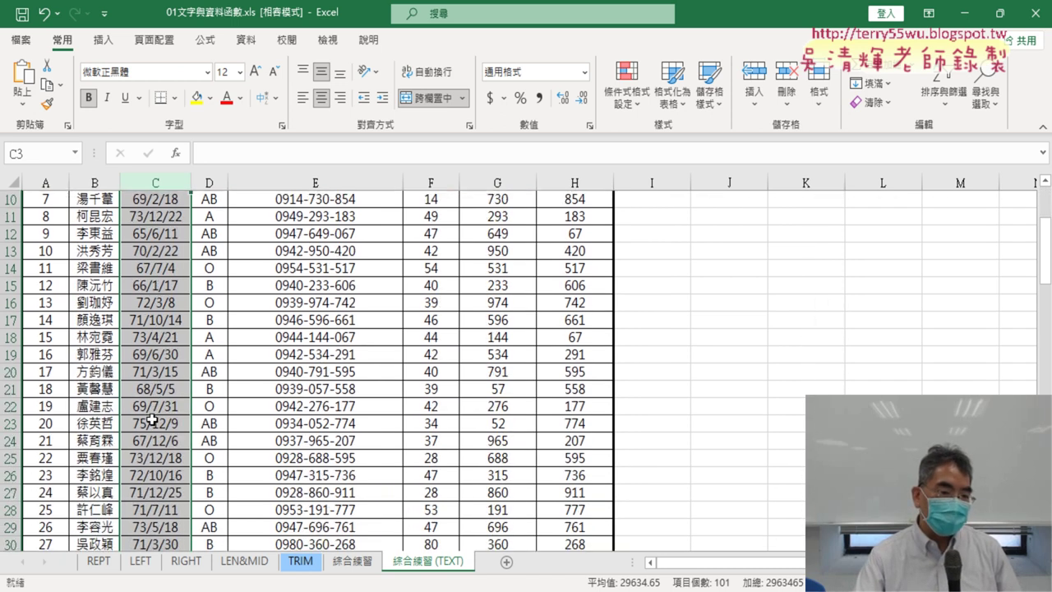
scroll(152, 419, down, 2)
scroll(151, 414, up, 4)
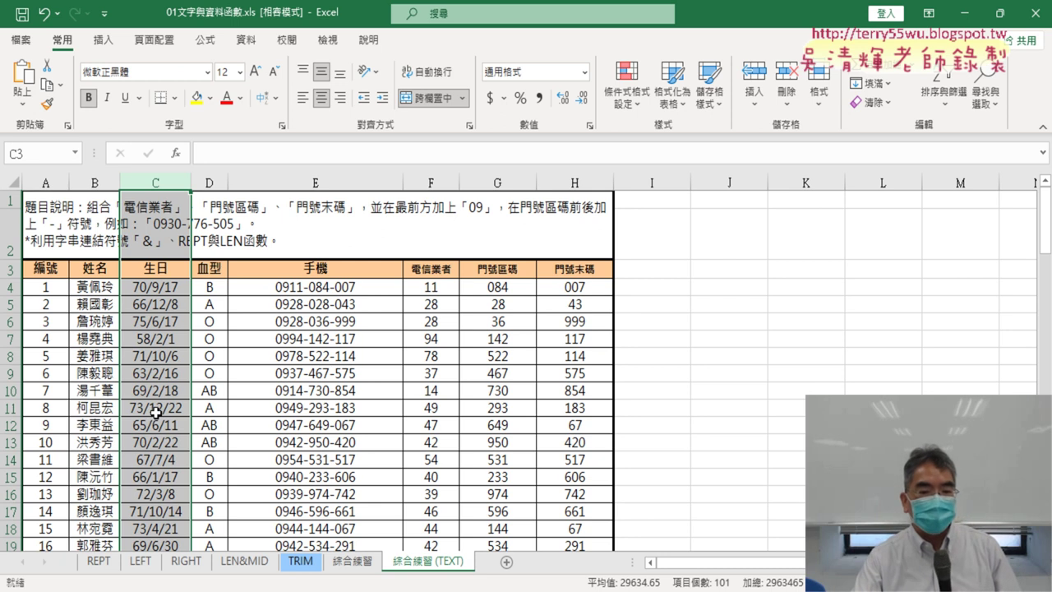
mouse_move(646, 588)
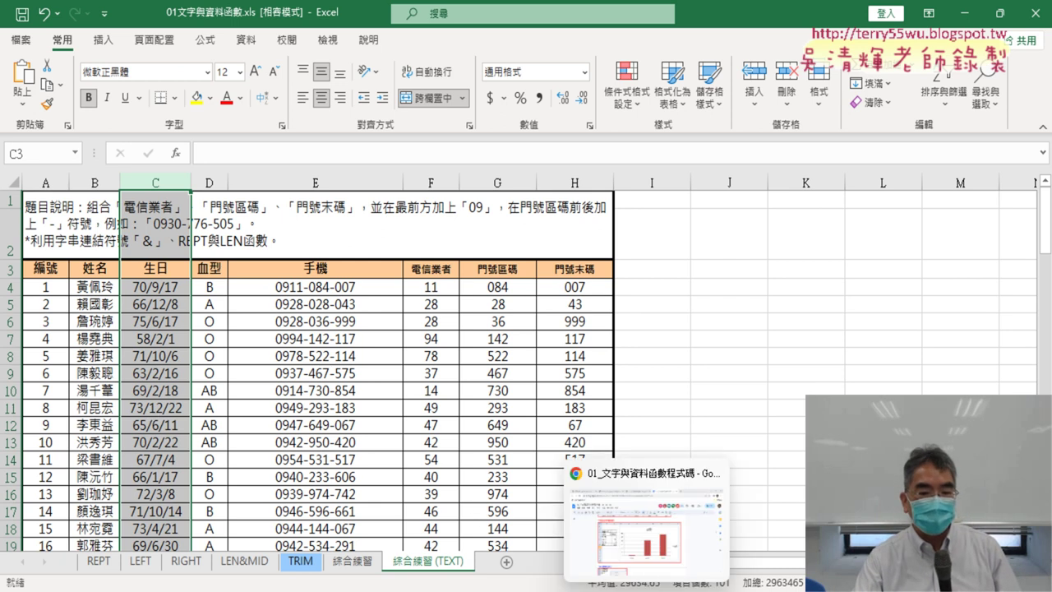
click(649, 563)
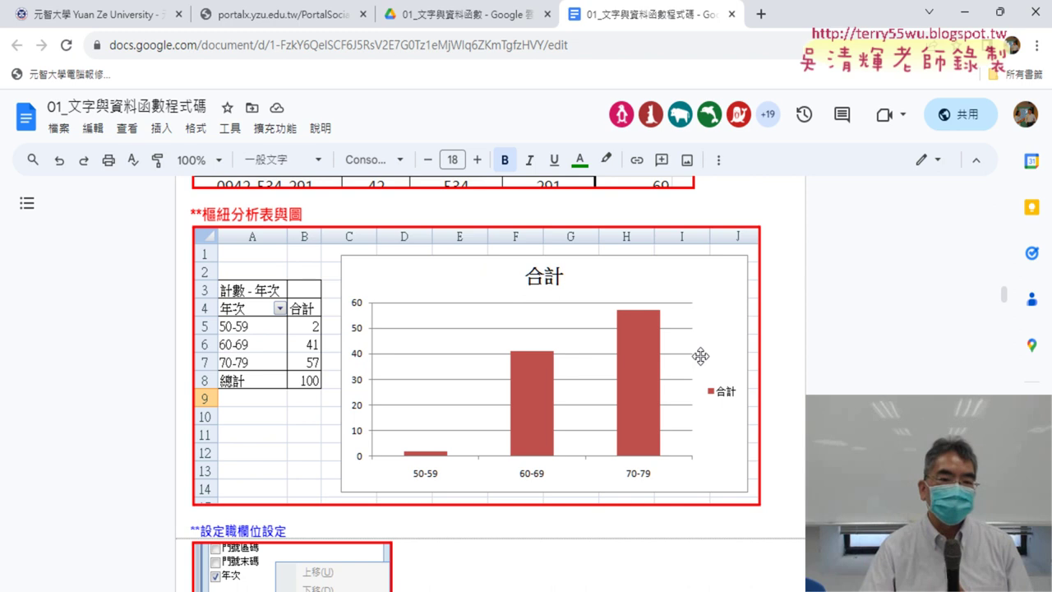
click(706, 585)
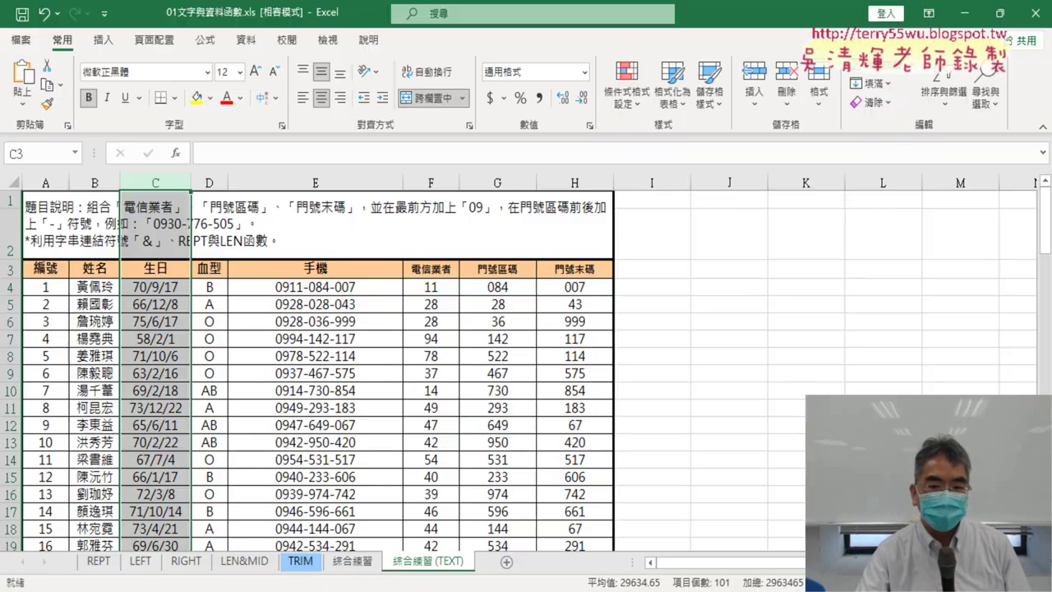
Open E4's 手機 formula for editing so its references F4, G4 and H4 are highlighted
click(306, 283)
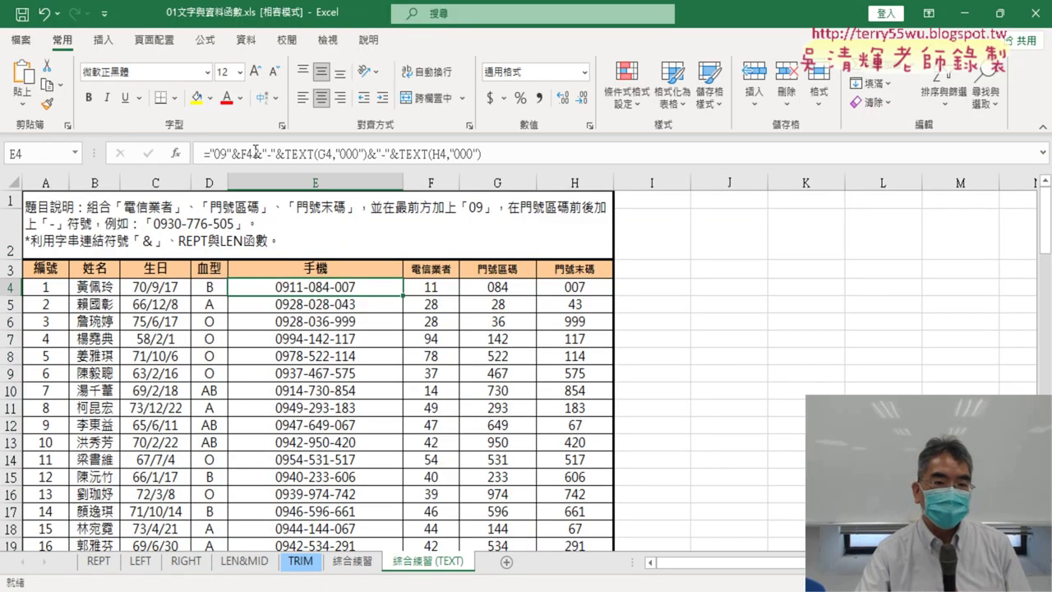
click(500, 153)
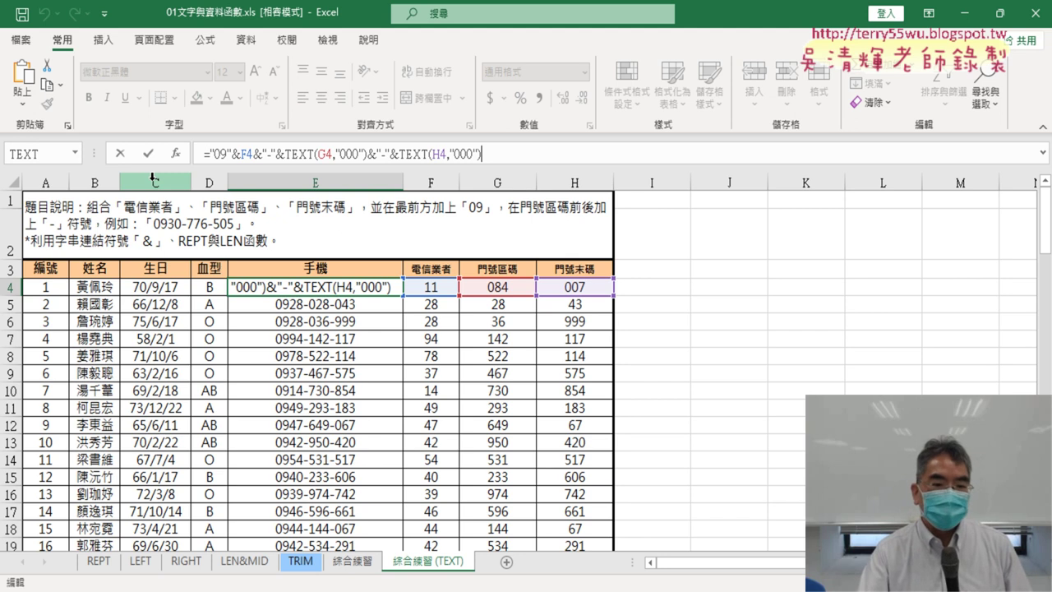
Glance at the 年次 pivot chart in Google Docs, then return to Excel and end E4's edit
mouse_move(646, 588)
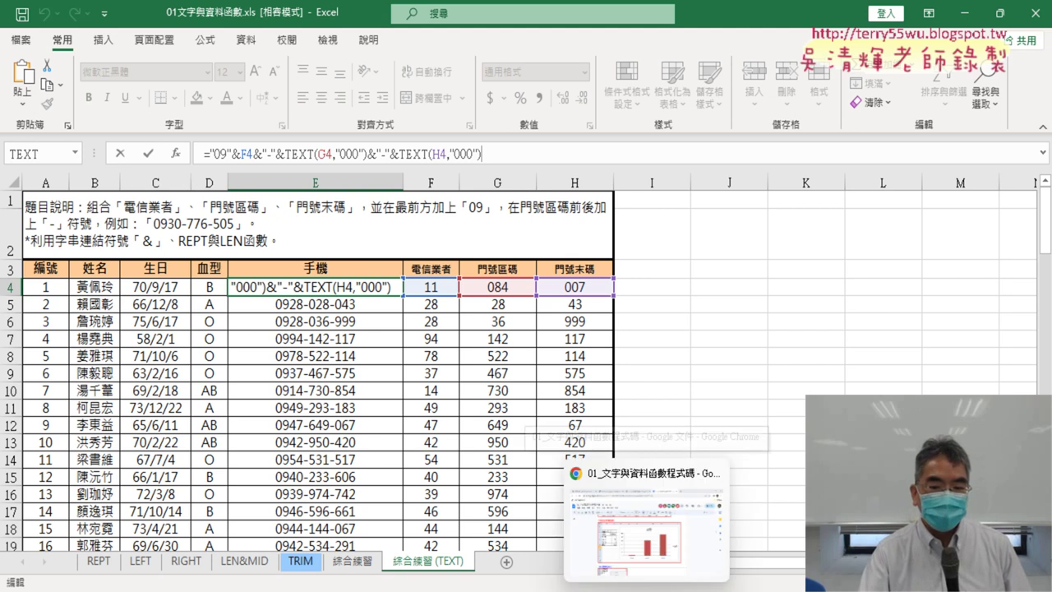
click(654, 550)
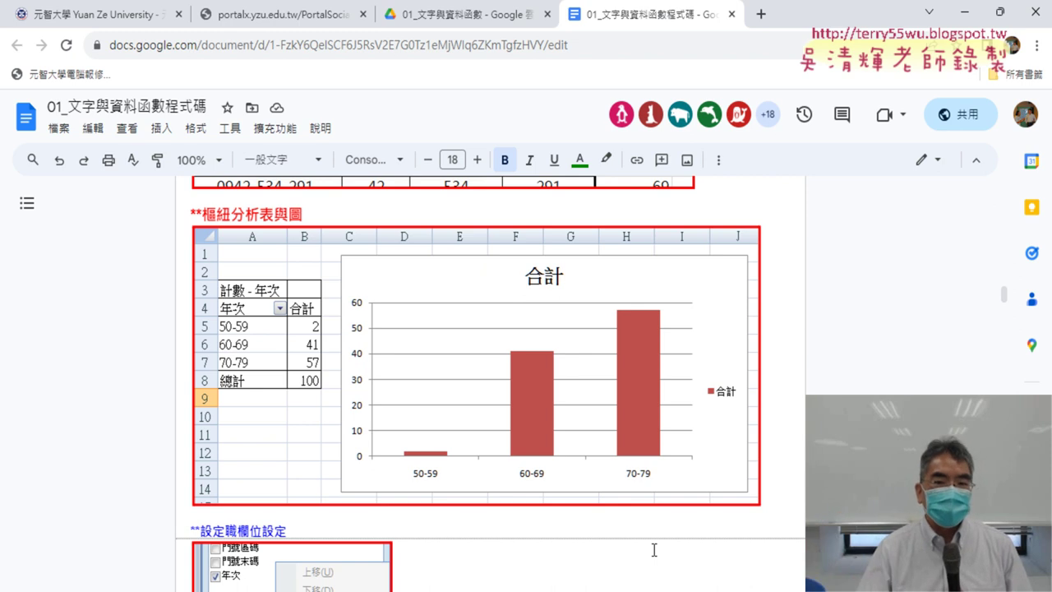
click(973, 23)
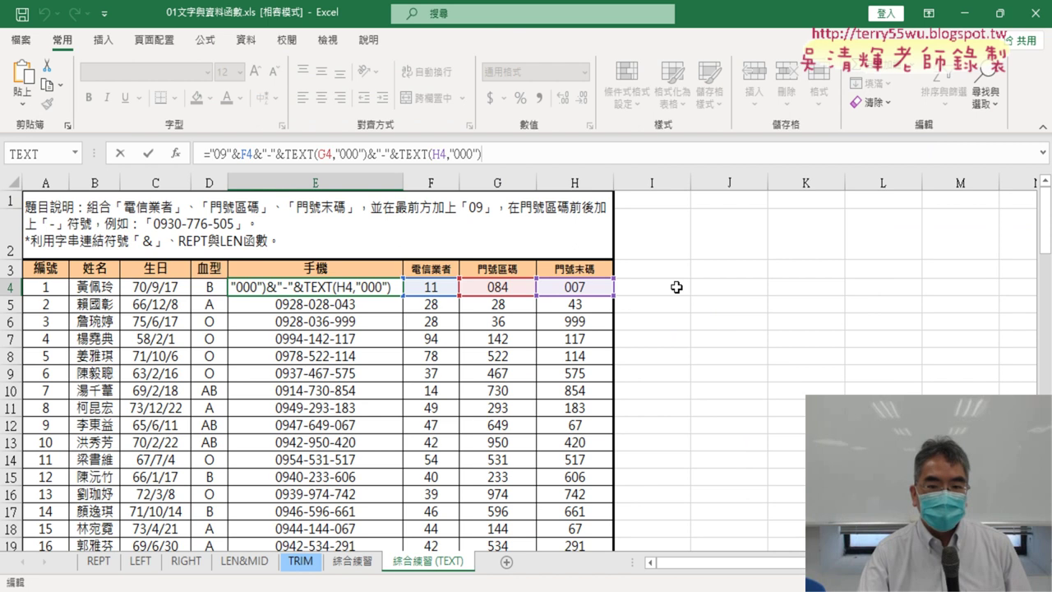
click(142, 176)
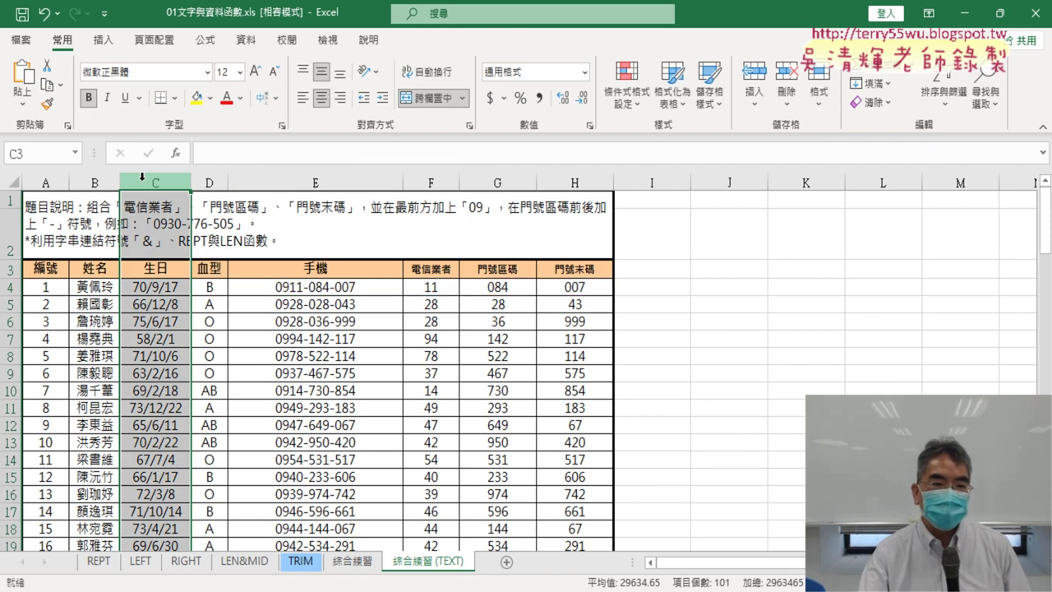
Point out the Insert tab's PivotTable button, then select header row 3 and the 生日 column
click(104, 43)
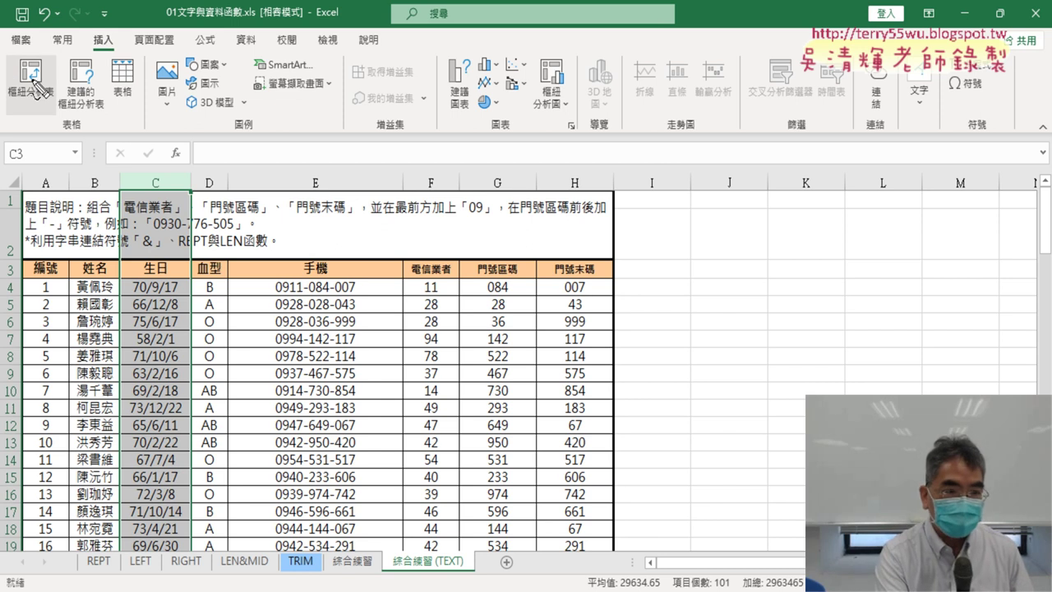
drag(113, 33, 119, 50)
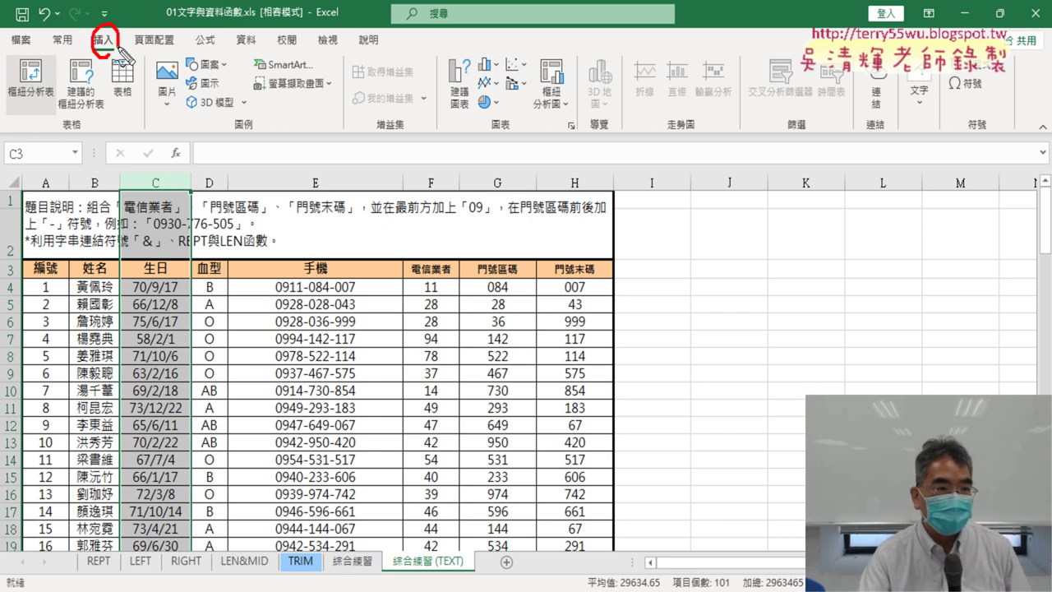
drag(45, 115, 51, 105)
mouse_move(104, 56)
mouse_down()
mouse_move(108, 75)
mouse_move(61, 102)
mouse_up()
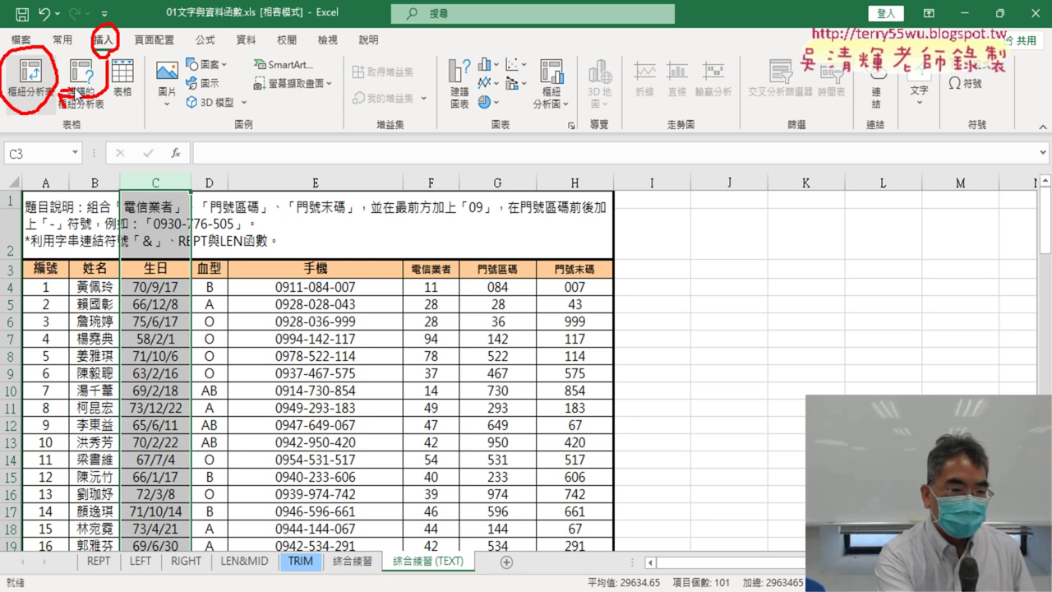
key(Escape)
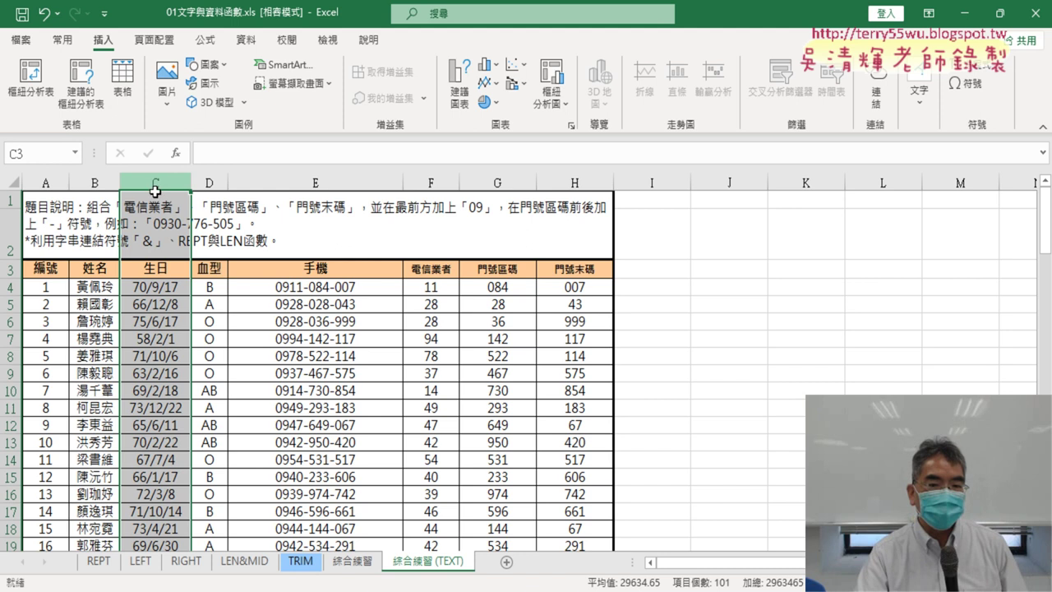
click(10, 269)
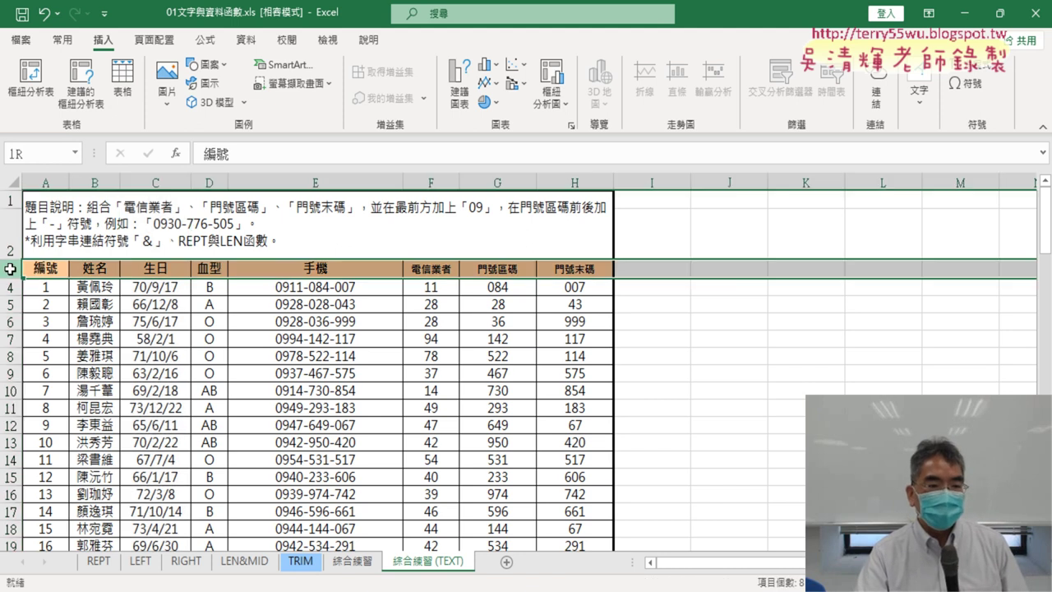
click(165, 179)
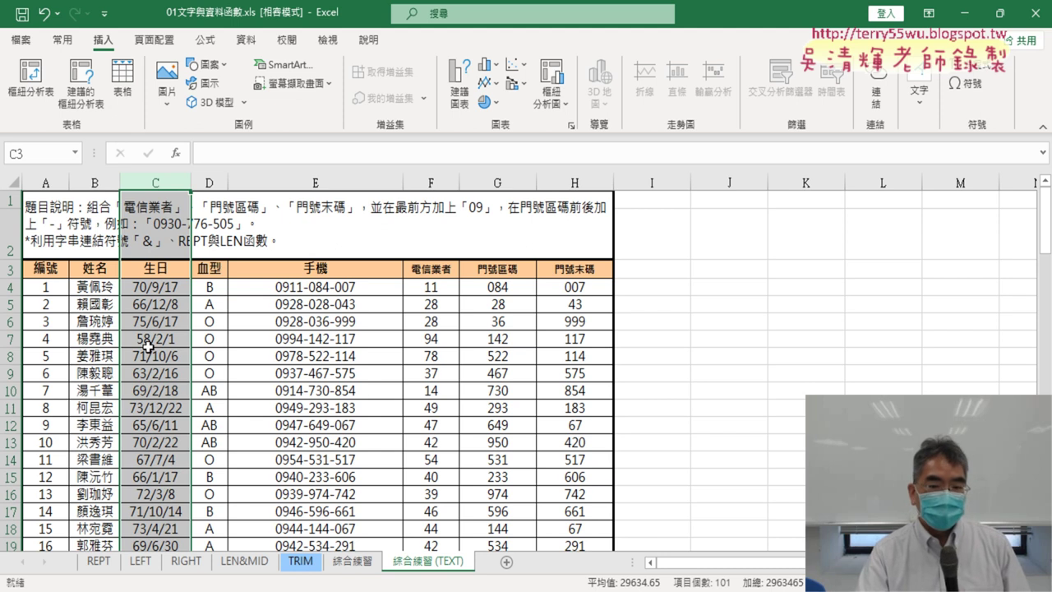
Enter the new column heading 年次 in cell I3
click(669, 269)
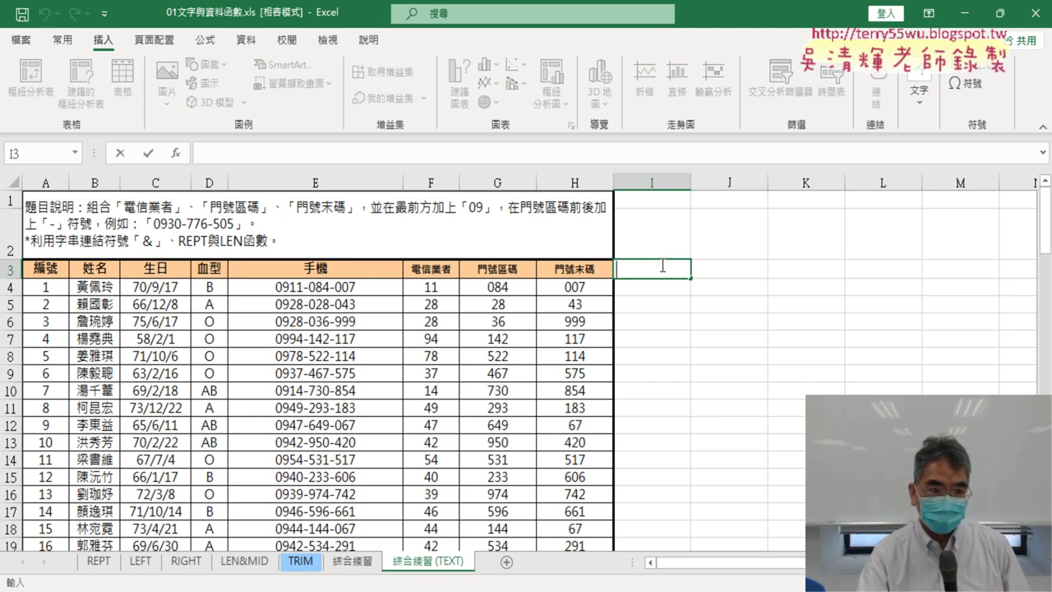
text(n)
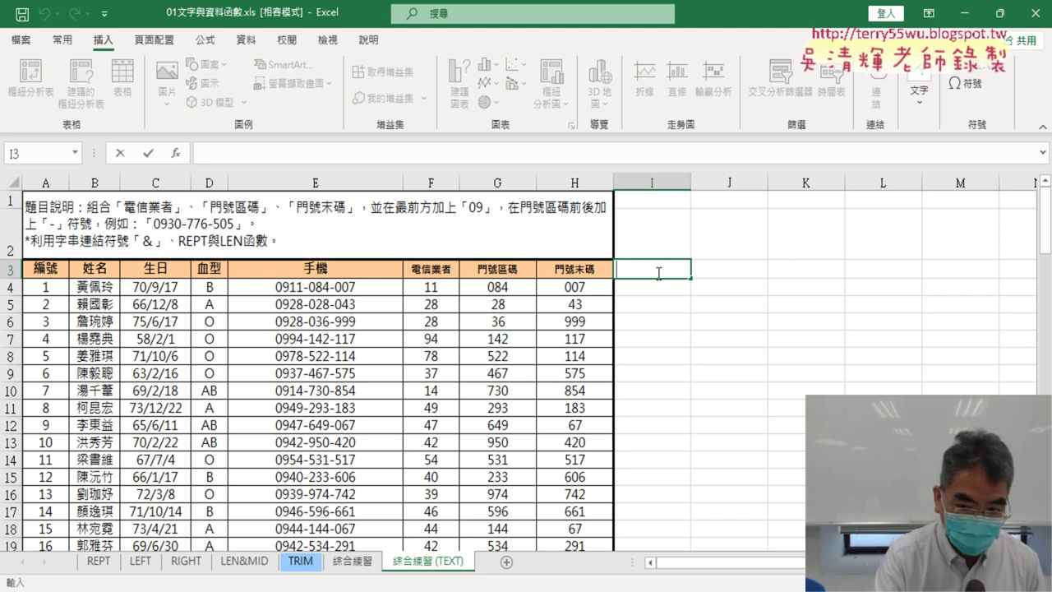
key(BackSpace)
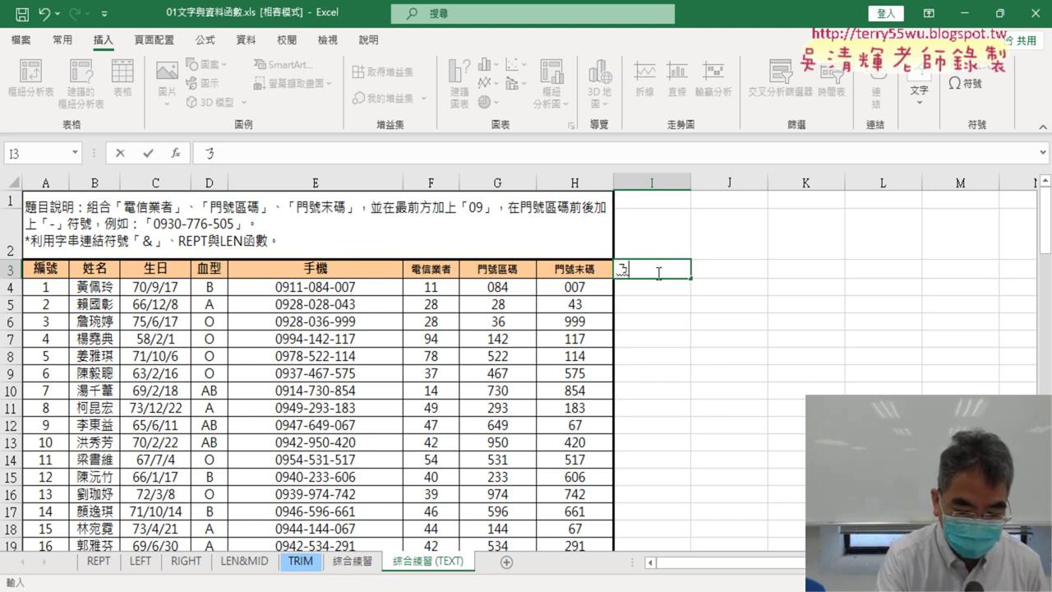
text(ㄋㄧ年次)
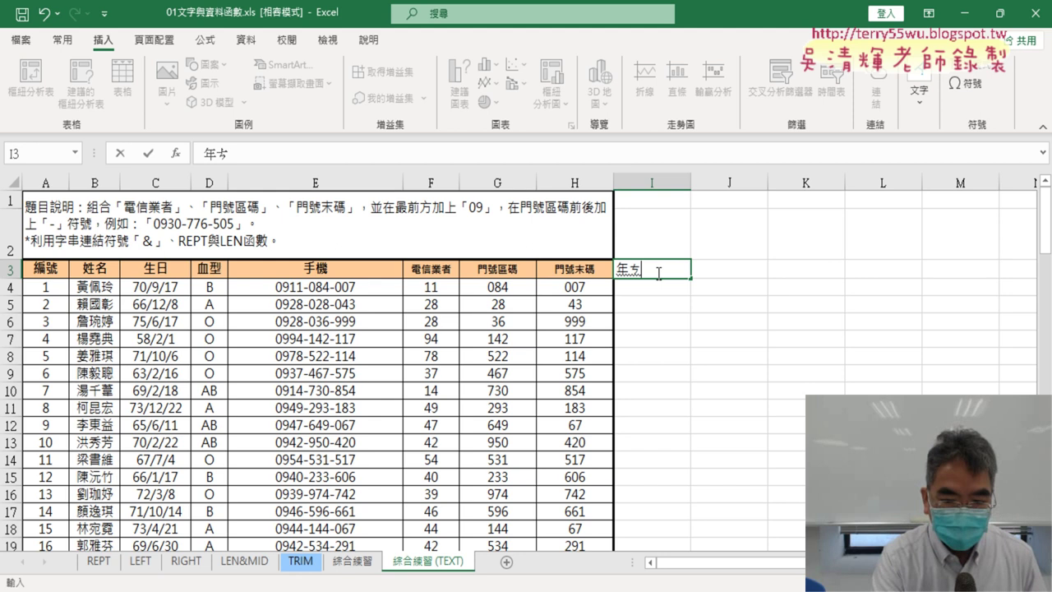
key(Return)
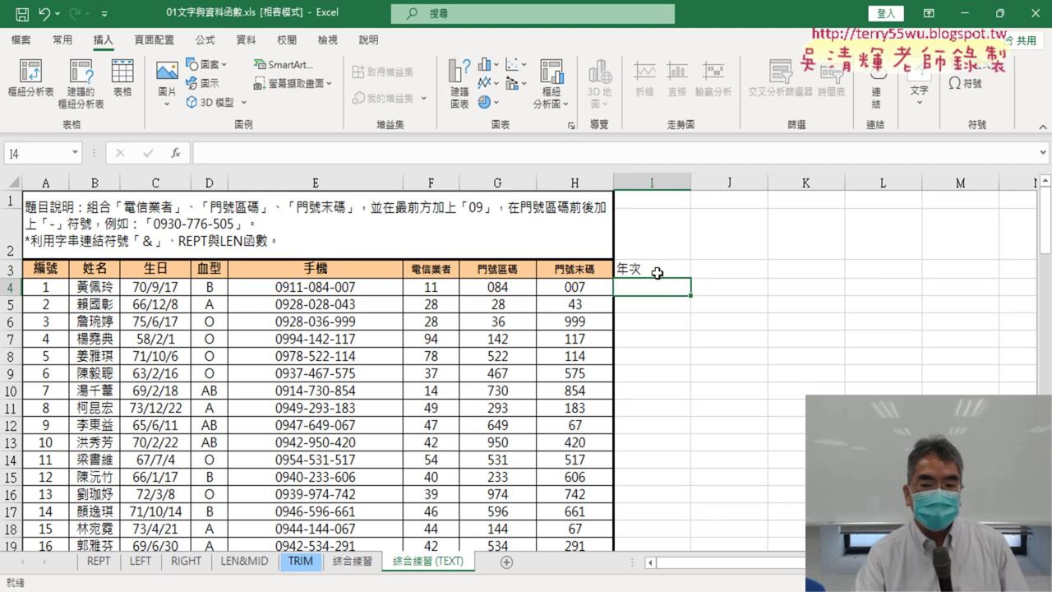
click(657, 273)
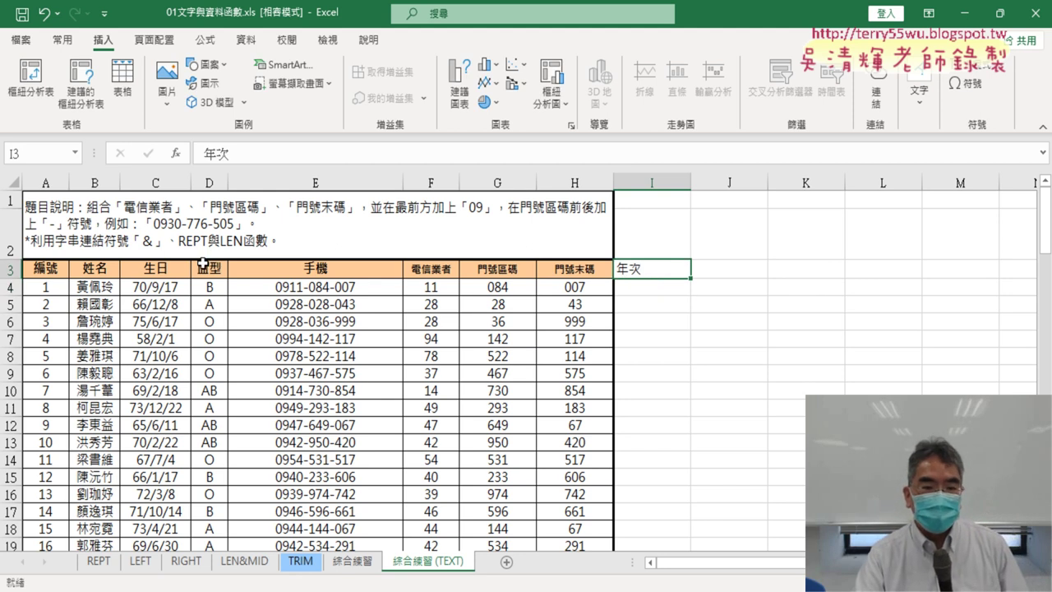
Copy the 門號末碼 header's orange formatting onto I3 with Format Painter
click(588, 275)
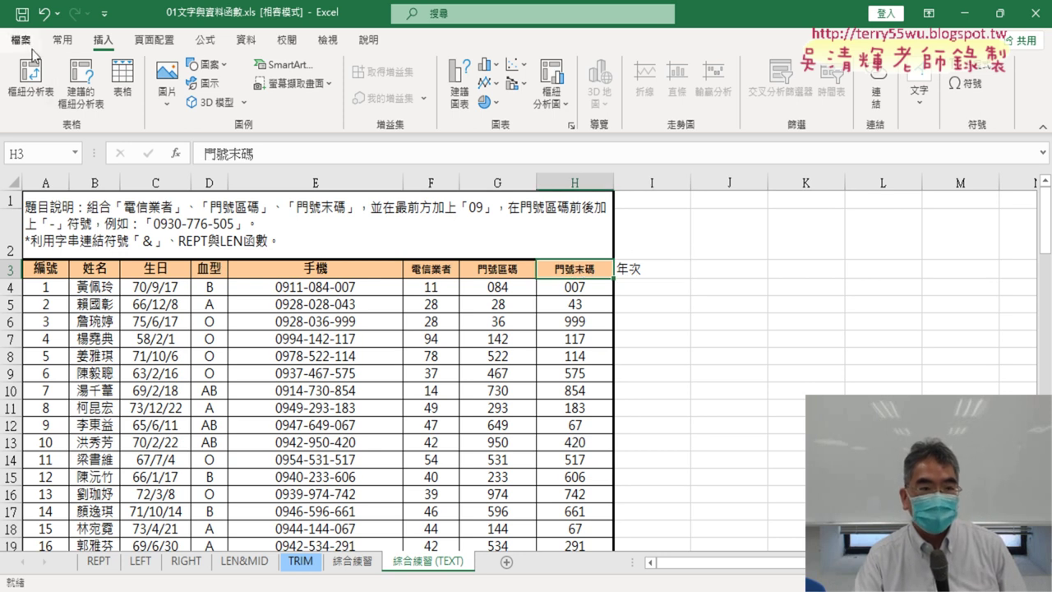
click(63, 40)
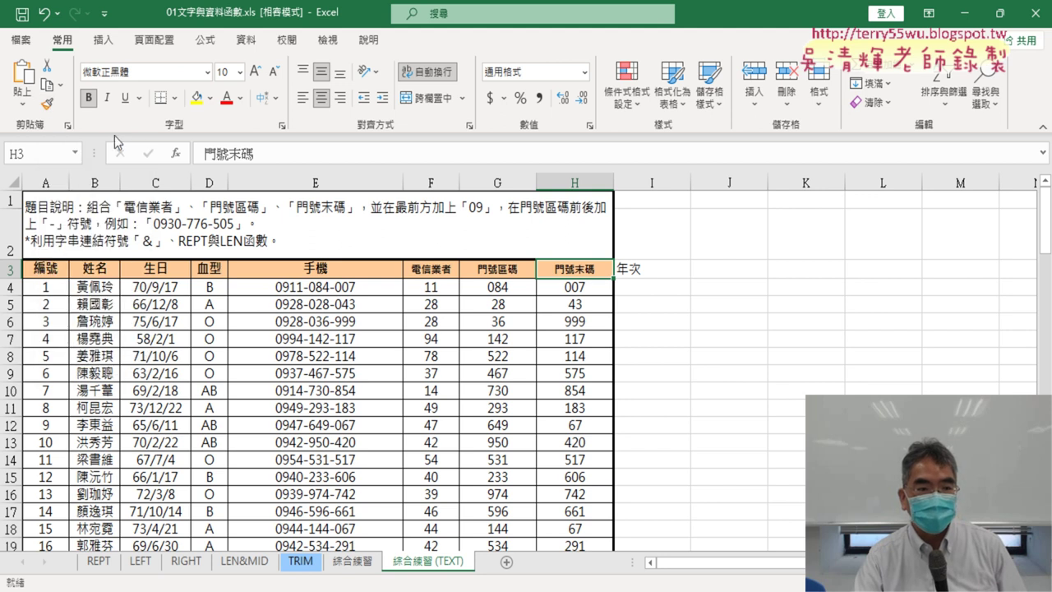
click(48, 103)
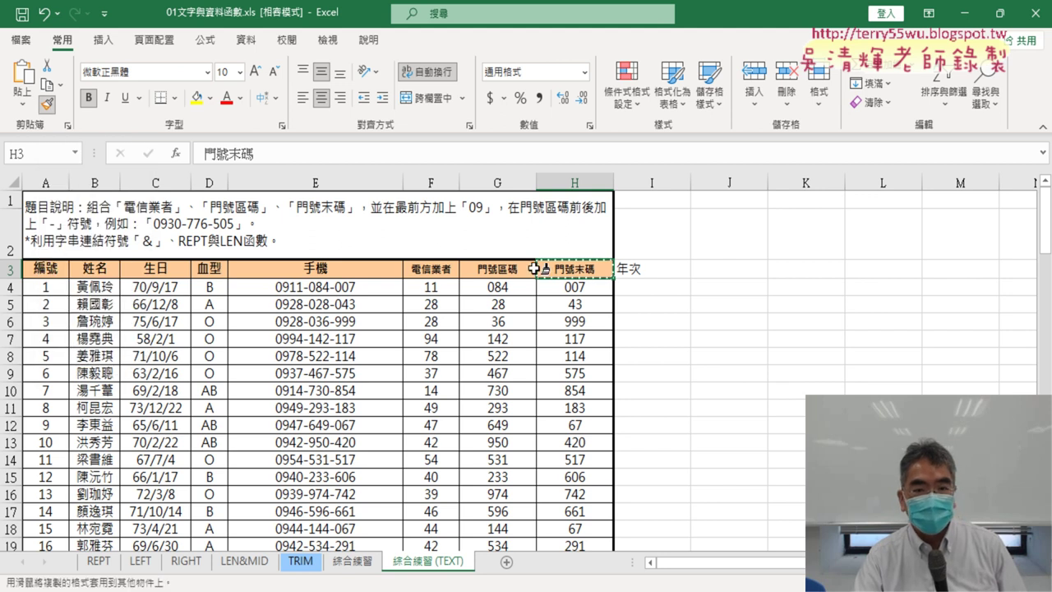
click(662, 269)
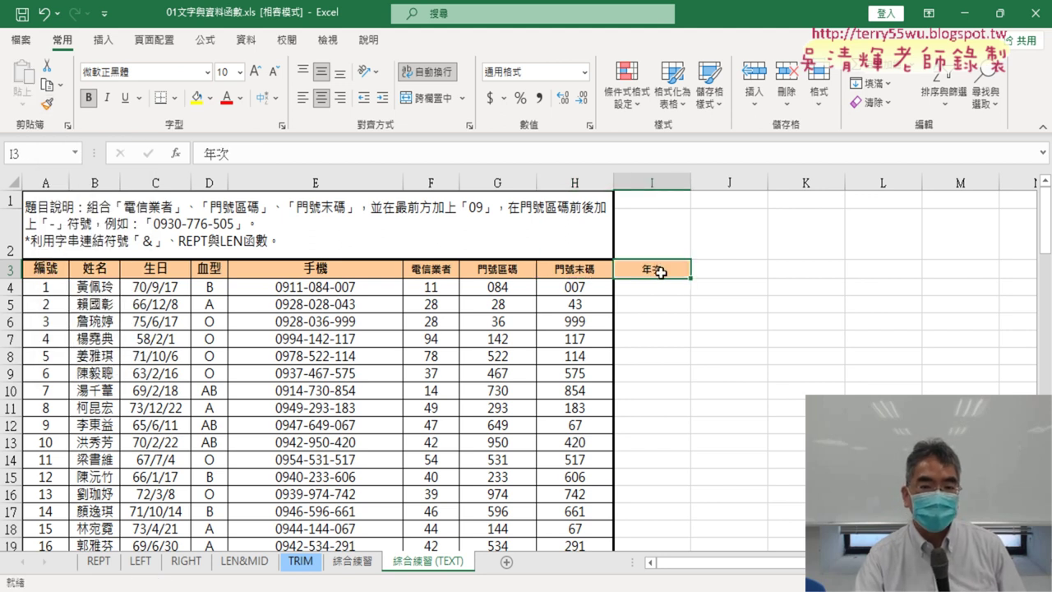
click(665, 290)
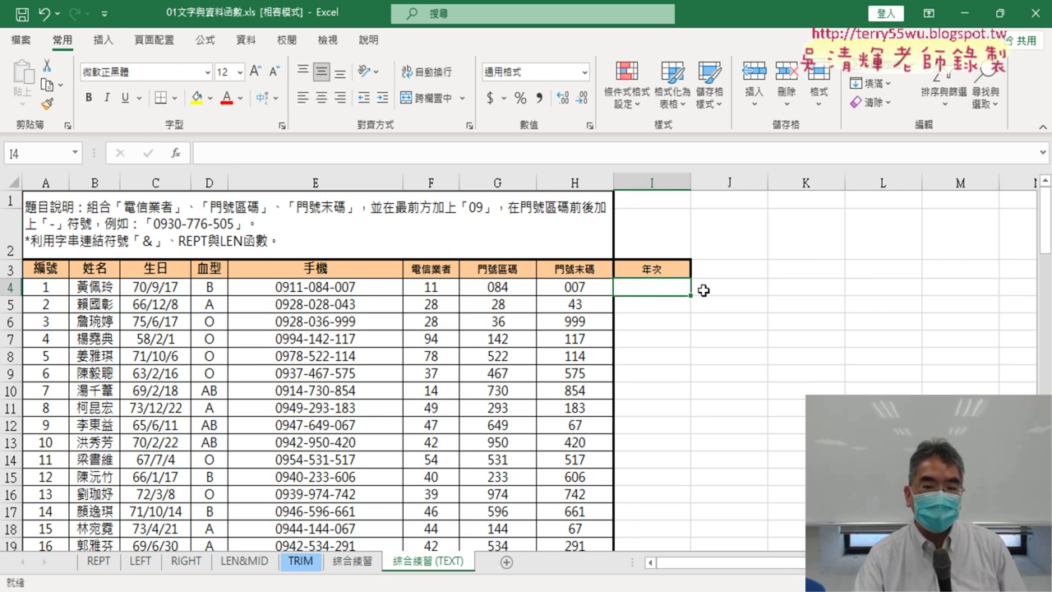
Start a LEFT formula in I4 from the function picker's Text category
click(165, 183)
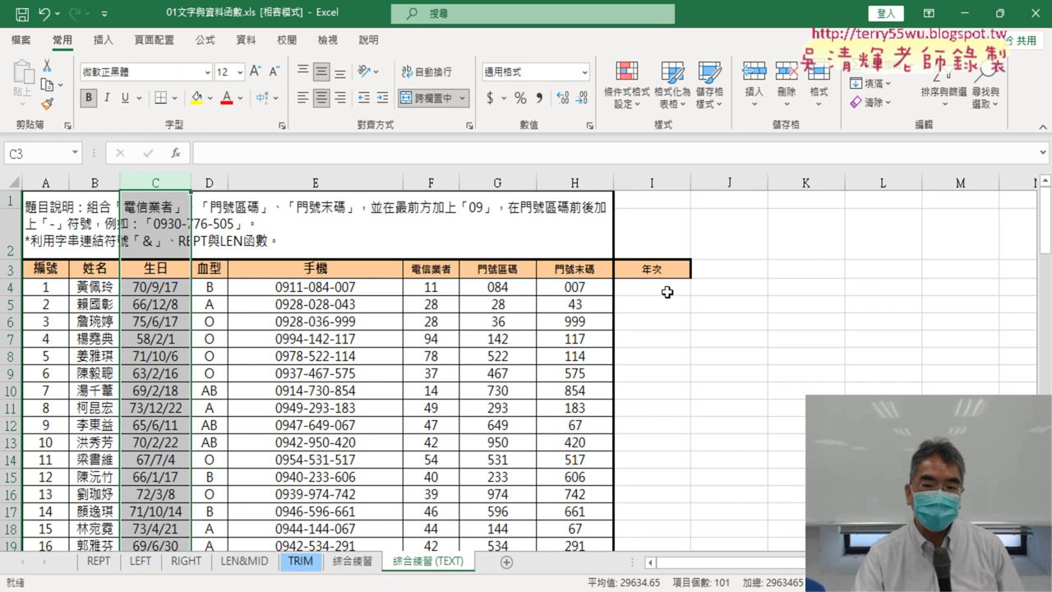
click(667, 291)
click(175, 153)
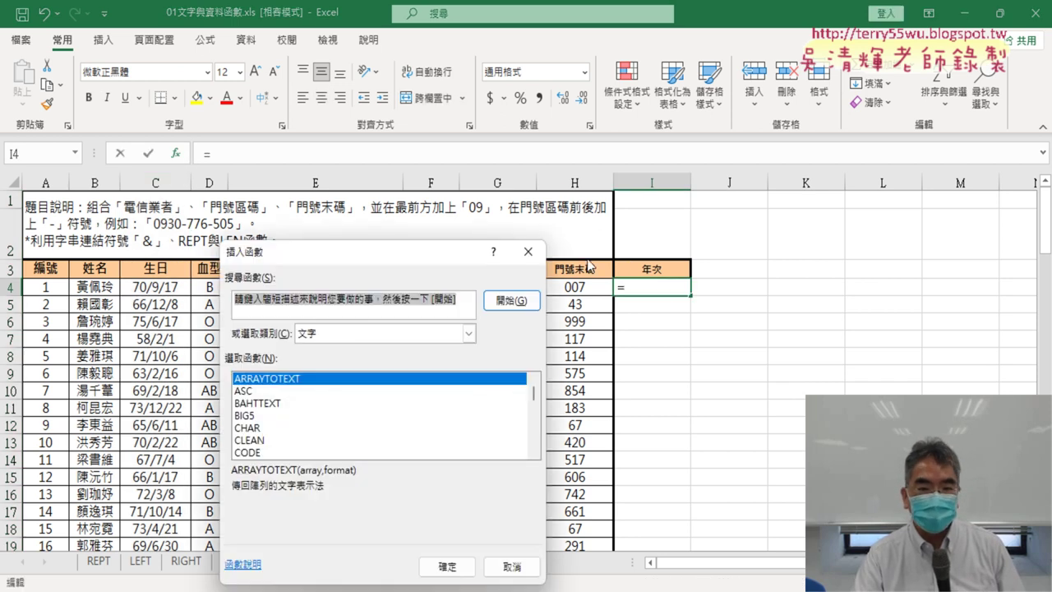
mouse_move(439, 262)
mouse_down()
mouse_move(454, 227)
mouse_move(701, 82)
mouse_up()
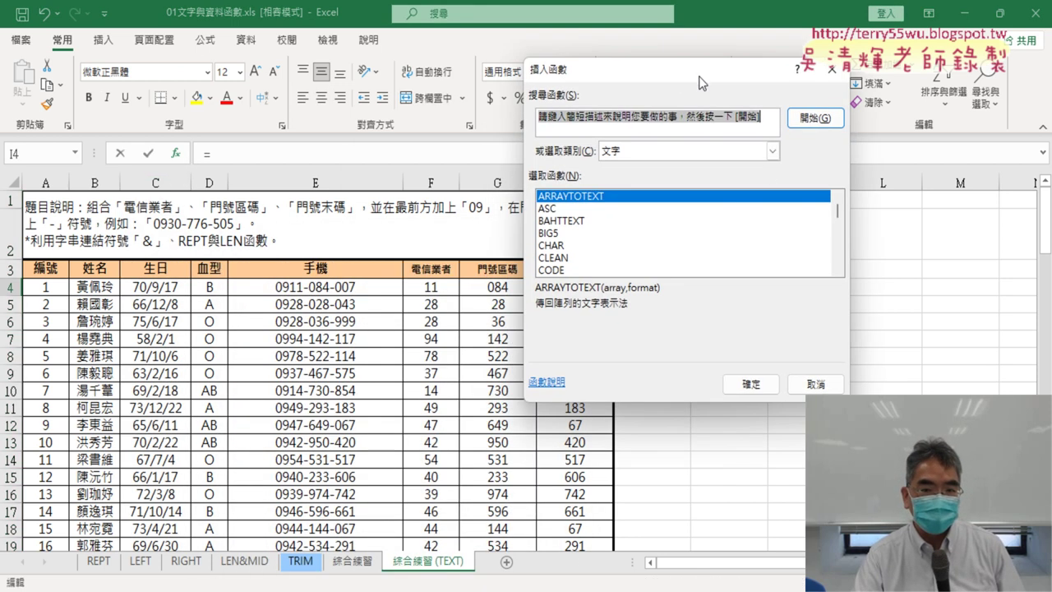
click(838, 269)
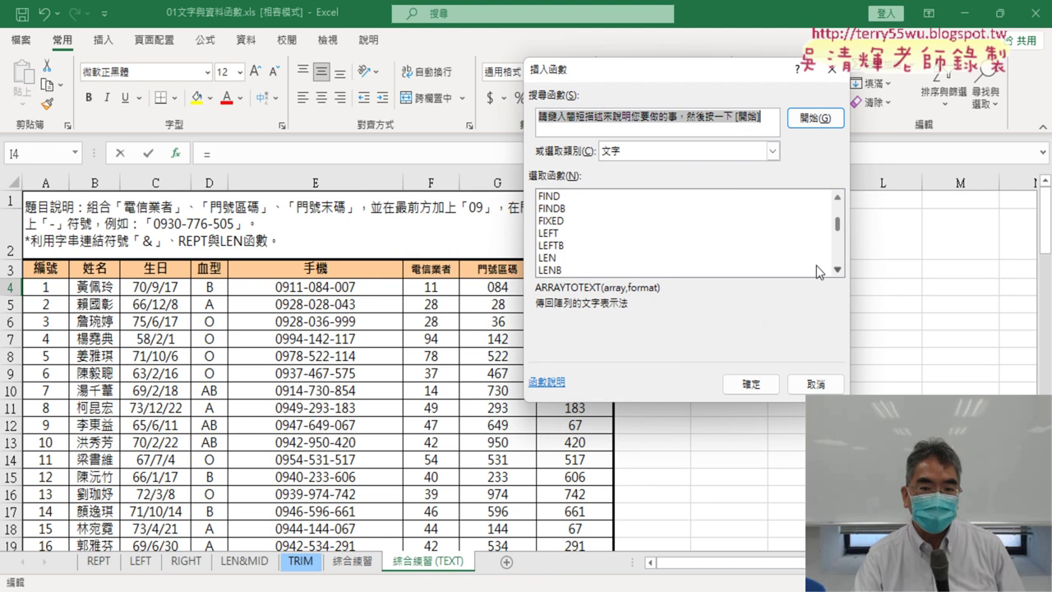
click(578, 234)
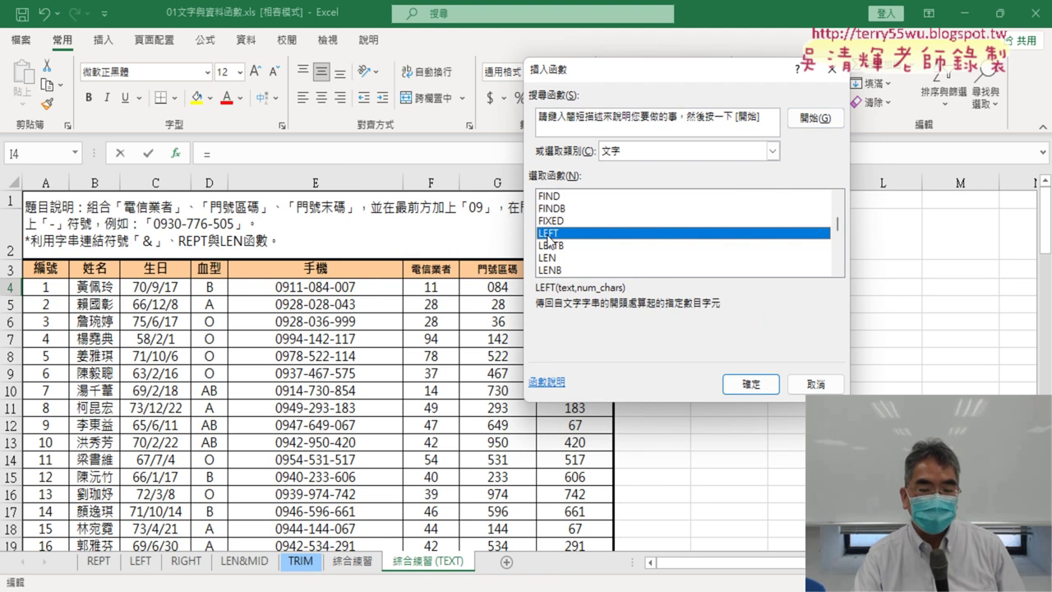
click(750, 385)
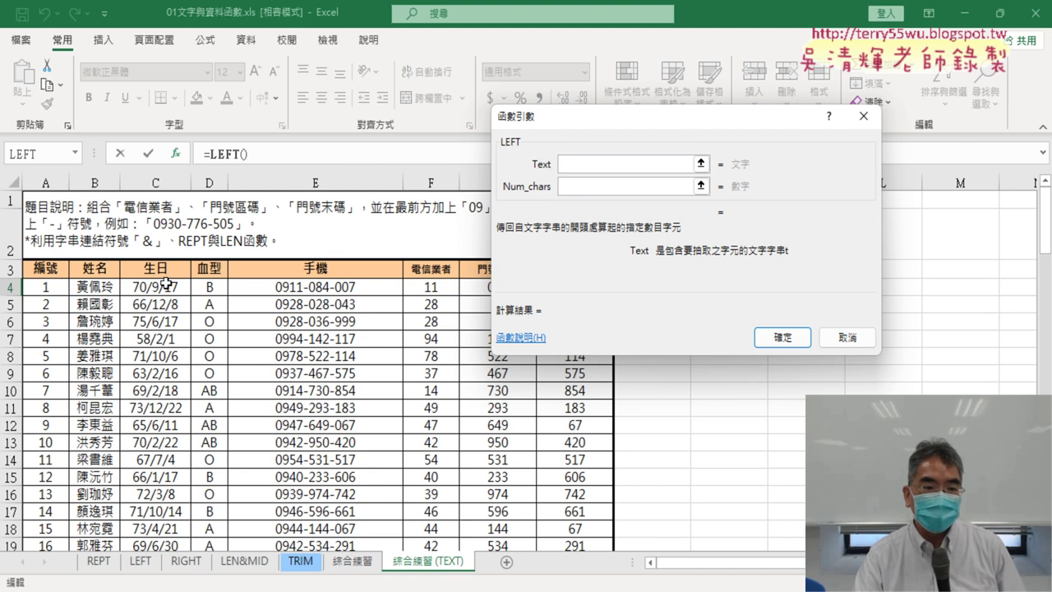
Complete =LEFT(C4,2) in I4, which returns 29, and select C4 to inspect it
click(158, 288)
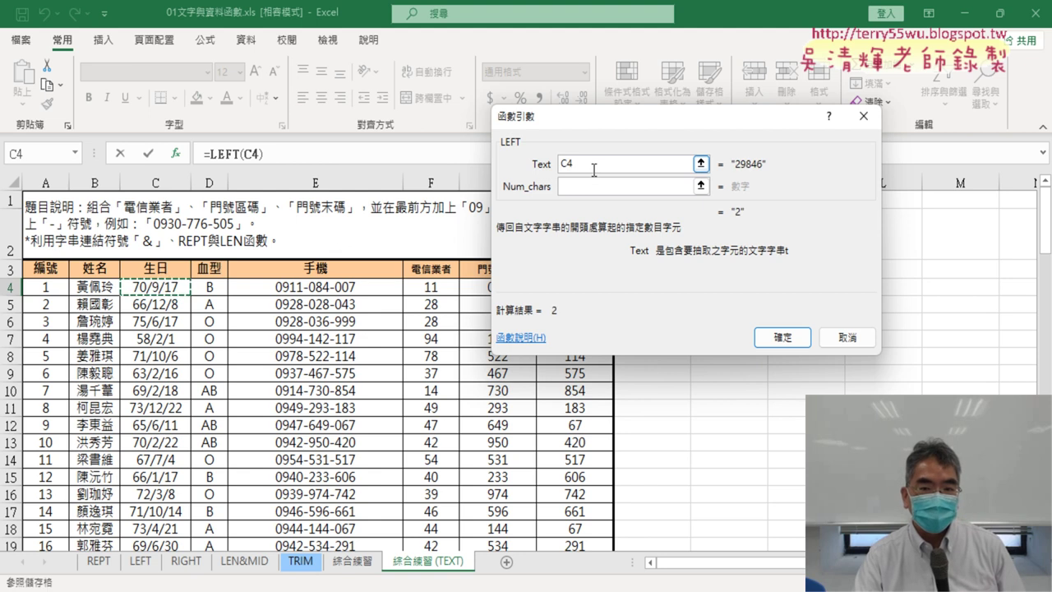
click(577, 187)
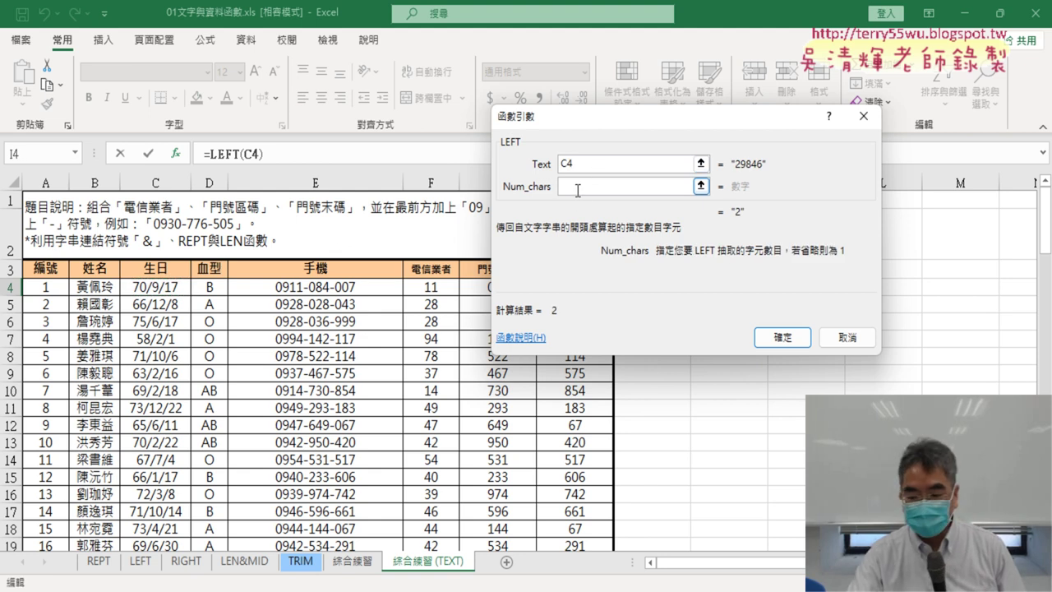
text(2)
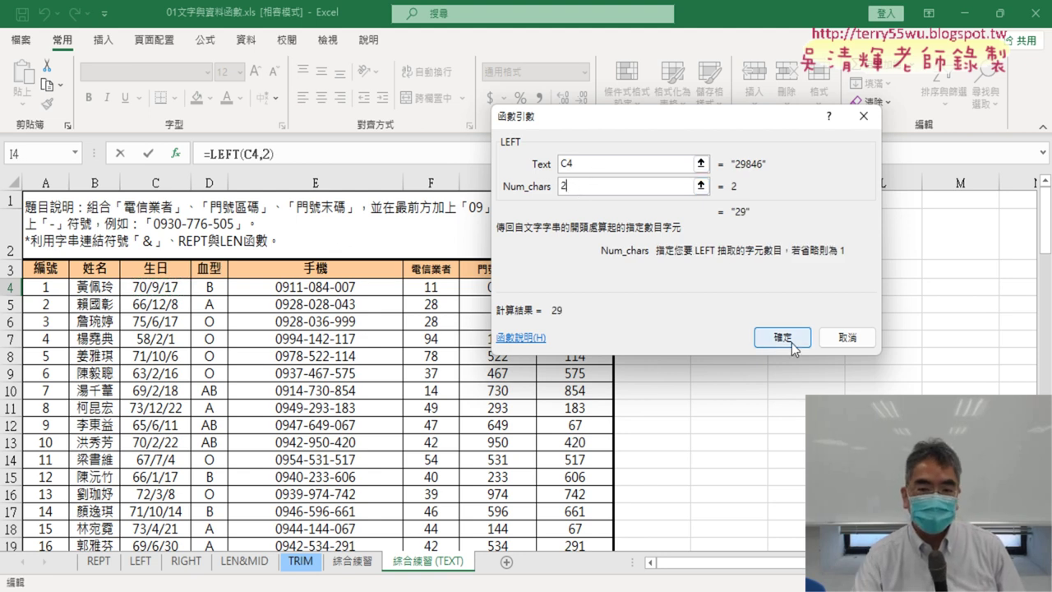
click(790, 341)
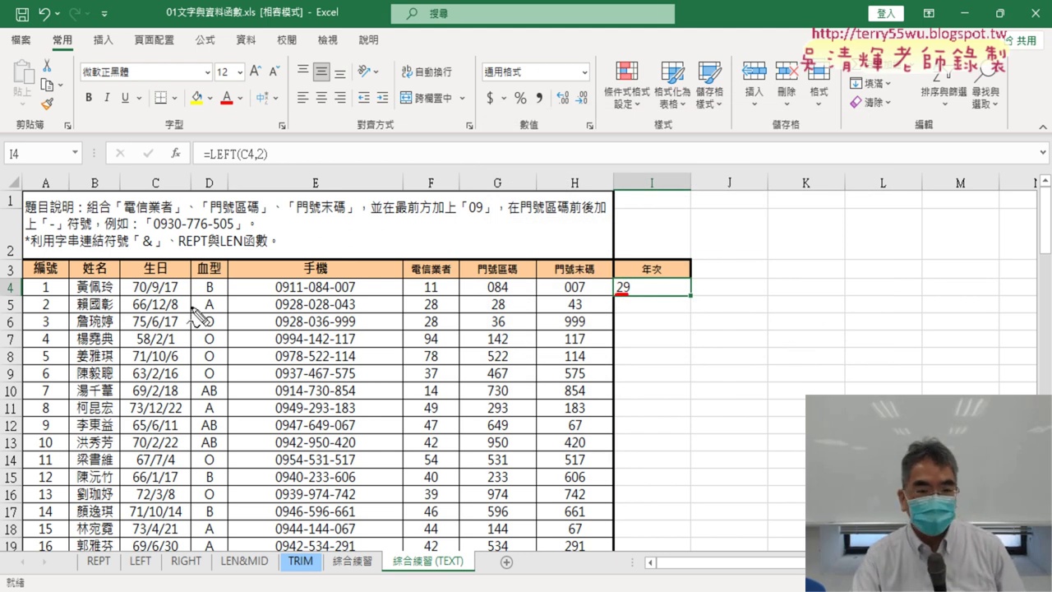
drag(134, 292, 147, 290)
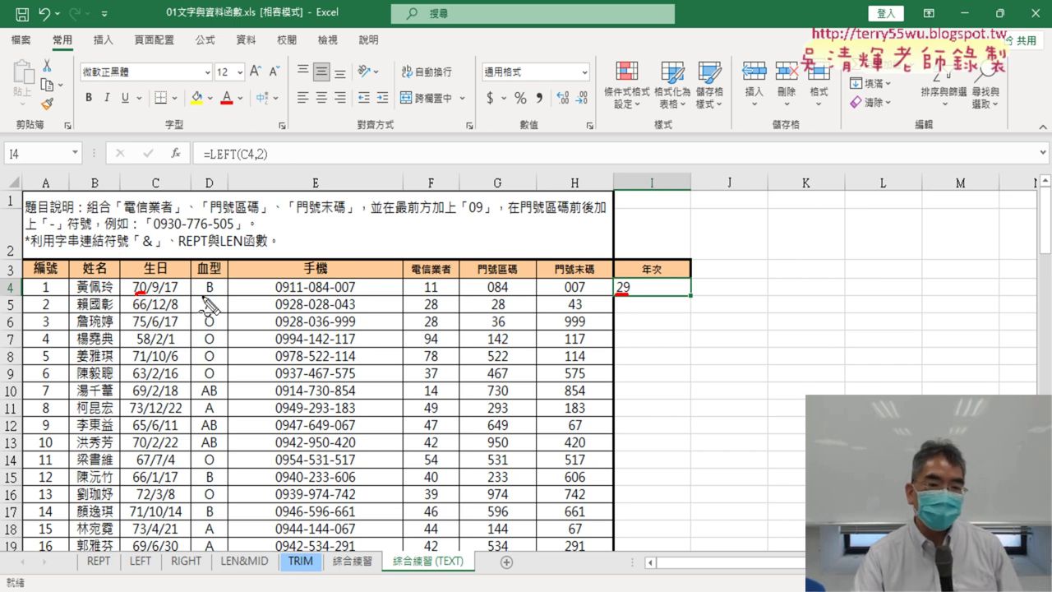
drag(615, 293, 631, 294)
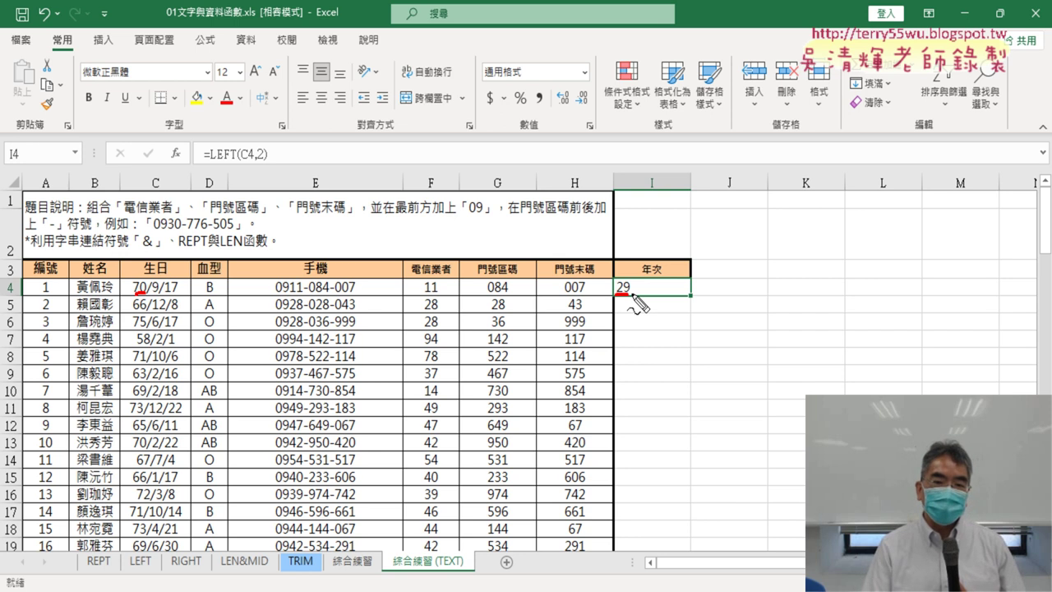
key(Escape)
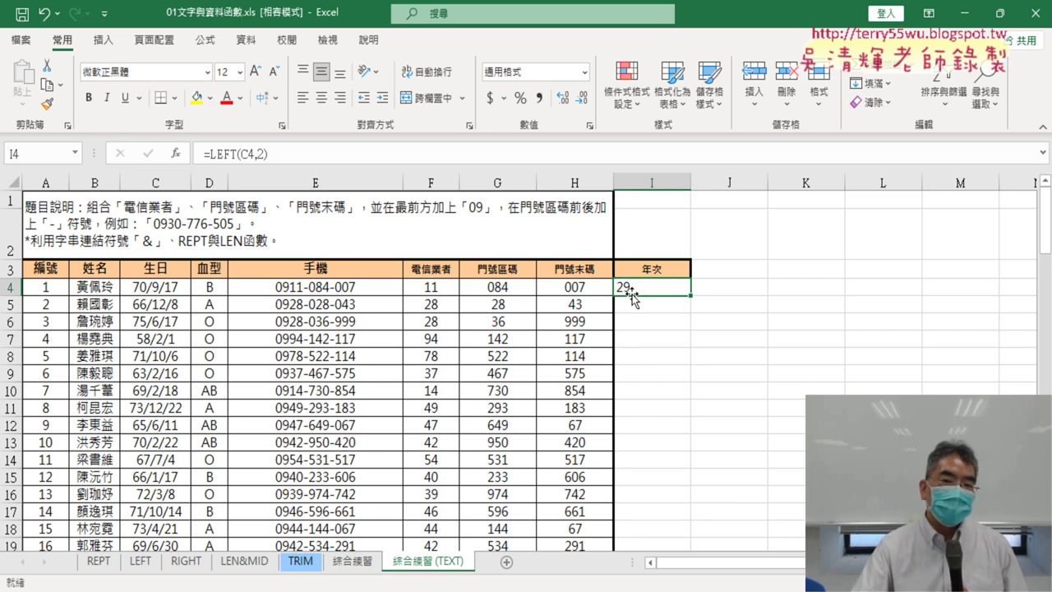
click(157, 288)
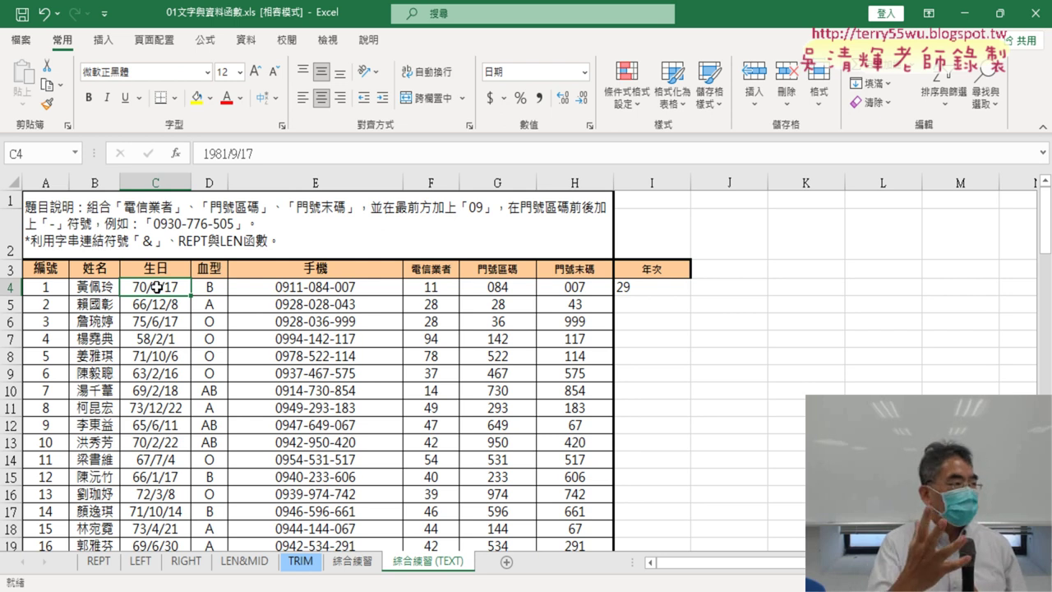
Format C4 as General, revealing the birth date's serial number 29846
right_click(160, 287)
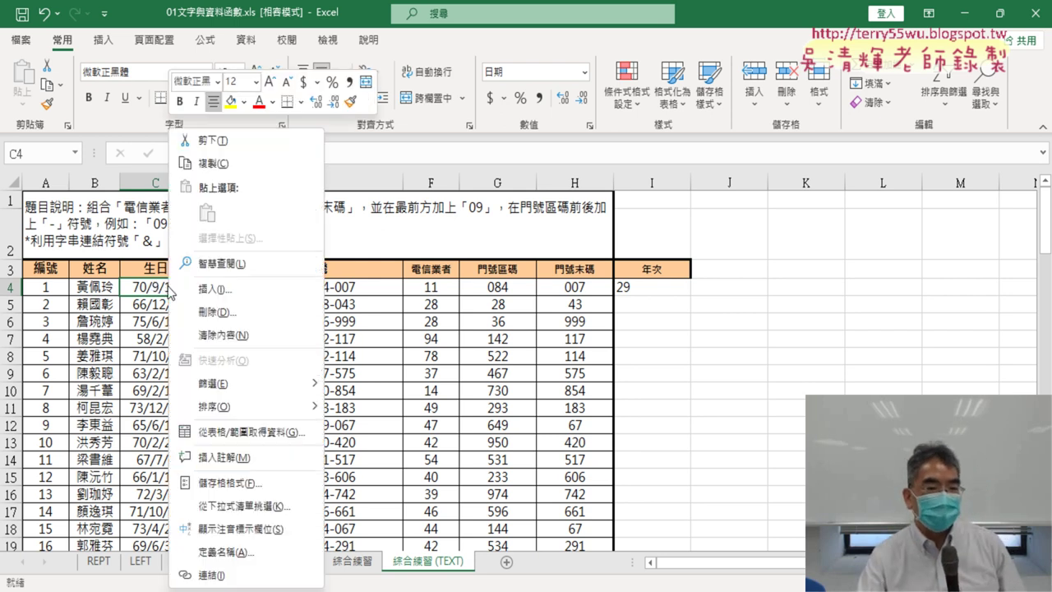
click(234, 484)
drag(282, 151, 565, 126)
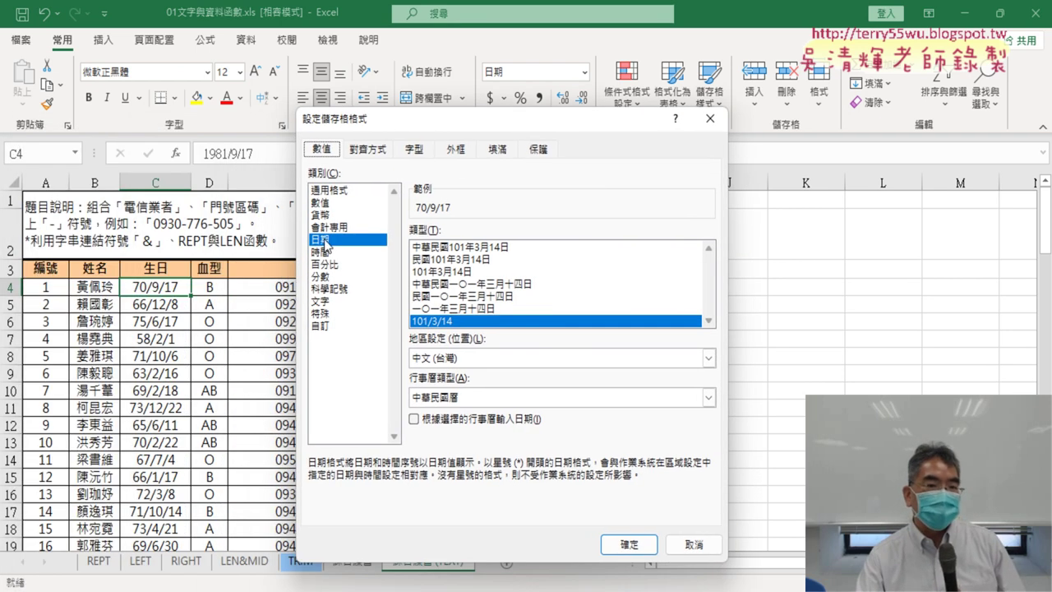
click(337, 190)
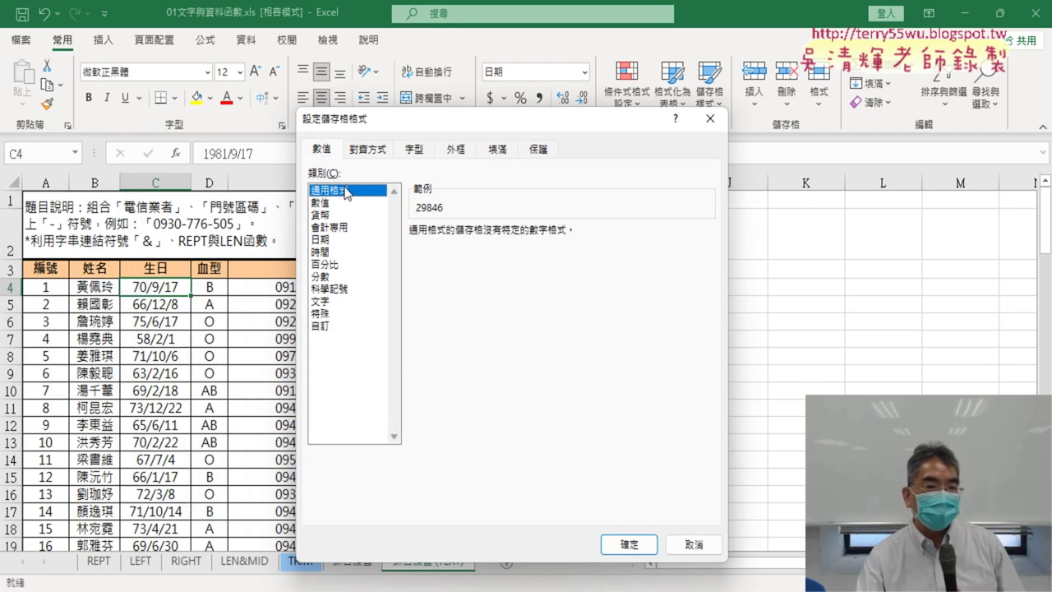
click(629, 544)
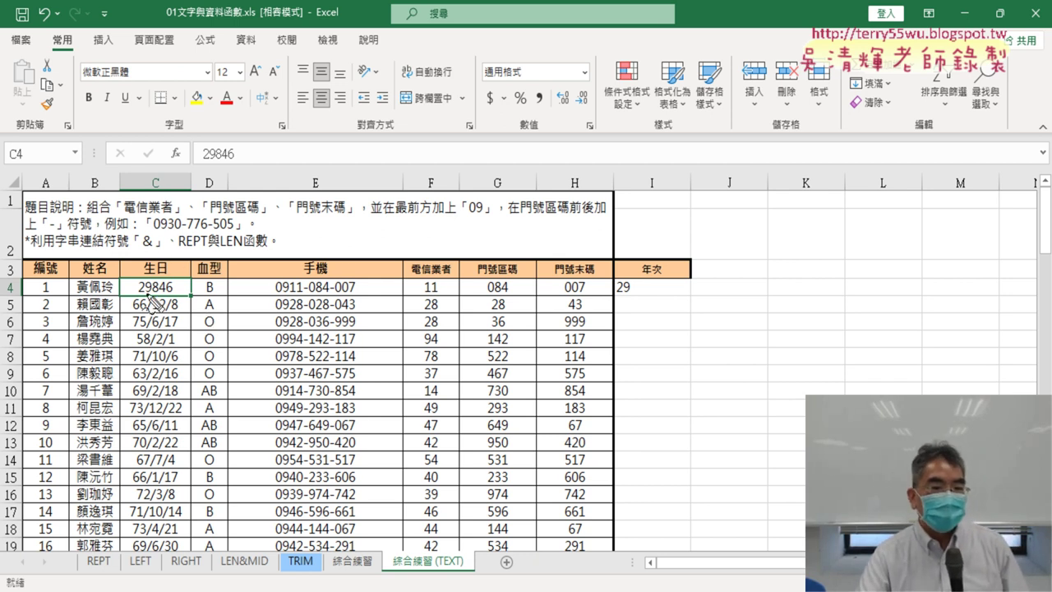
drag(139, 294, 170, 293)
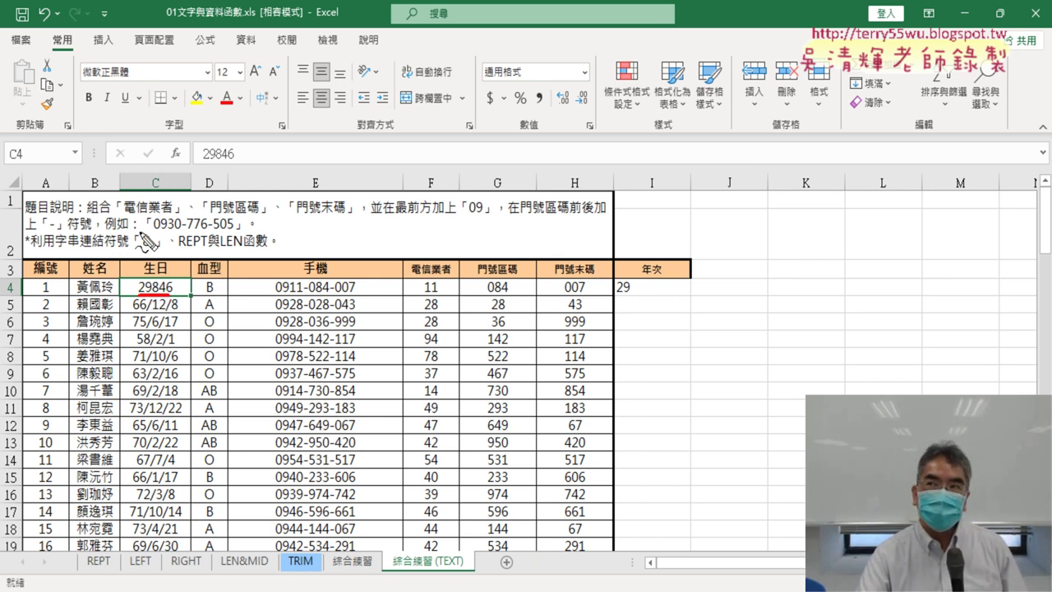
mouse_move(144, 220)
mouse_down()
mouse_move(145, 253)
mouse_move(154, 235)
mouse_move(161, 252)
mouse_move(181, 248)
mouse_up()
drag(223, 227, 223, 255)
drag(261, 223, 258, 246)
drag(276, 210, 251, 276)
drag(286, 233, 286, 256)
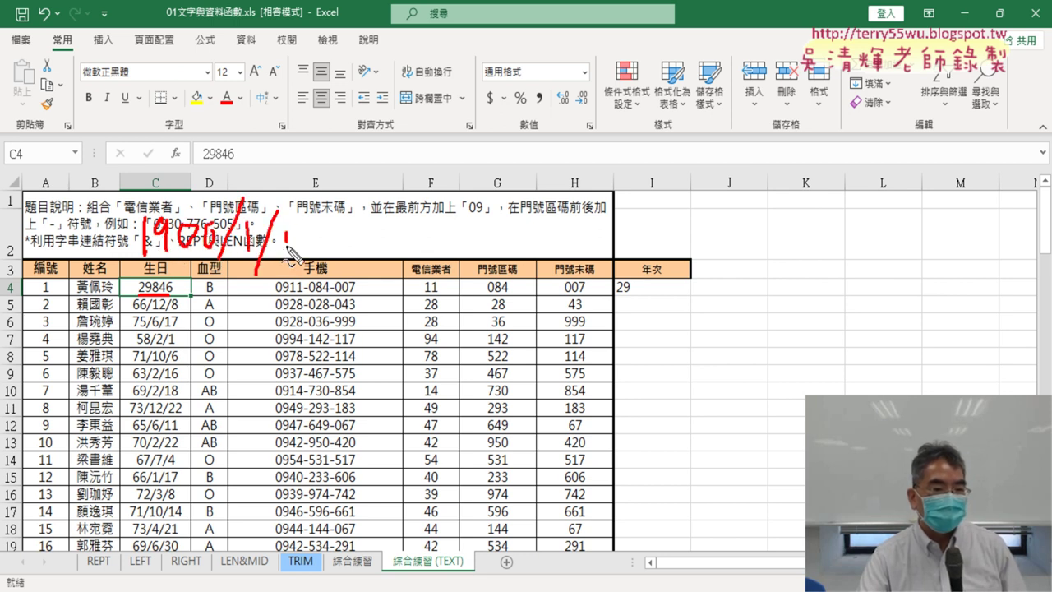
drag(144, 279, 317, 279)
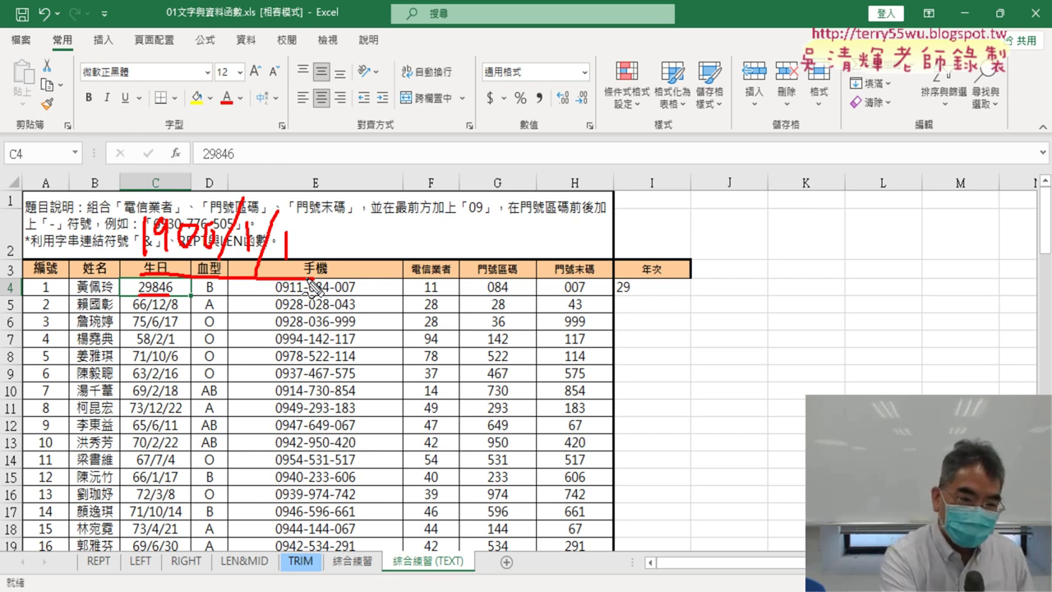
Enter the date 1900/1/1 in cell J4
key(Escape)
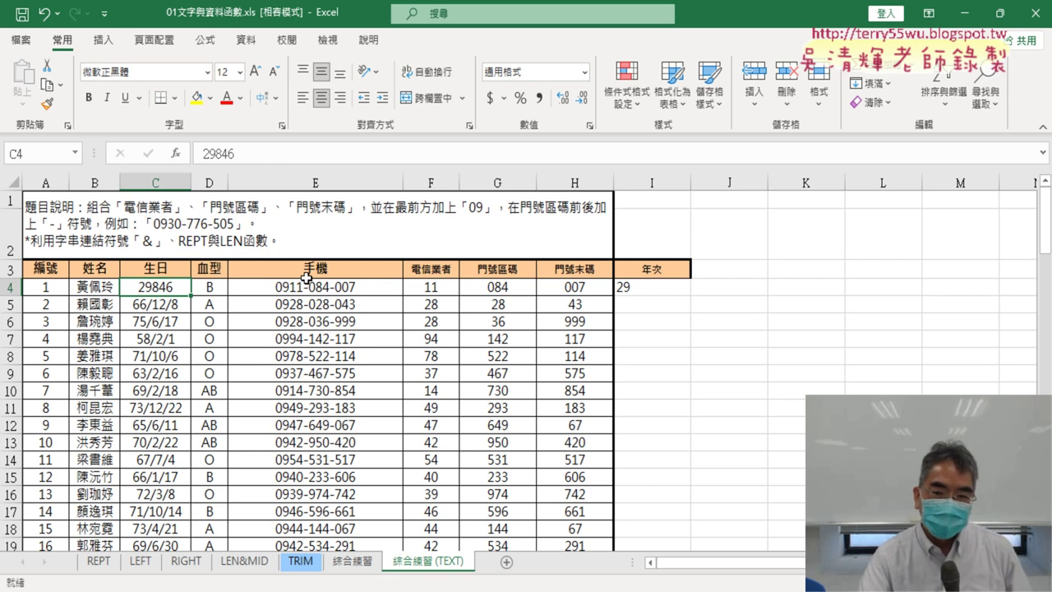
click(764, 292)
text(1)
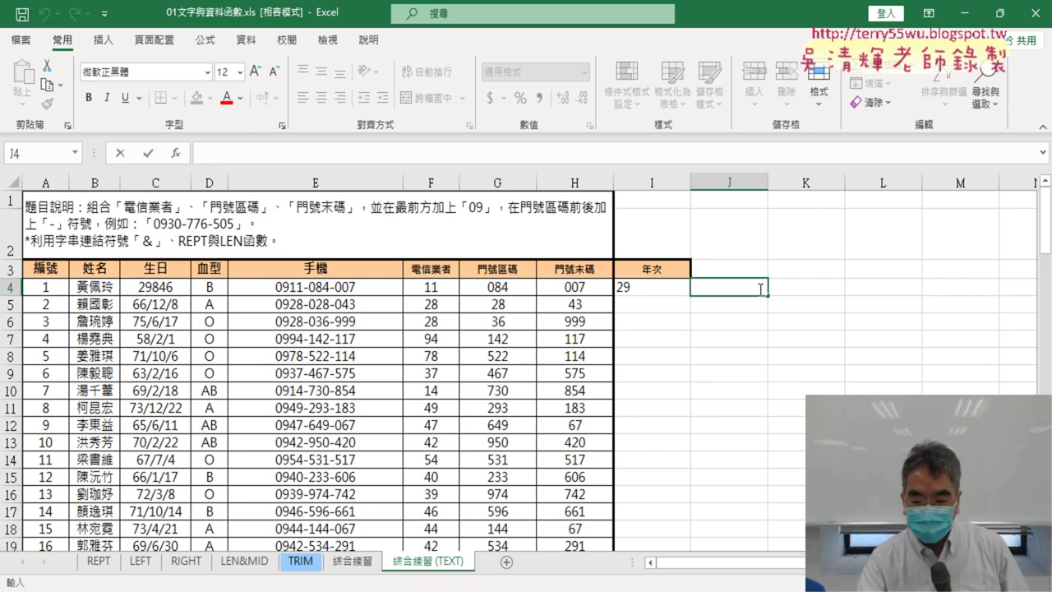
text(900/1)
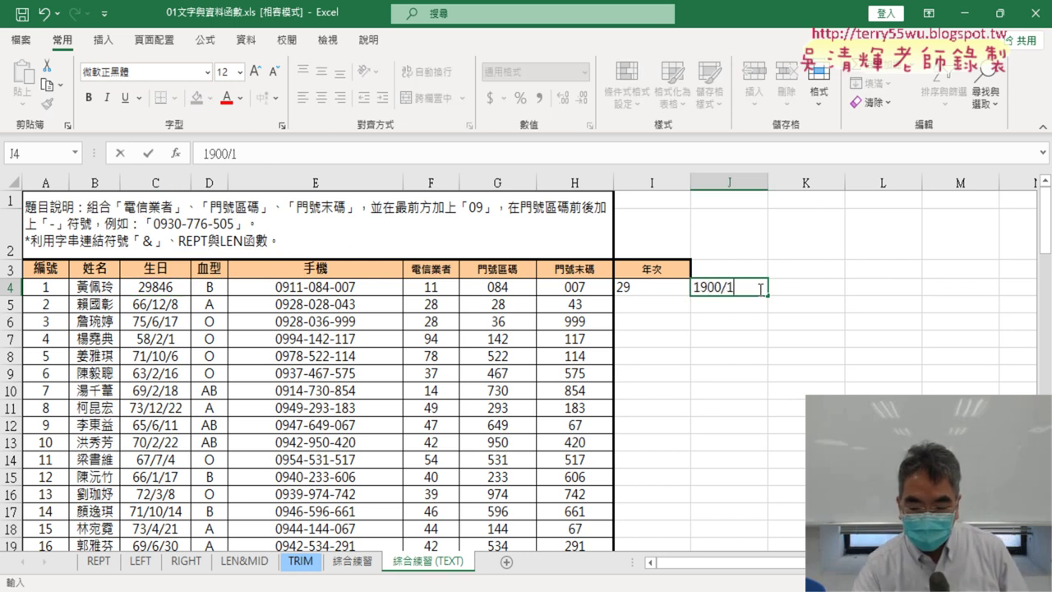
text(/1)
key(ctrl+Return)
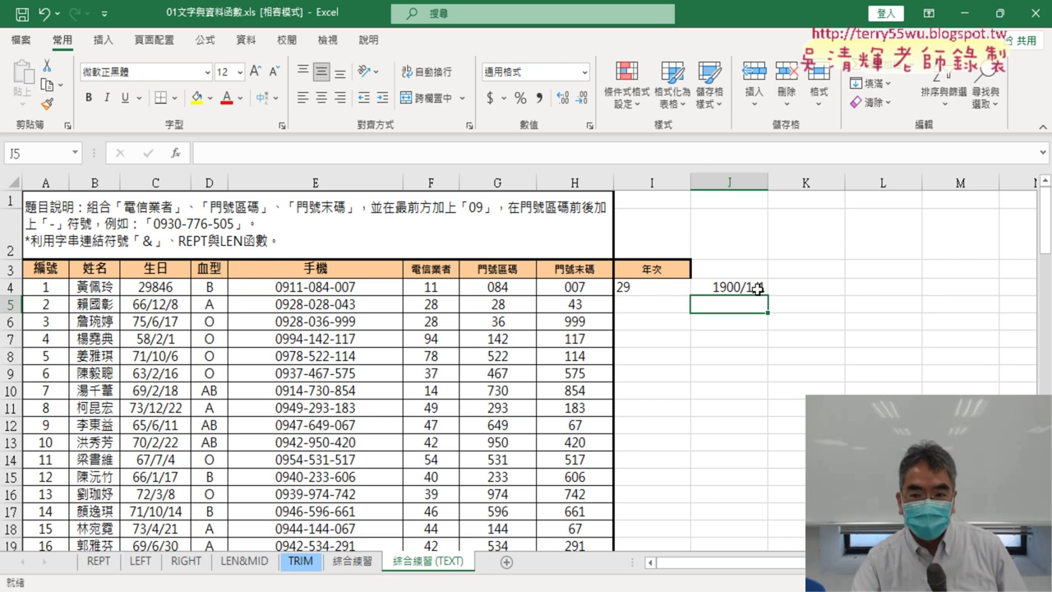
Apply General format to J4 to reveal serial value 1, then undo back to the date
right_click(759, 287)
click(795, 483)
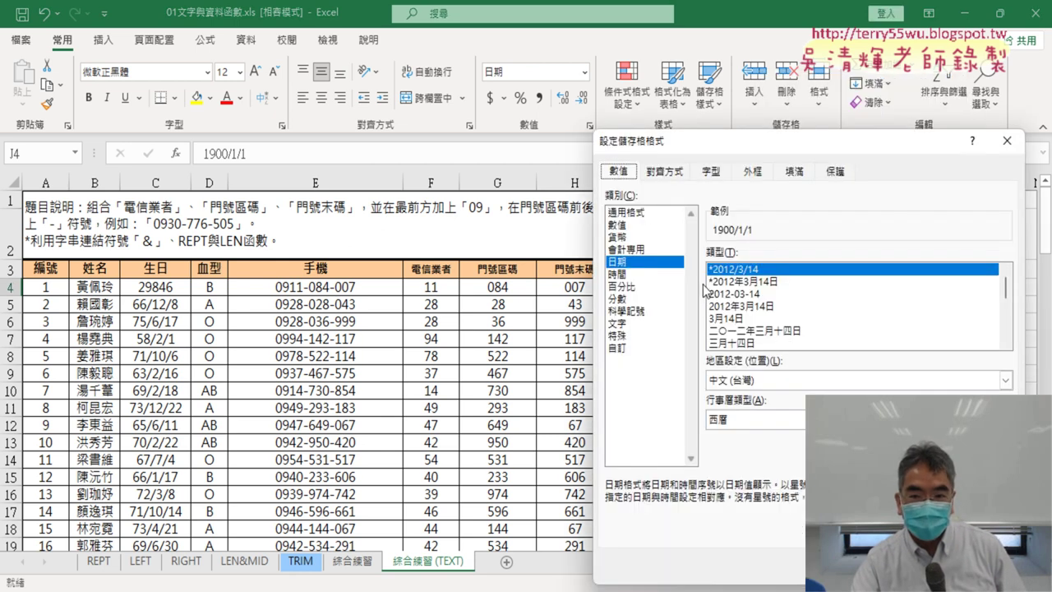
click(642, 214)
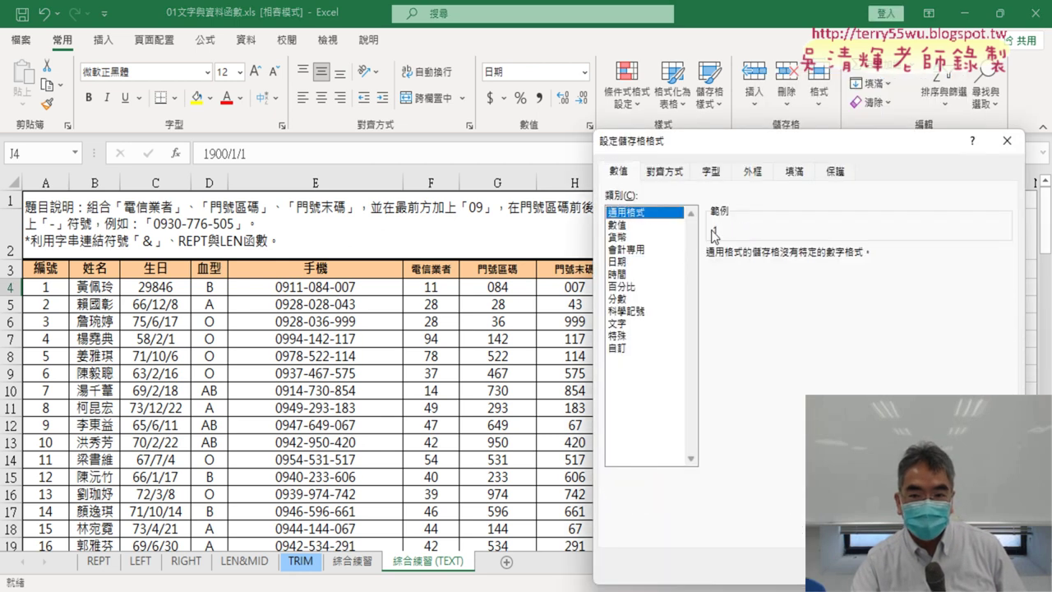
key(Return)
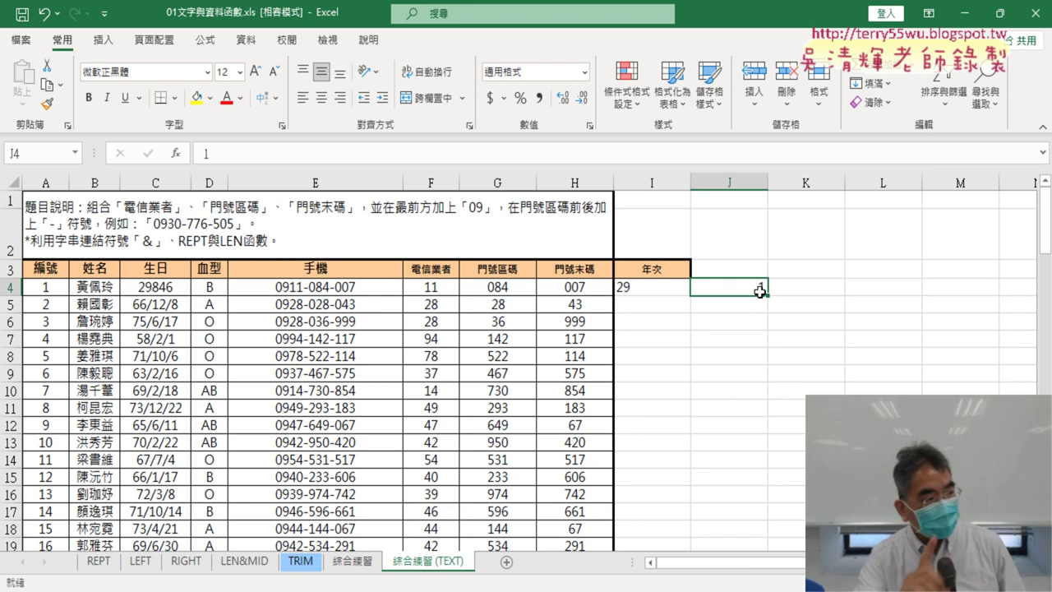
key(ctrl+z)
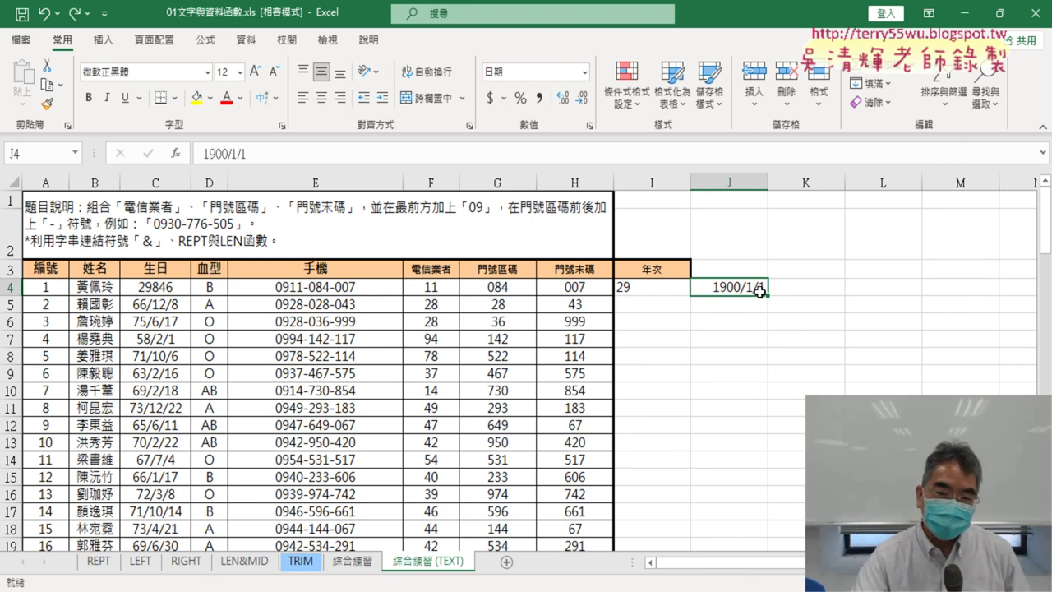
double_click(726, 287)
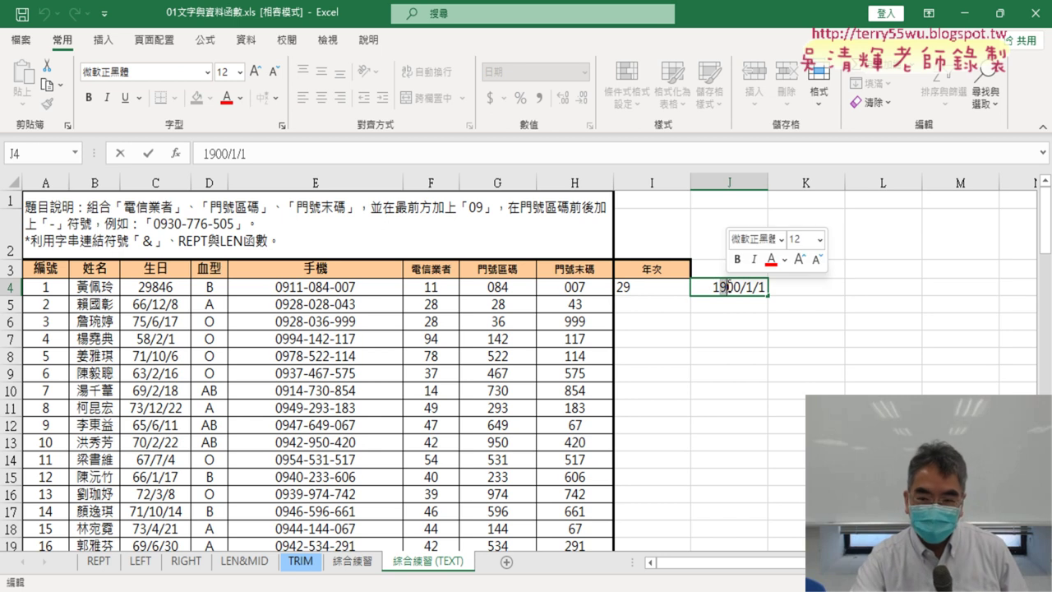
Change J4's date from 1900/1/1 to 1800/1/1
key(BackSpace)
text(8)
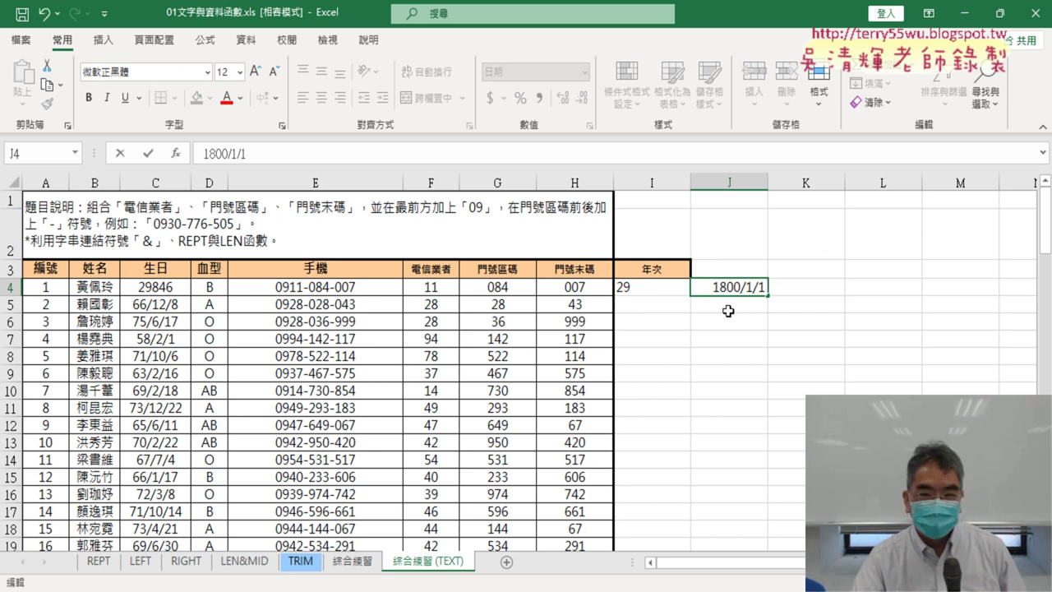
click(732, 348)
click(732, 287)
Preview J4 under General format to confirm 1800/1/1 stays text, then cancel
right_click(732, 287)
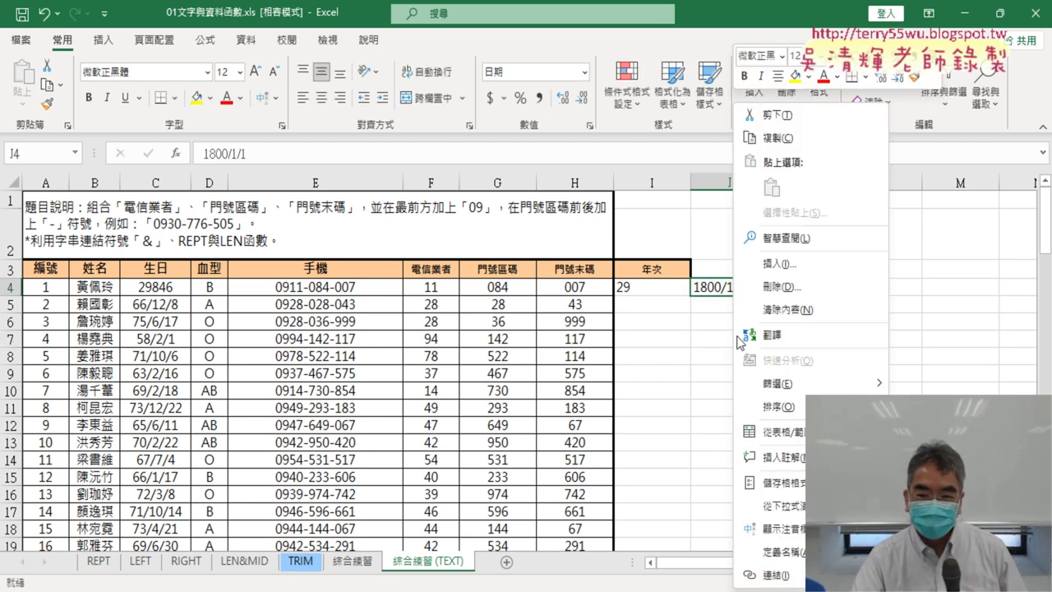
click(770, 482)
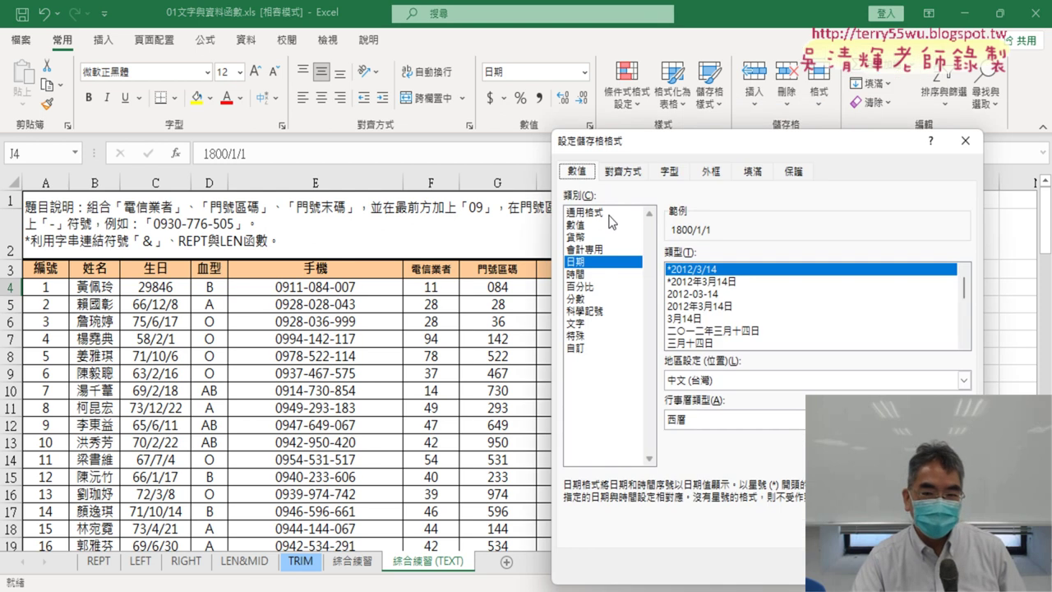
click(614, 213)
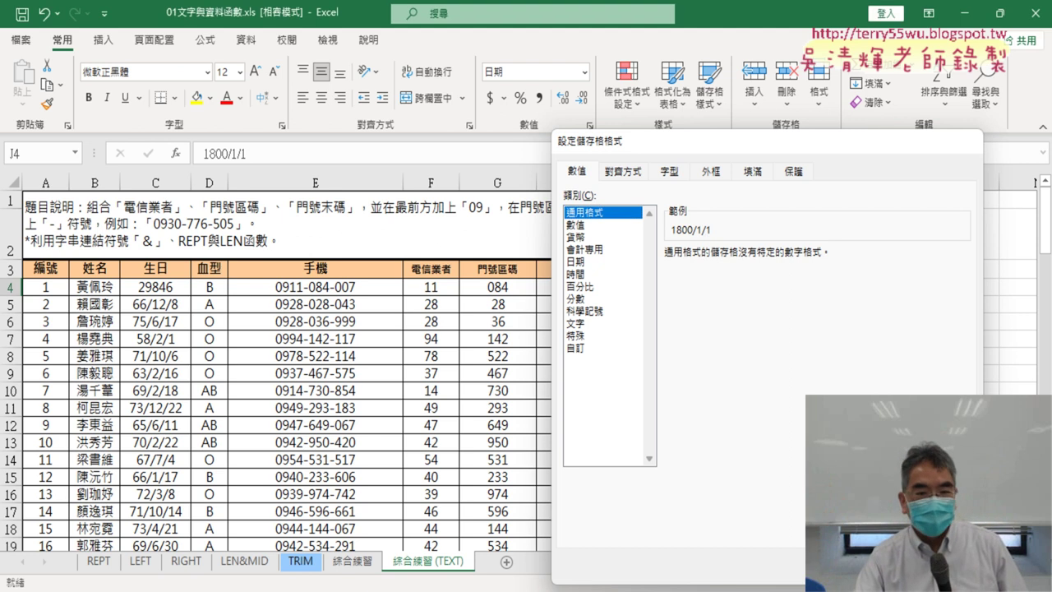
key(Escape)
click(143, 289)
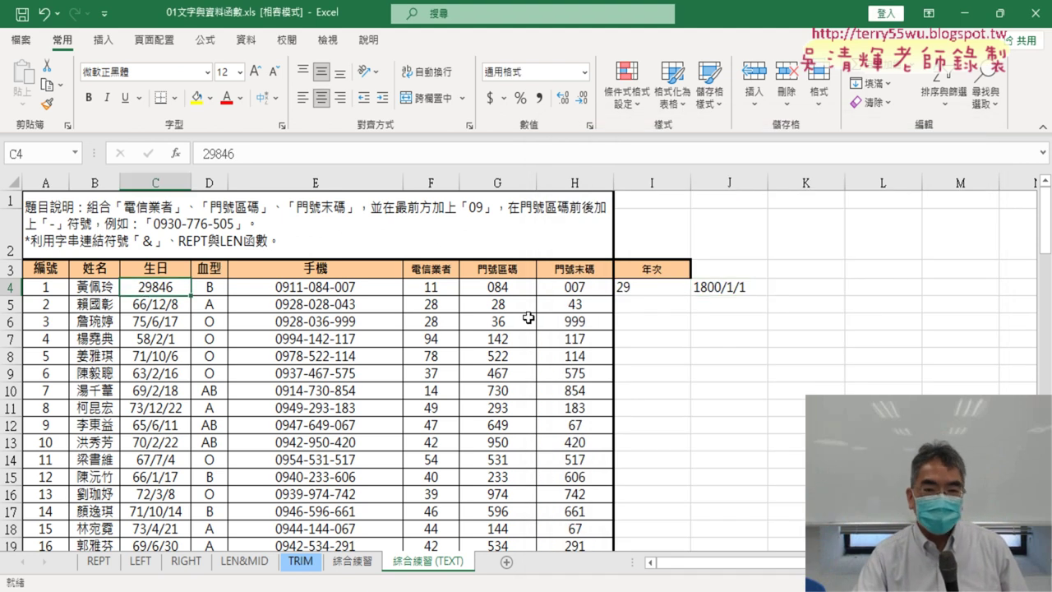
Delete the 1800/1/1 test value from J4 and undo until C4 shows 70/9/17 again
click(734, 287)
key(Delete)
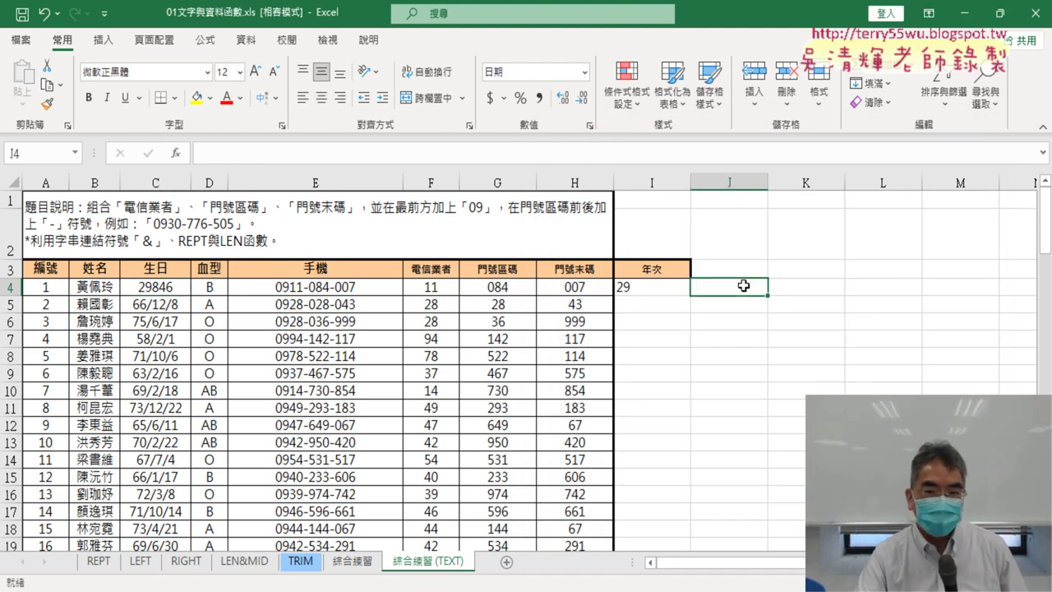
click(673, 291)
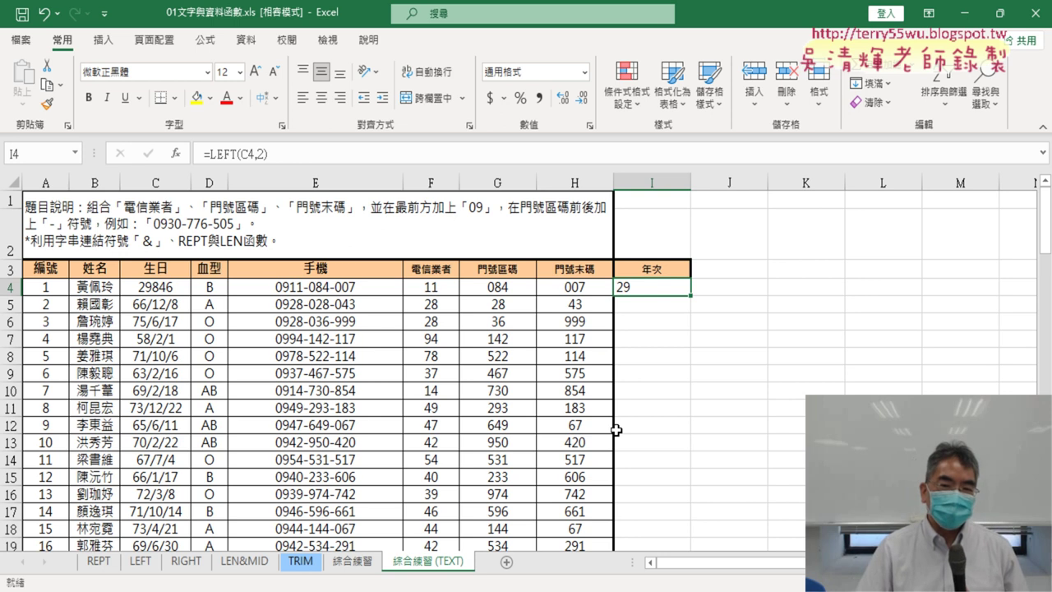
key(Right)
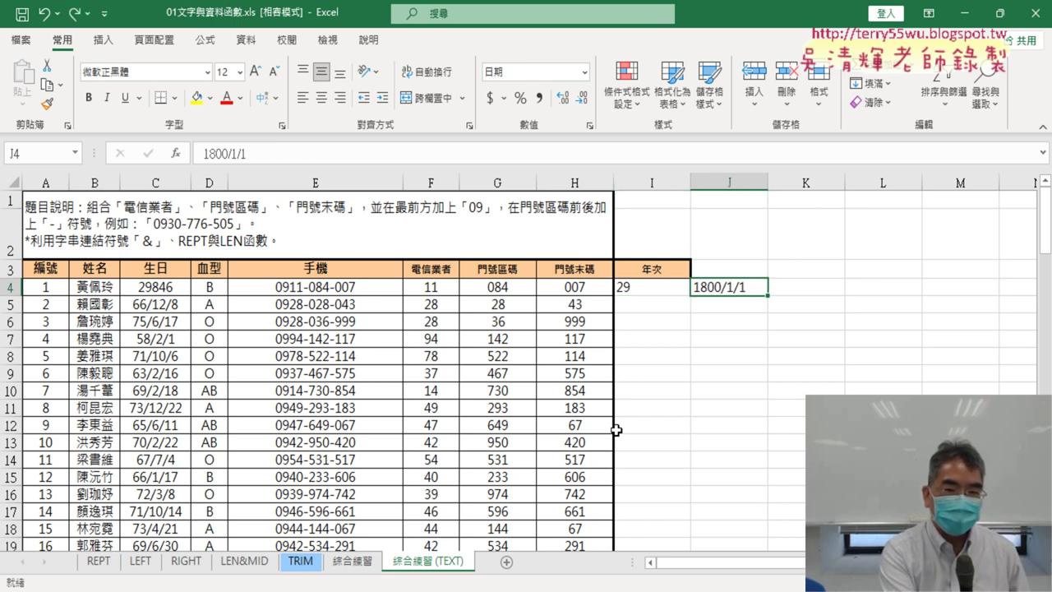
key(ctrl+z)
key(ctrl+z)
key(ctrl+z)
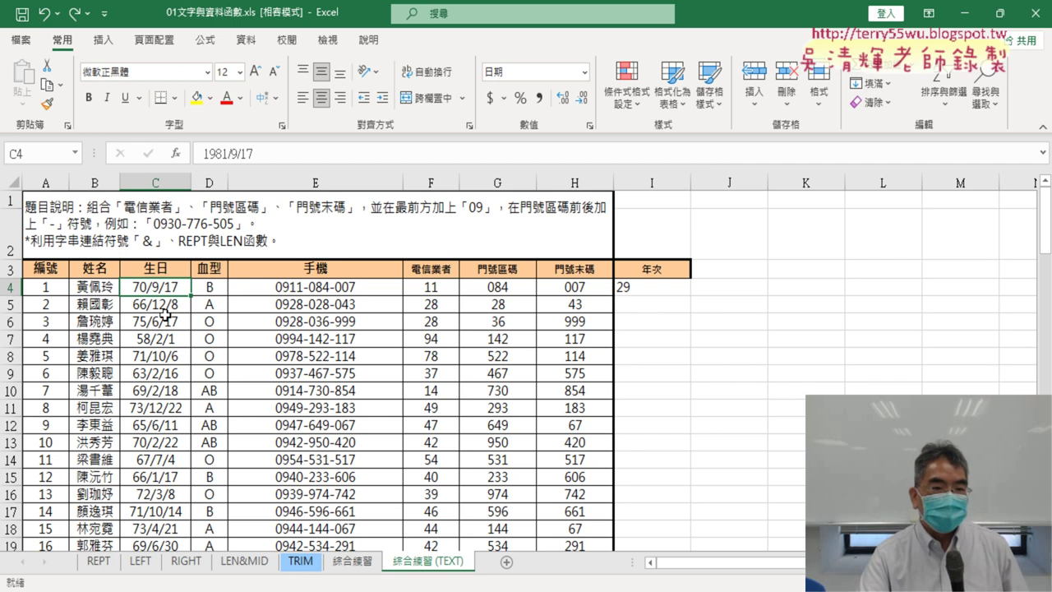
right_click(158, 288)
click(220, 484)
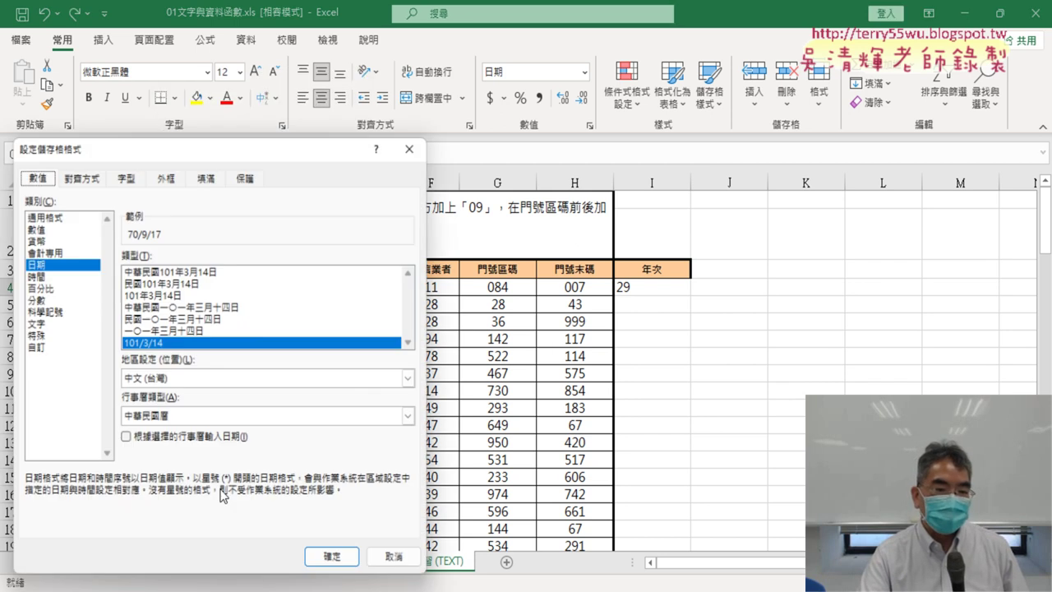
drag(289, 156, 568, 120)
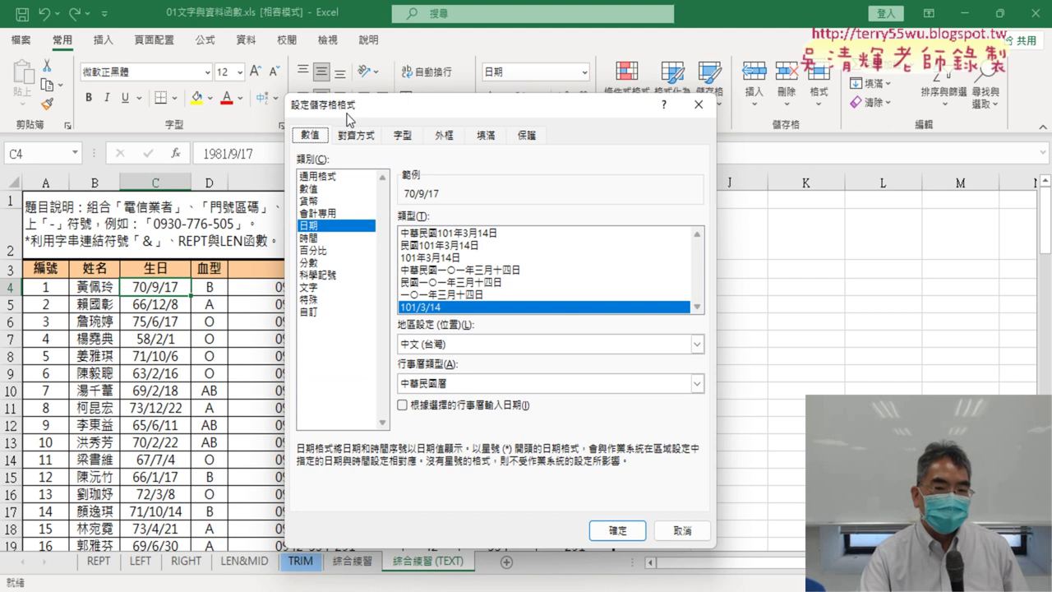
click(311, 312)
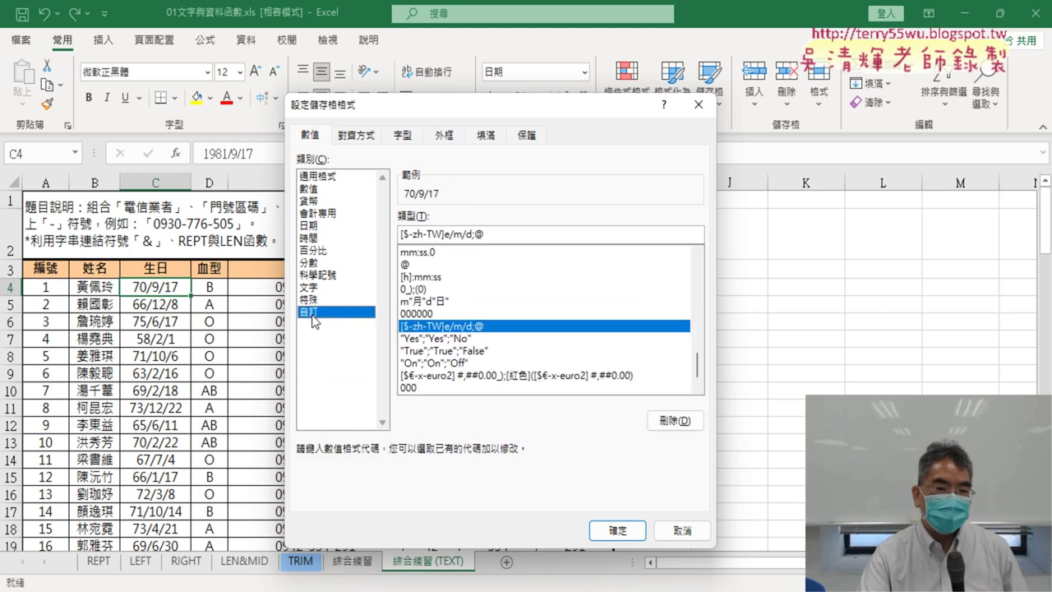
drag(483, 235, 363, 241)
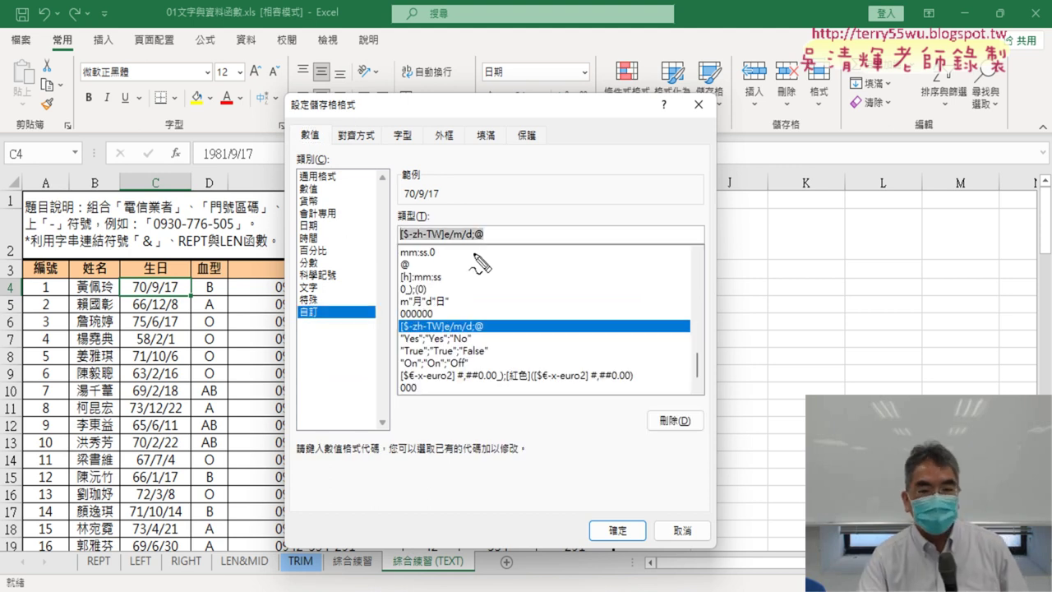
drag(400, 246, 488, 243)
drag(428, 255, 477, 256)
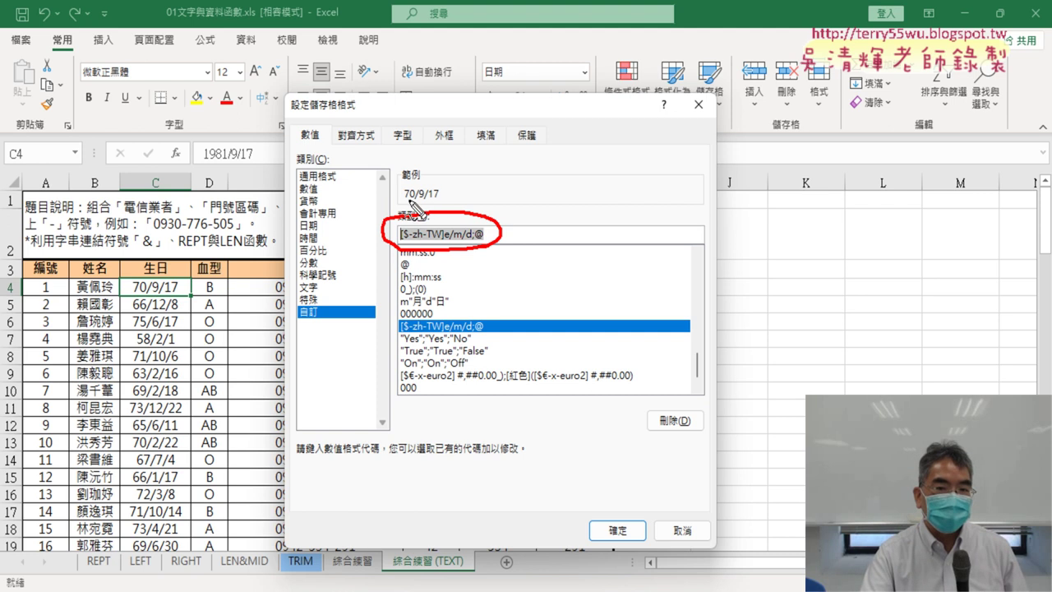
mouse_move(405, 198)
mouse_down()
mouse_move(438, 198)
mouse_move(418, 200)
mouse_up()
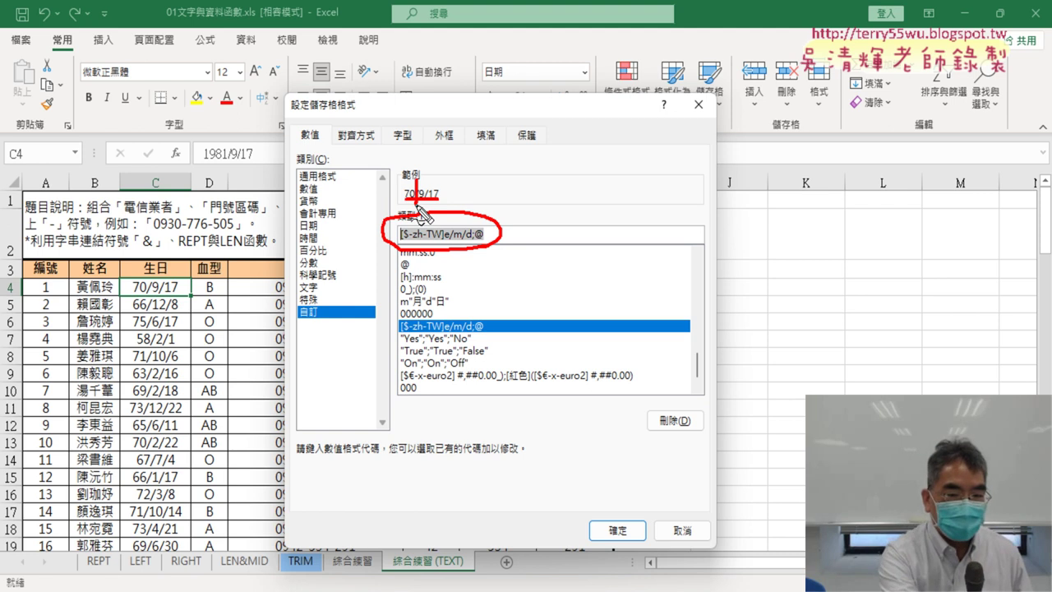
key(Escape)
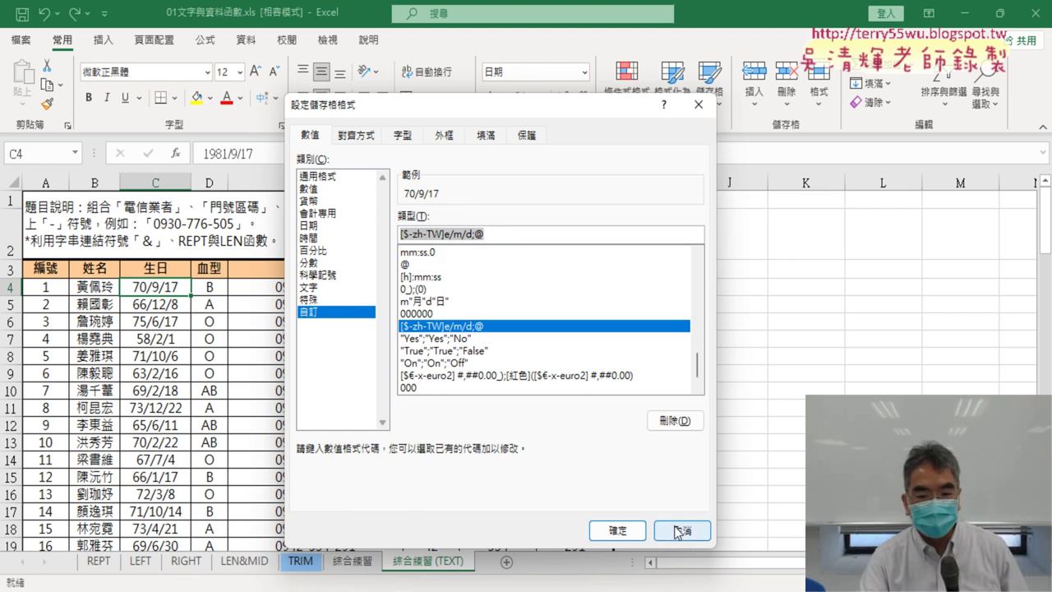
click(679, 532)
click(663, 291)
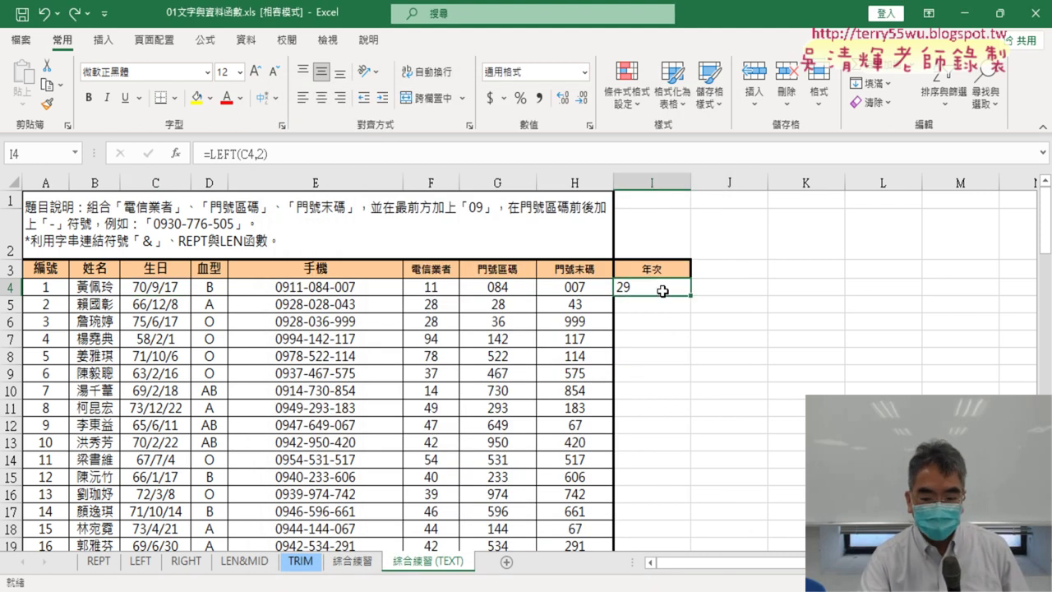
Clear I4's LEFT formula, then start inserting a TEXT function and cancel it
key(Delete)
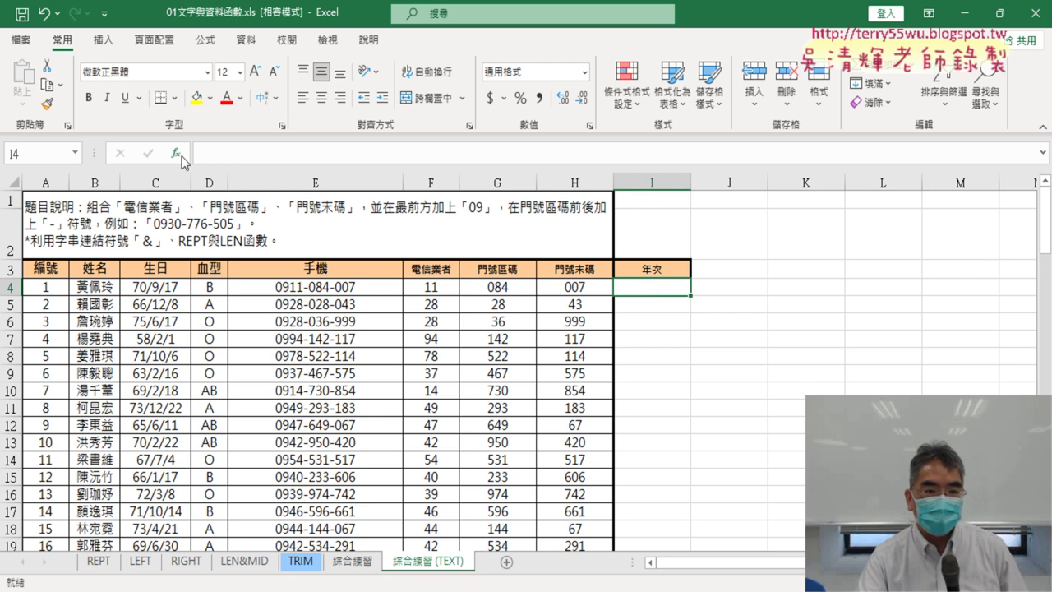
click(177, 154)
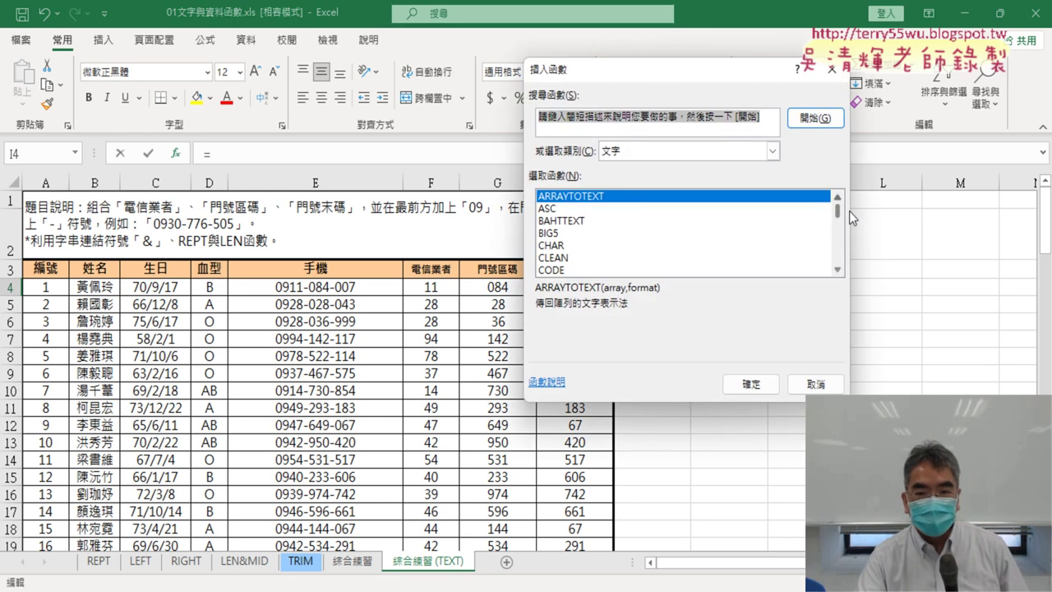
scroll(839, 262, down, 5)
scroll(838, 261, down, 2)
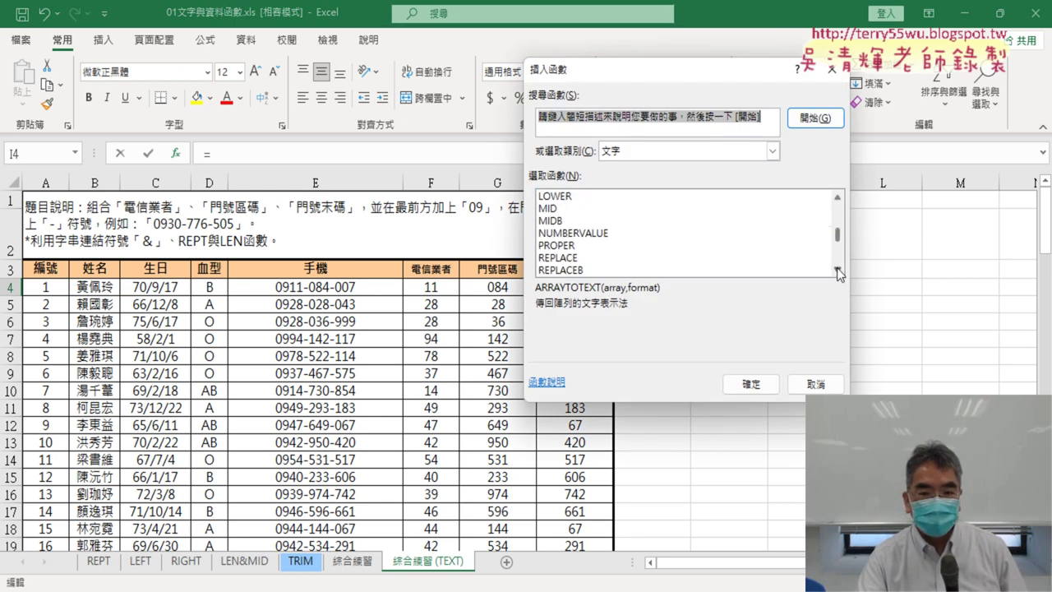
scroll(839, 273, down, 1)
scroll(839, 273, down, 1)
scroll(839, 272, down, 1)
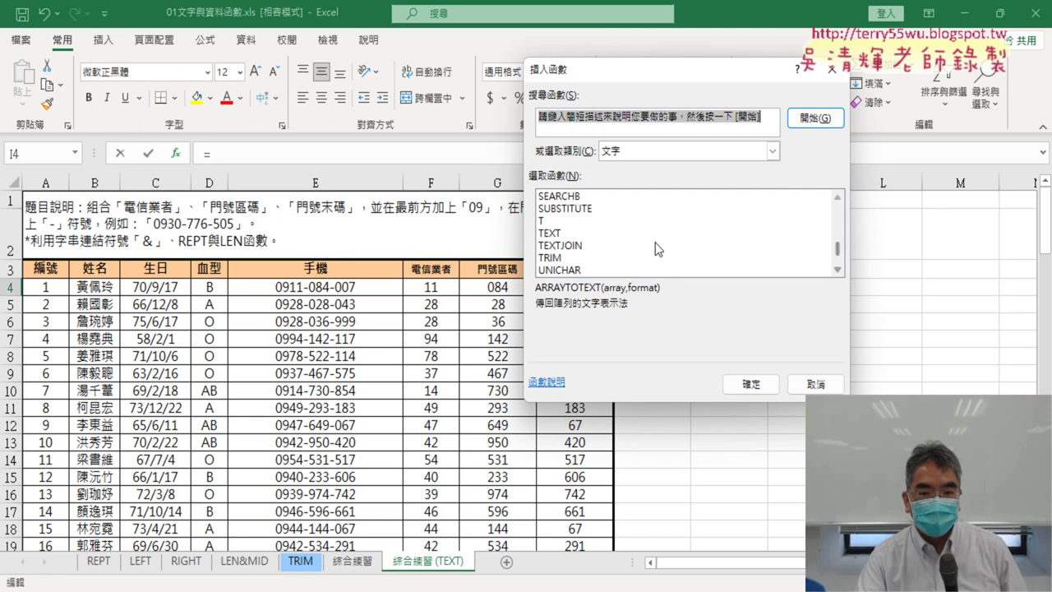
click(589, 235)
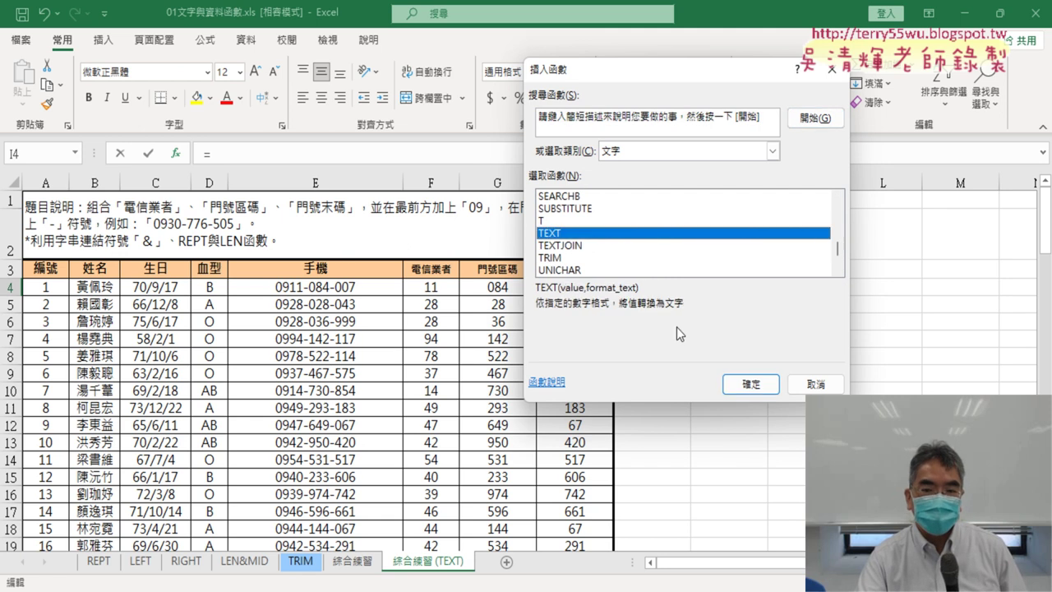
click(747, 383)
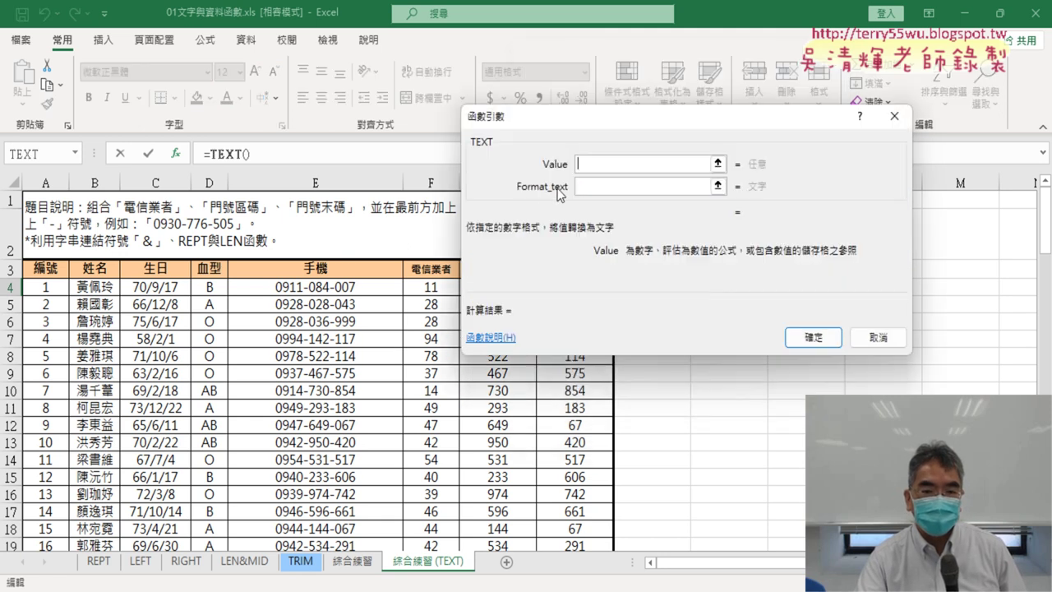
click(878, 336)
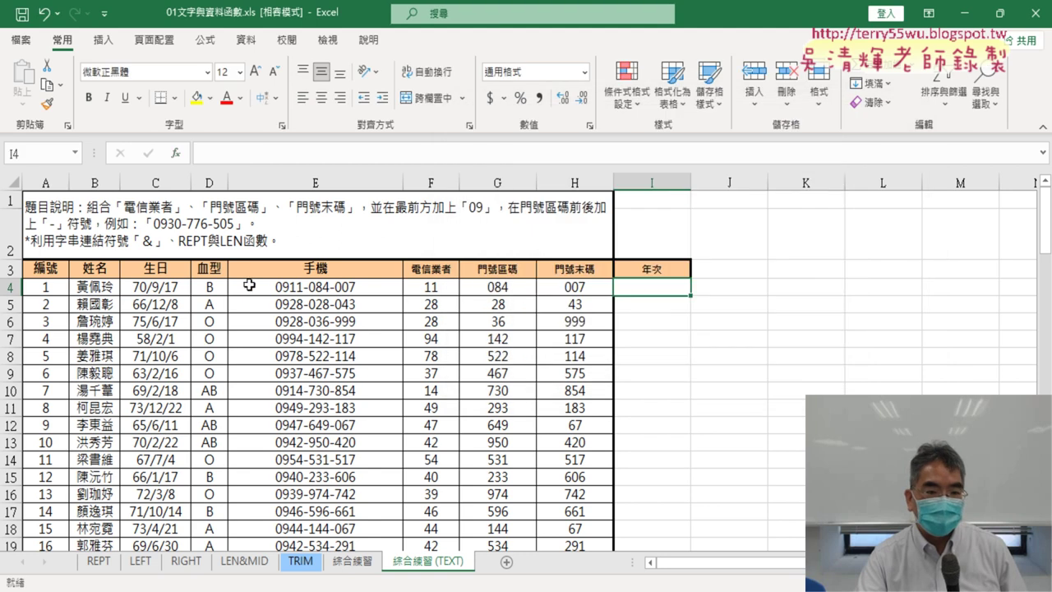
Copy C4's custom format code [$-zh-TW]e/m/d;@ from Format Cells and cancel without changes
click(167, 292)
right_click(164, 295)
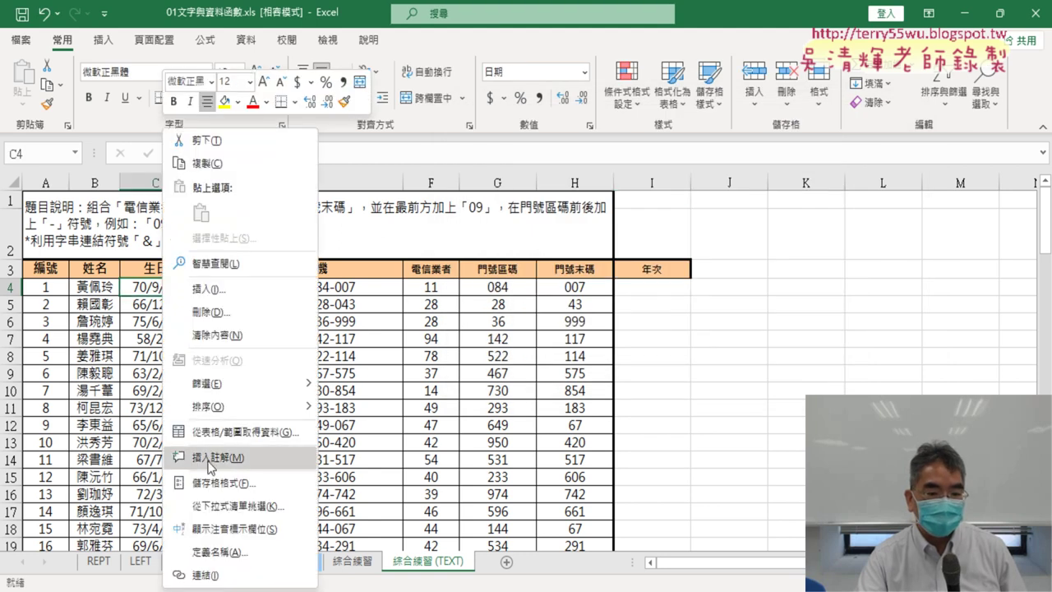
click(224, 484)
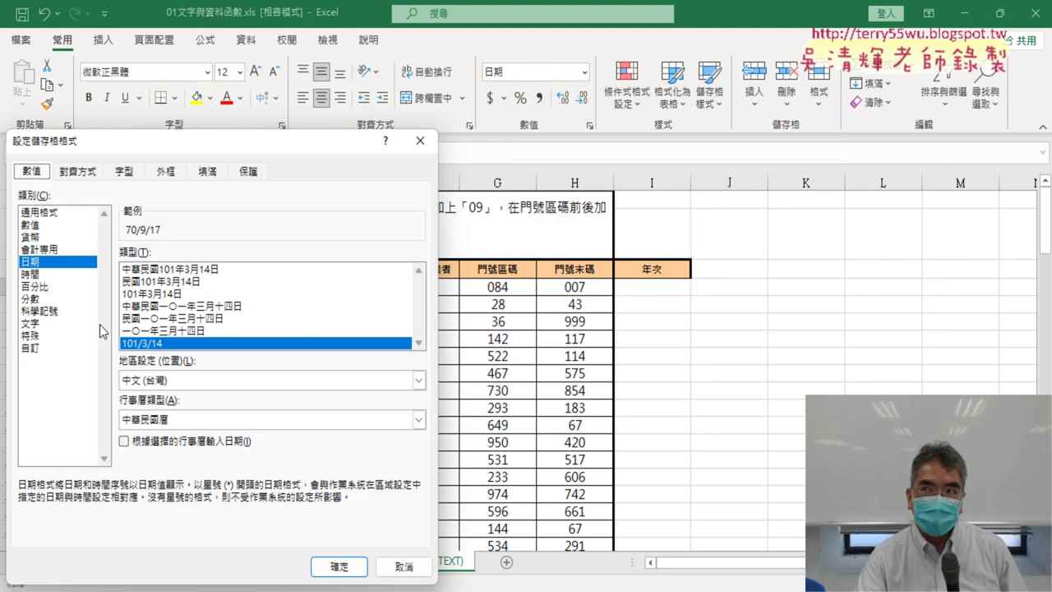
click(47, 347)
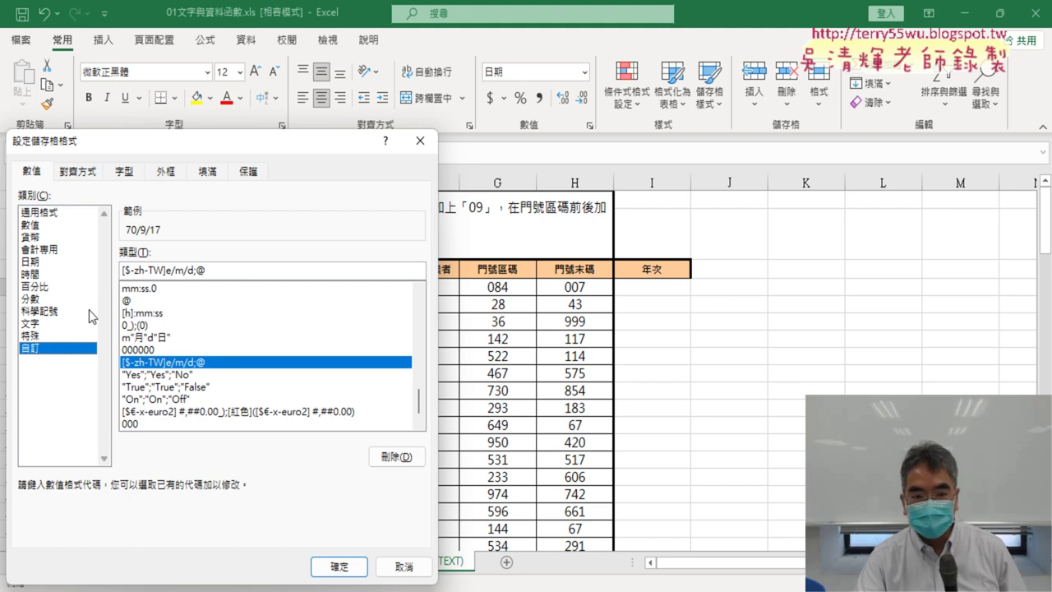
right_click(156, 265)
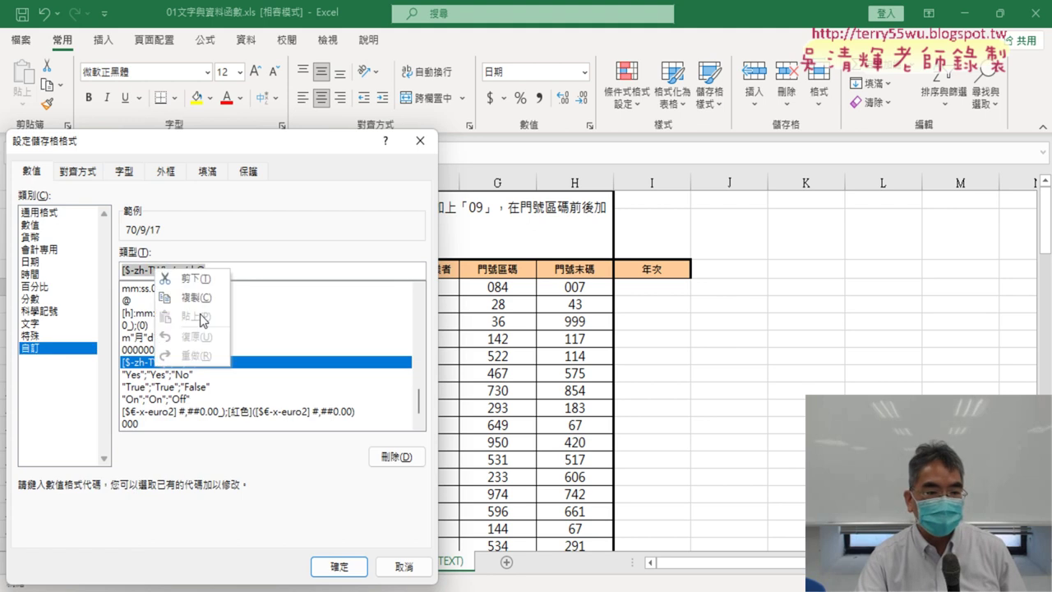
click(205, 311)
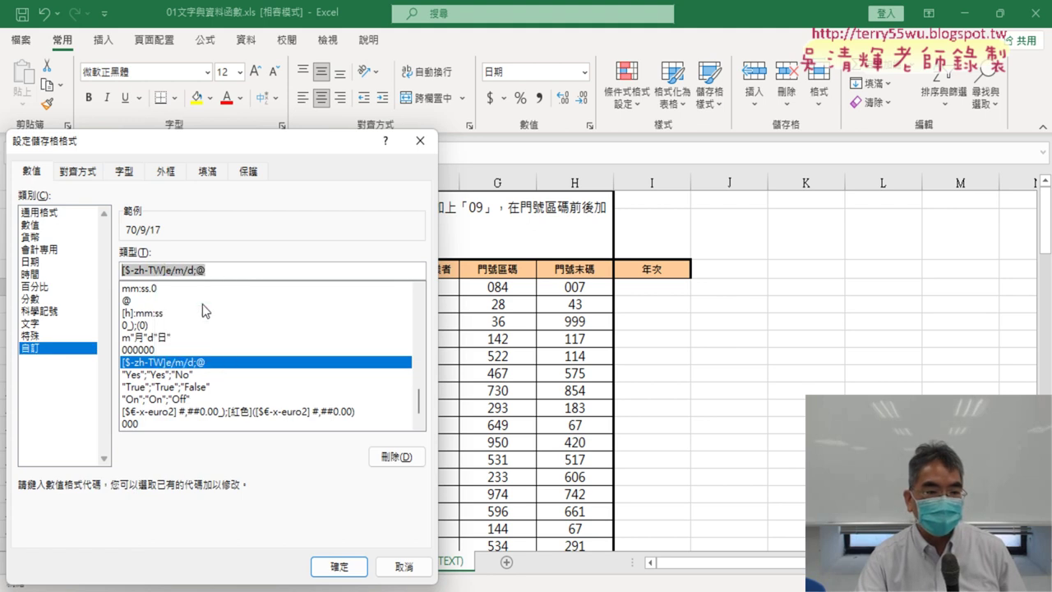
click(412, 568)
Build =TEXT(C4,"[$-zh-TW]e/m/d;@") in I4 using the pasted format code, previewing 70/9/17
click(658, 294)
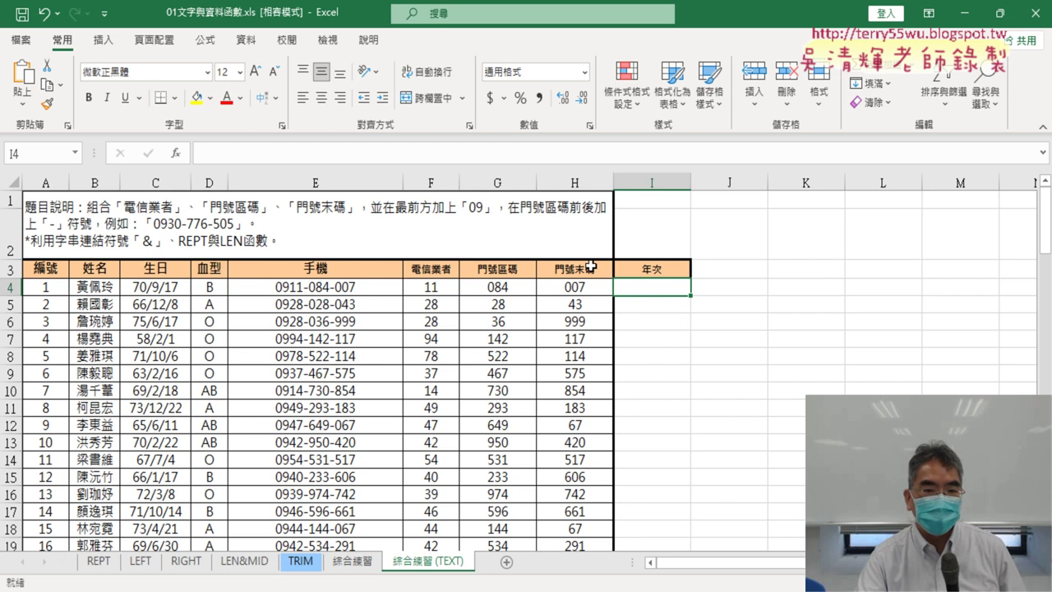
click(175, 153)
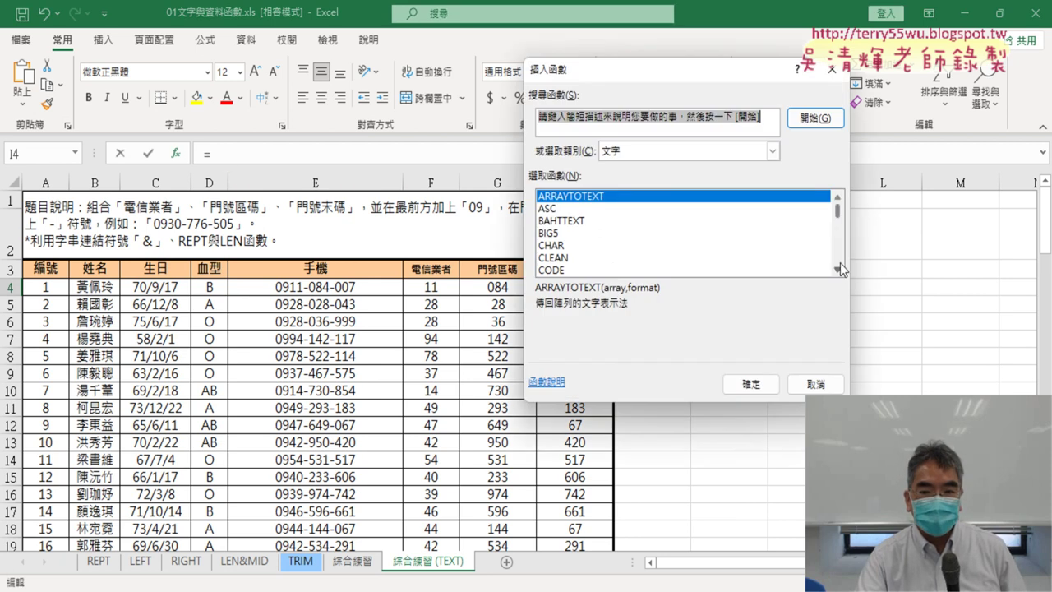
drag(839, 269, 840, 269)
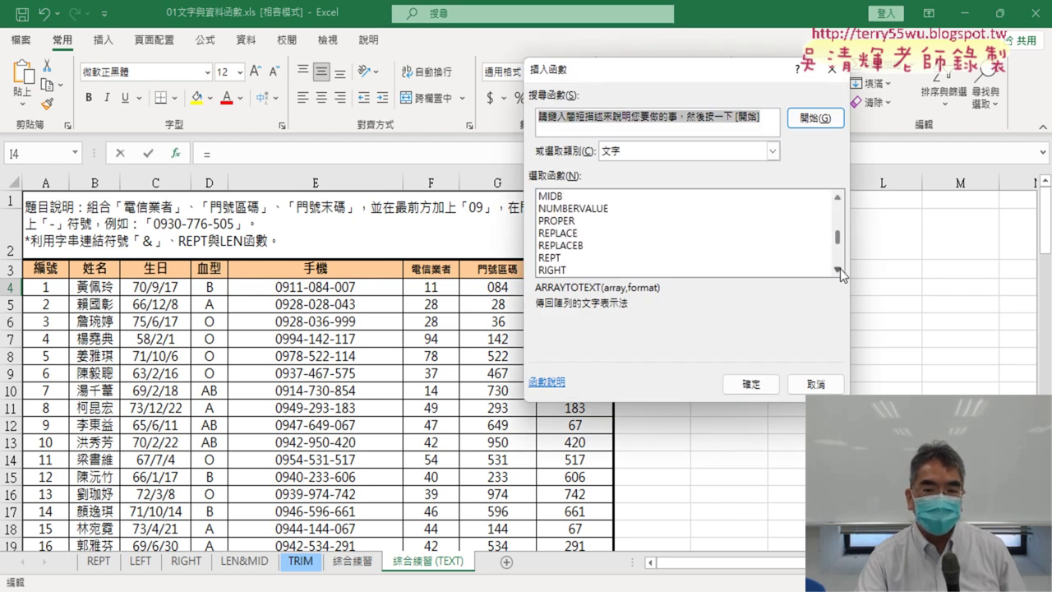
drag(839, 268, 840, 268)
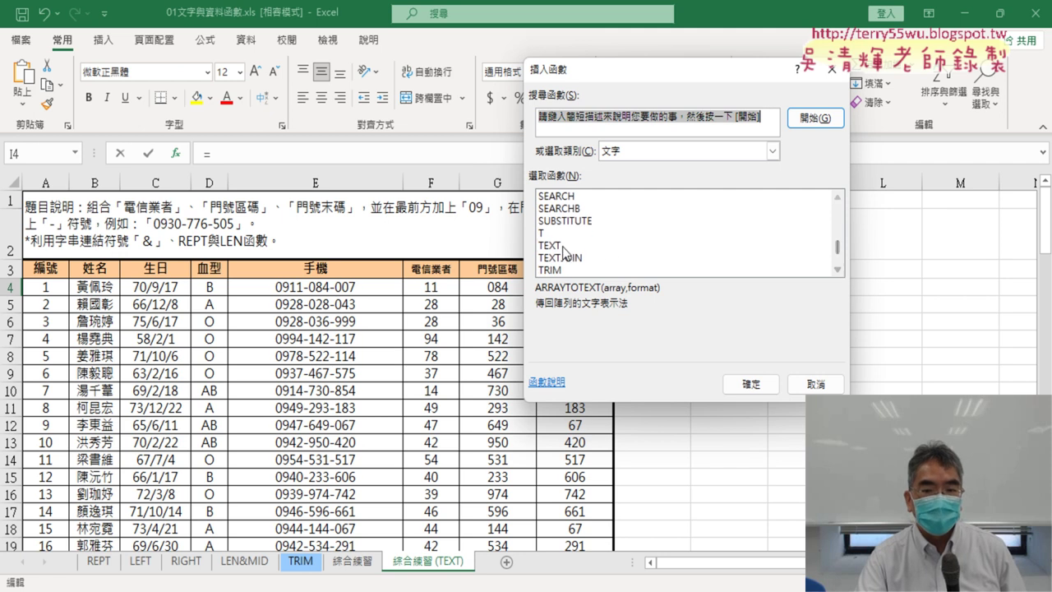
double_click(562, 246)
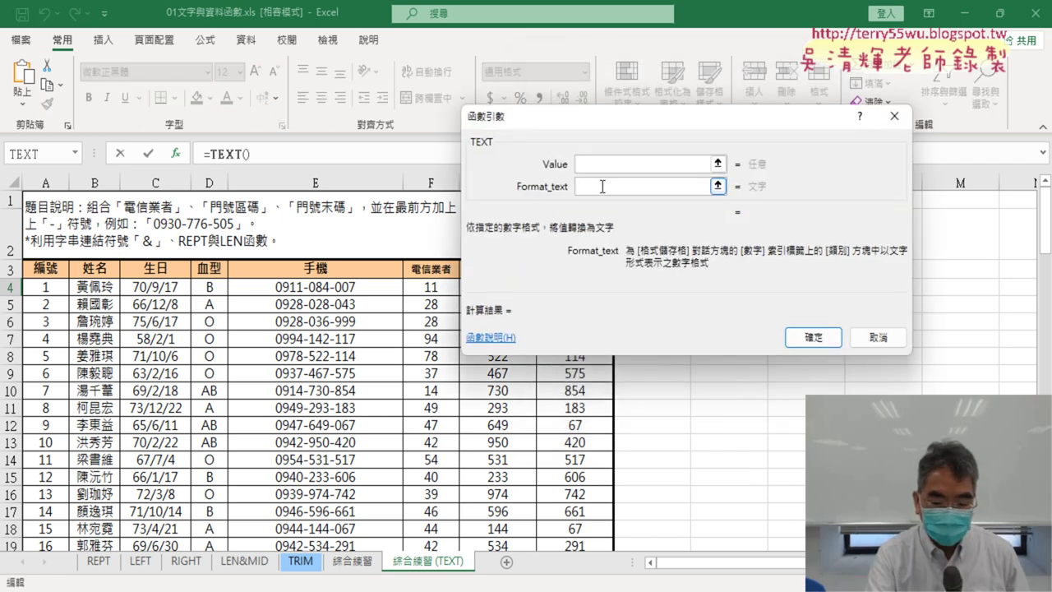
text("")
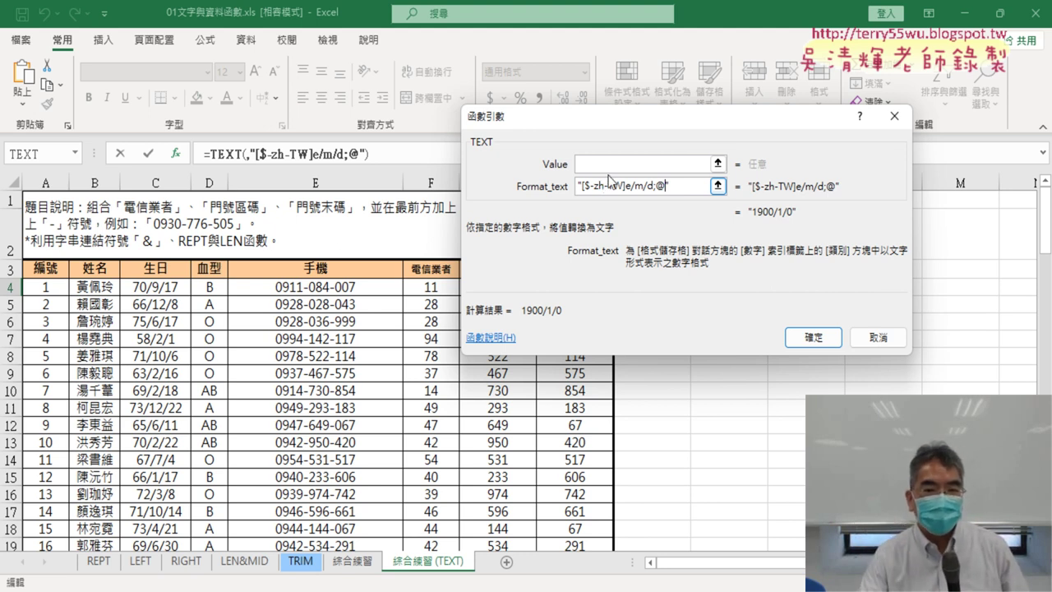
click(608, 164)
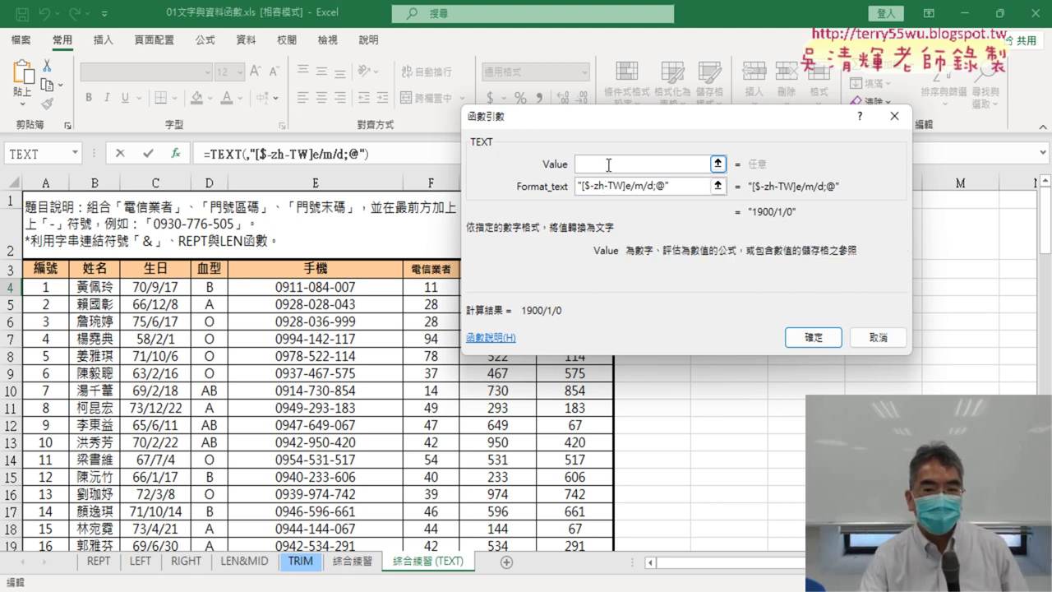
click(152, 286)
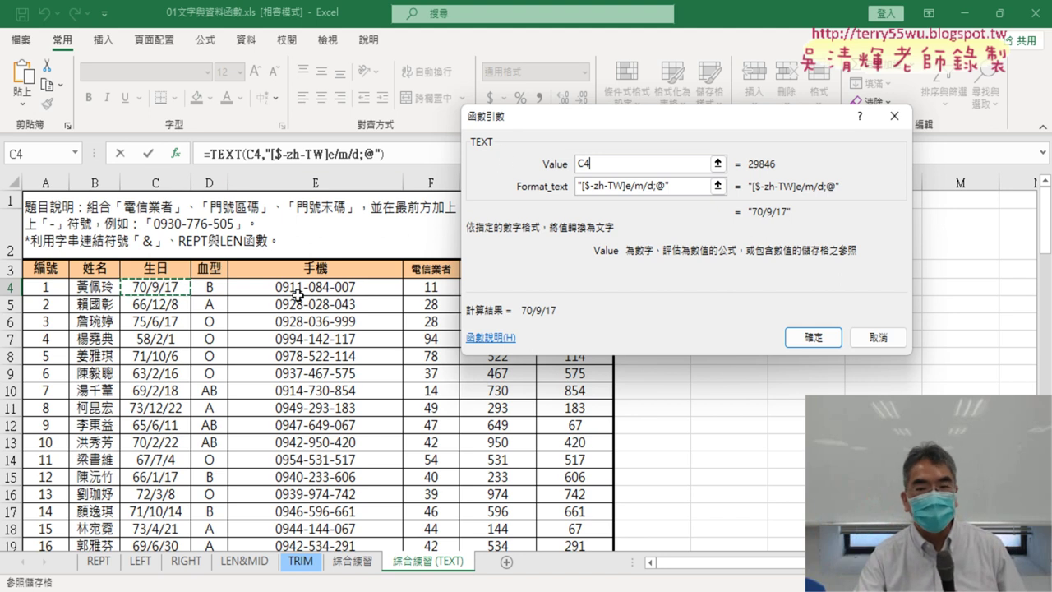
drag(633, 129, 364, 87)
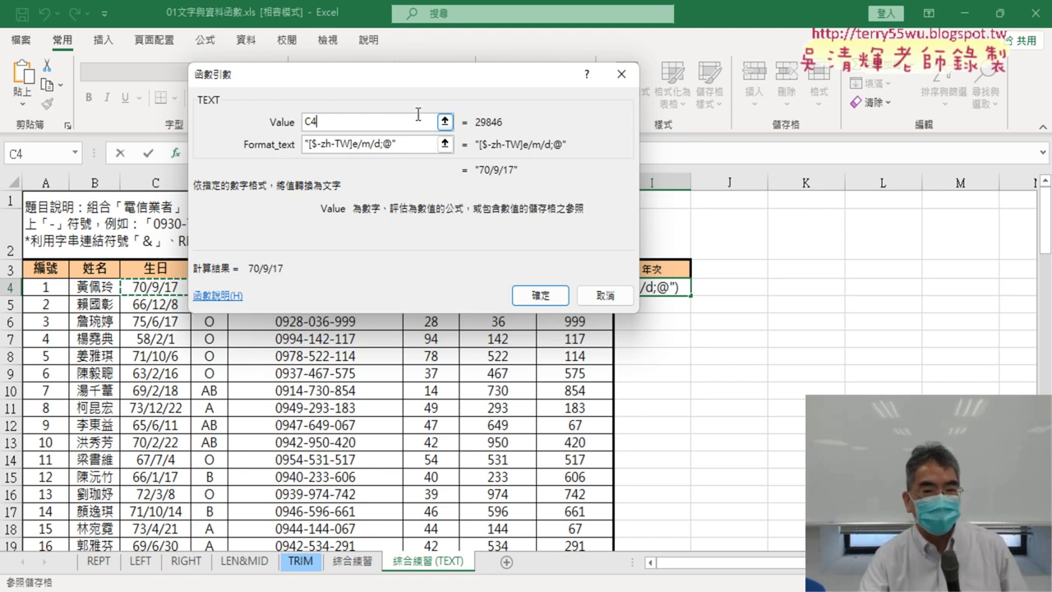
click(533, 298)
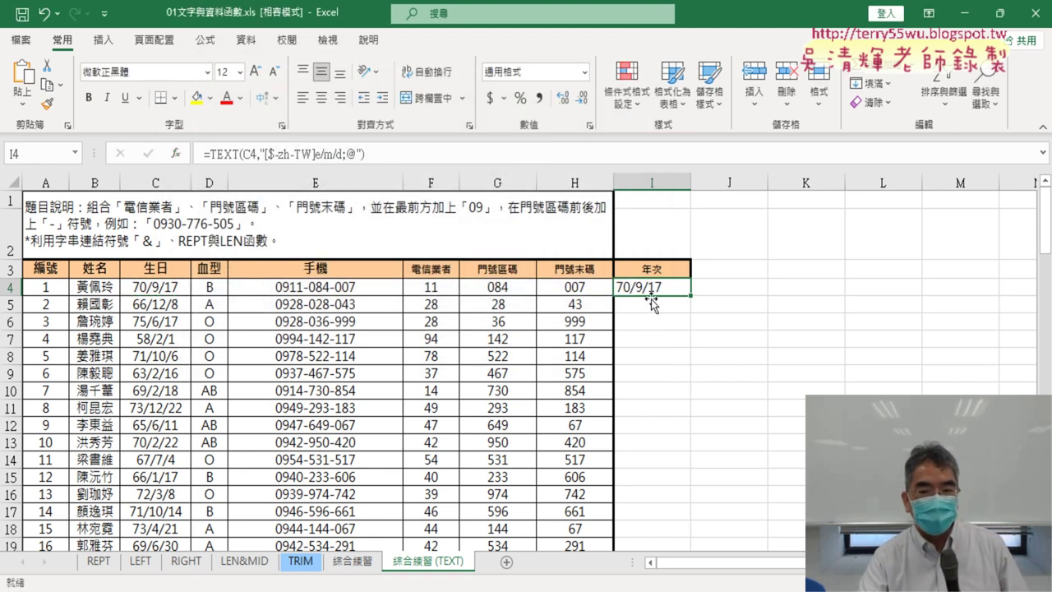
Wrap I4's formula into =LEFT(TEXT(C4,"[$-zh-TW]e/m/d;@"),2) so it returns 70
click(212, 154)
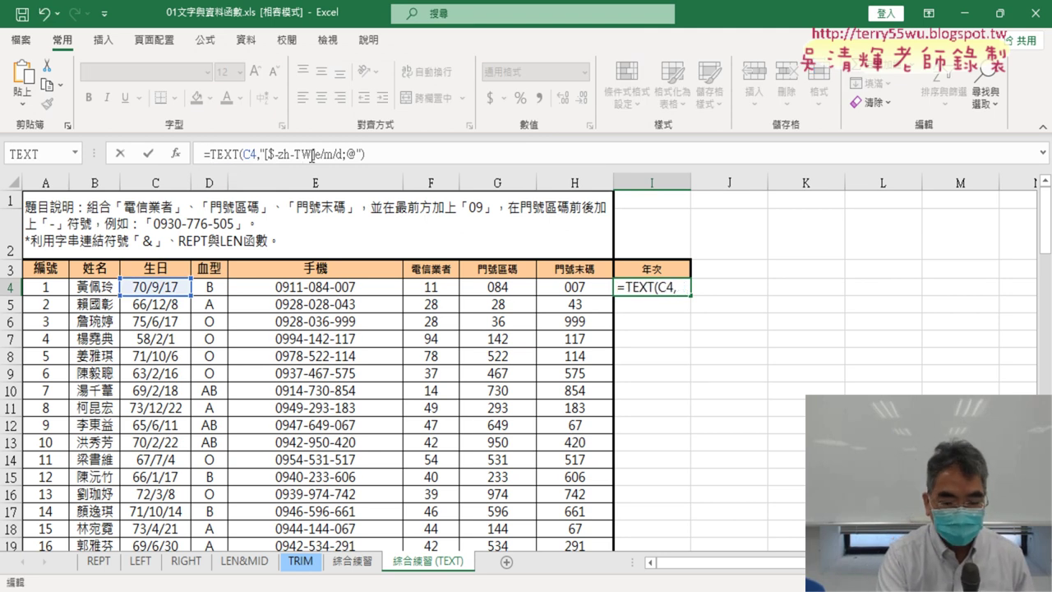
text(l)
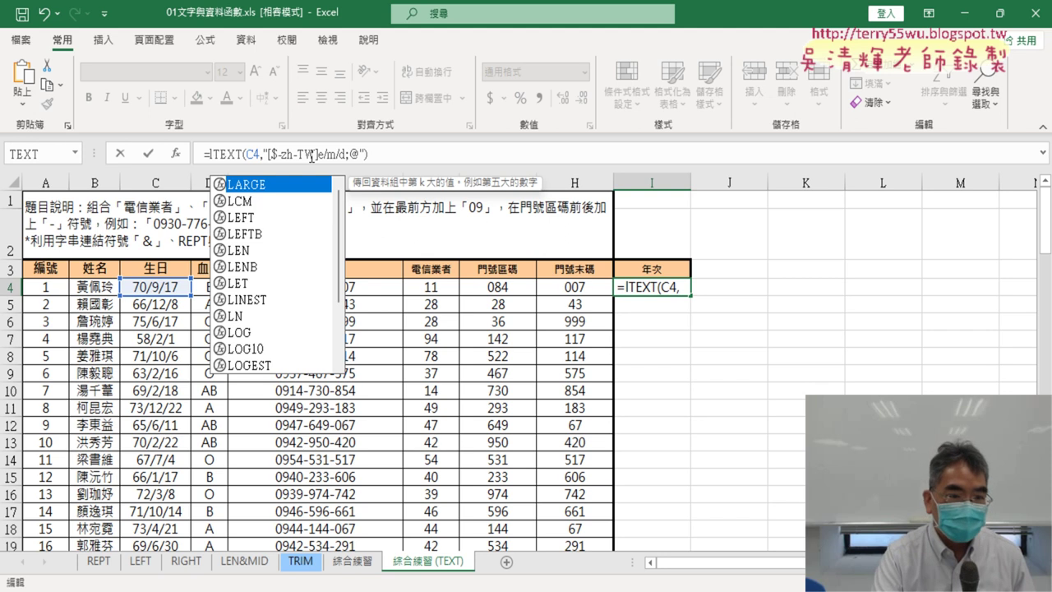
key(Down)
key(Down)
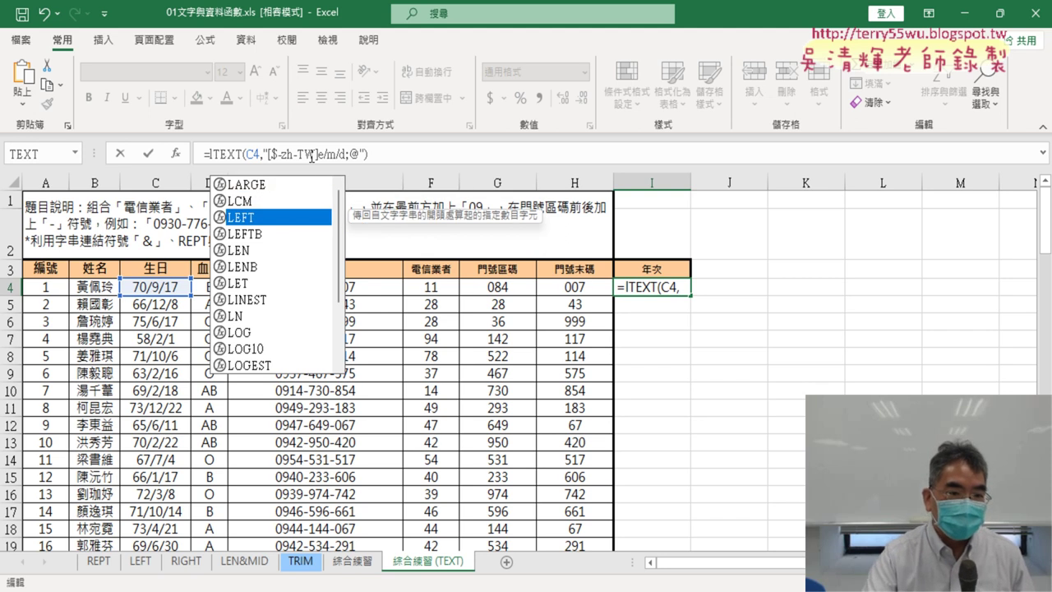
double_click(262, 218)
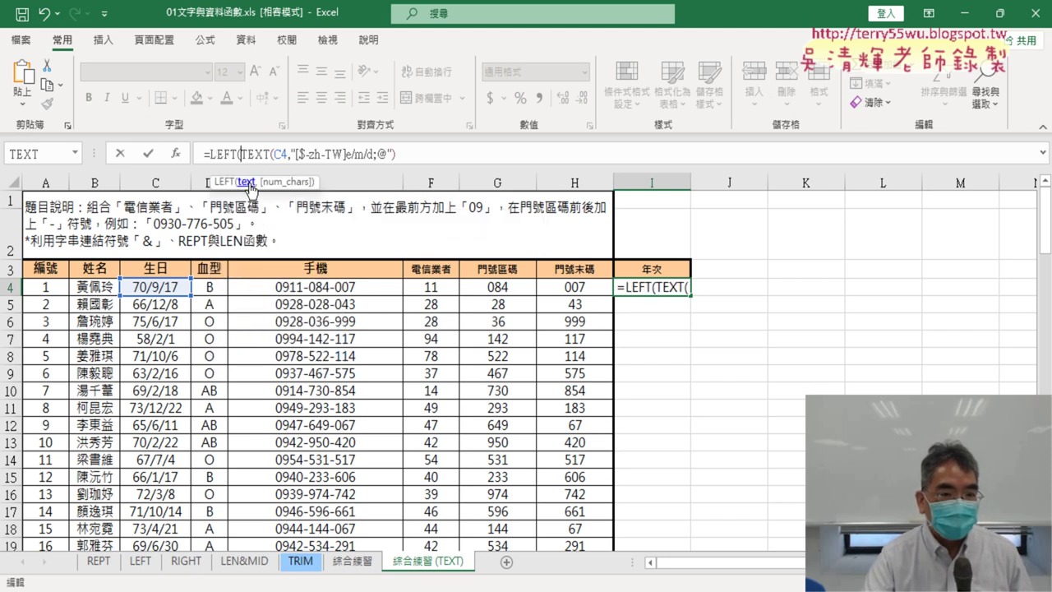
drag(236, 154, 214, 157)
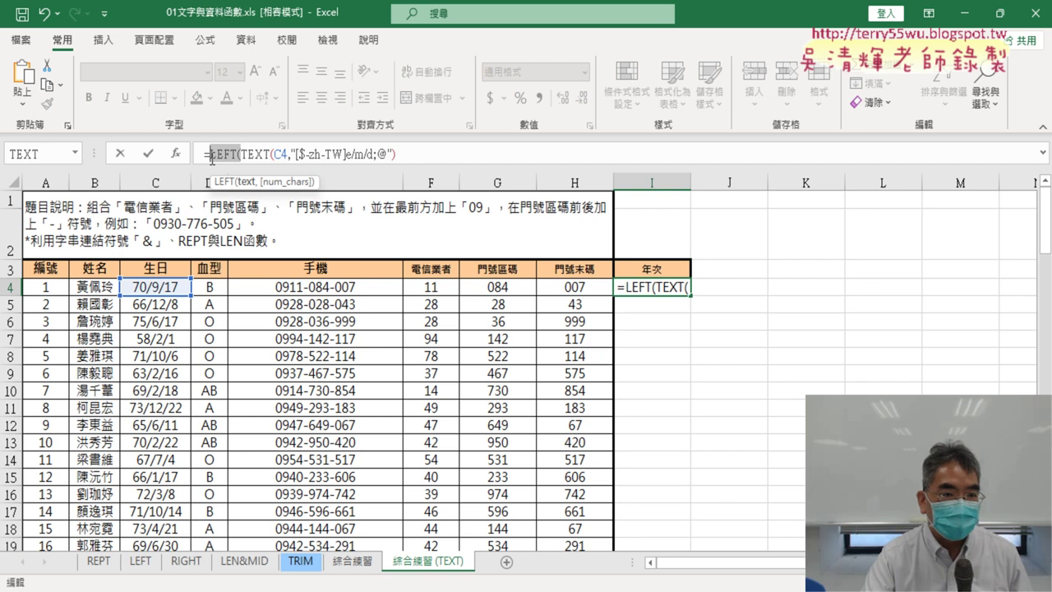
click(414, 154)
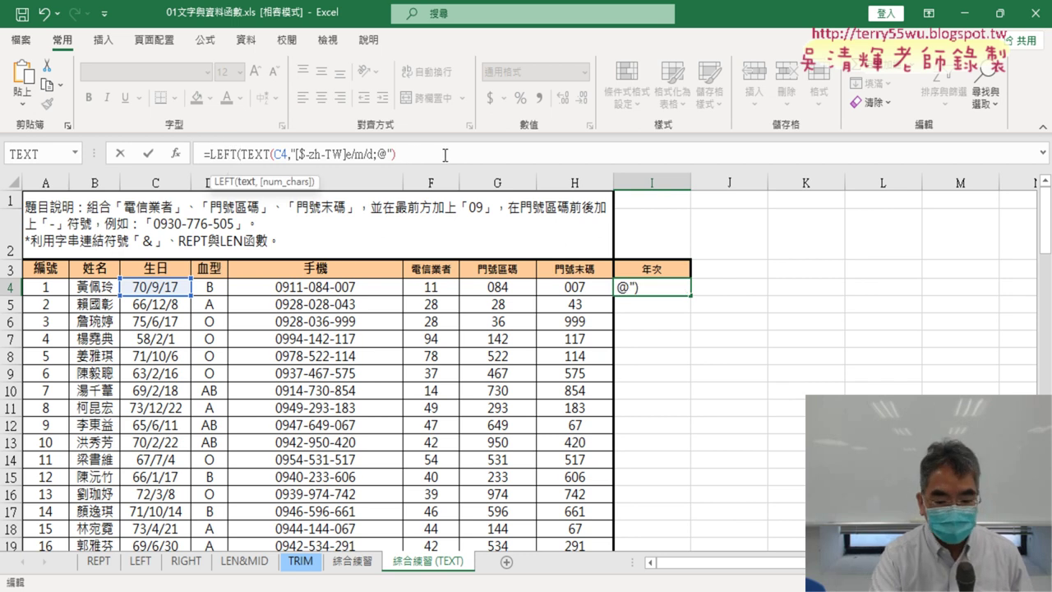
text(,)
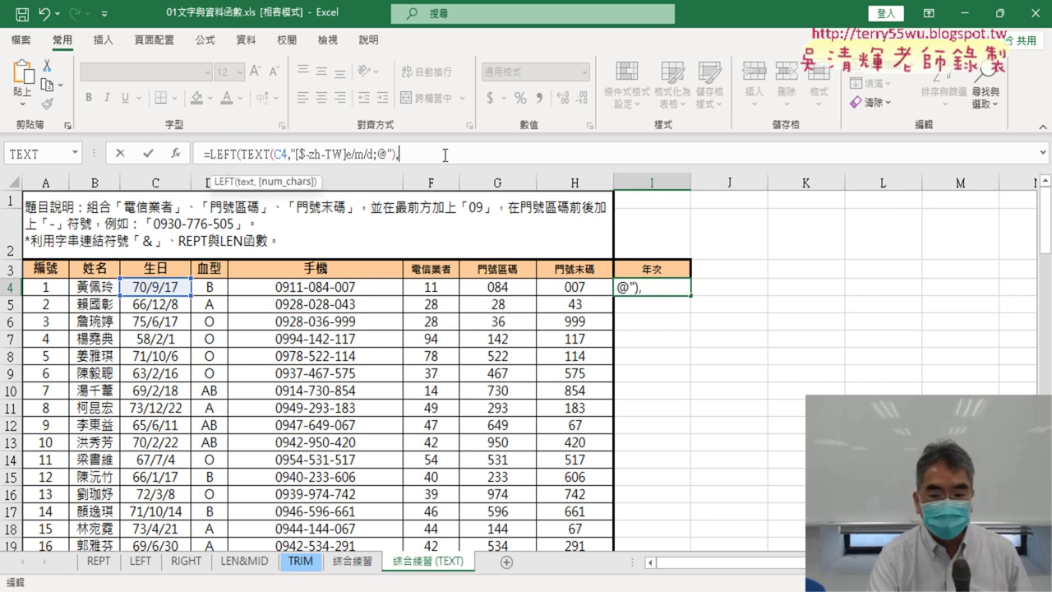
text(2)
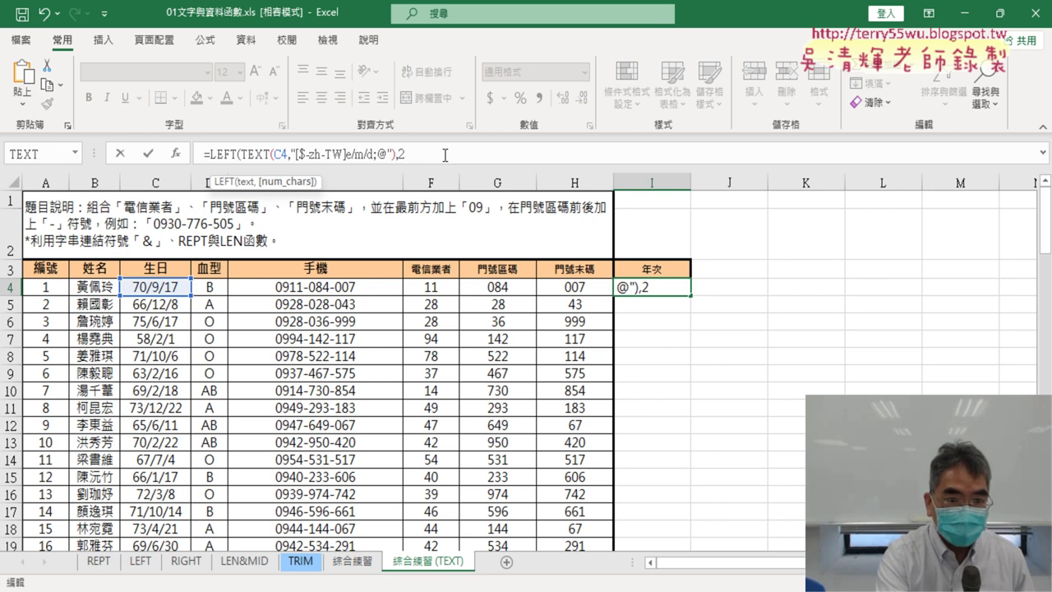
text())
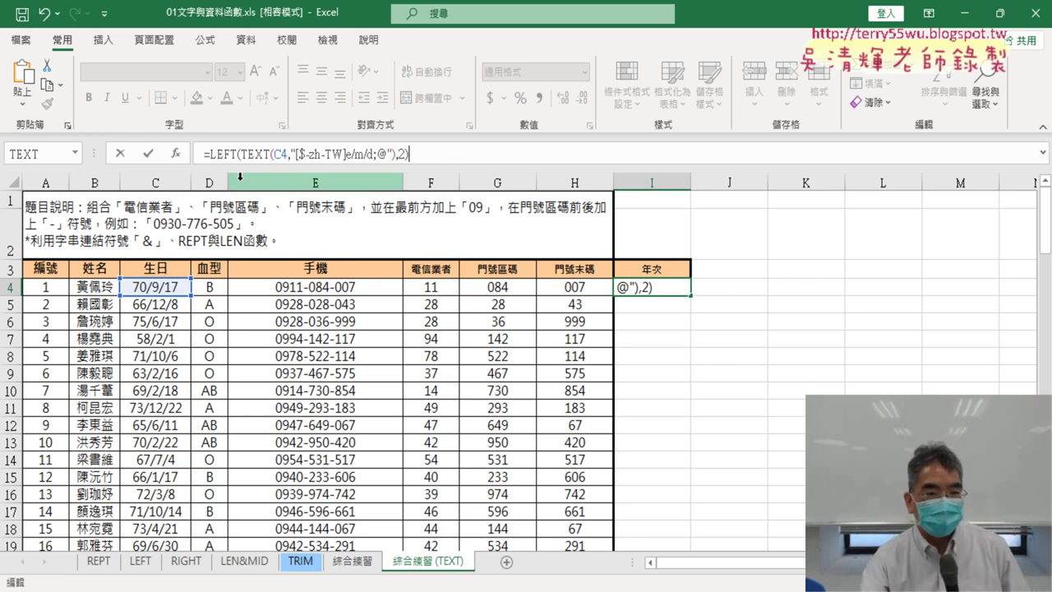
click(150, 161)
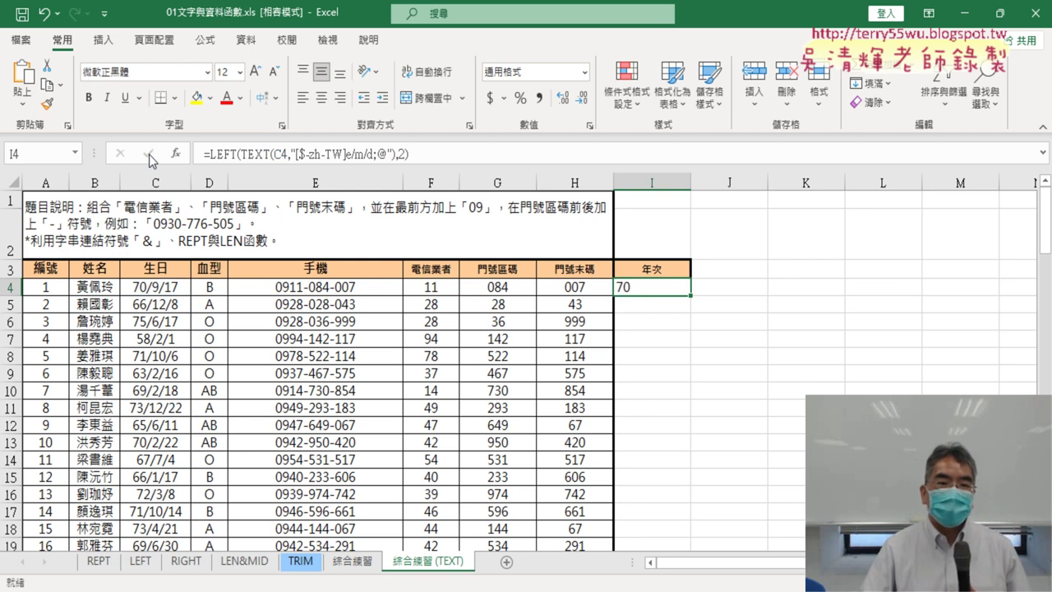
Fill I4's year formula down column I, giving 66, 75, 58, and reopen I4's formula
double_click(690, 294)
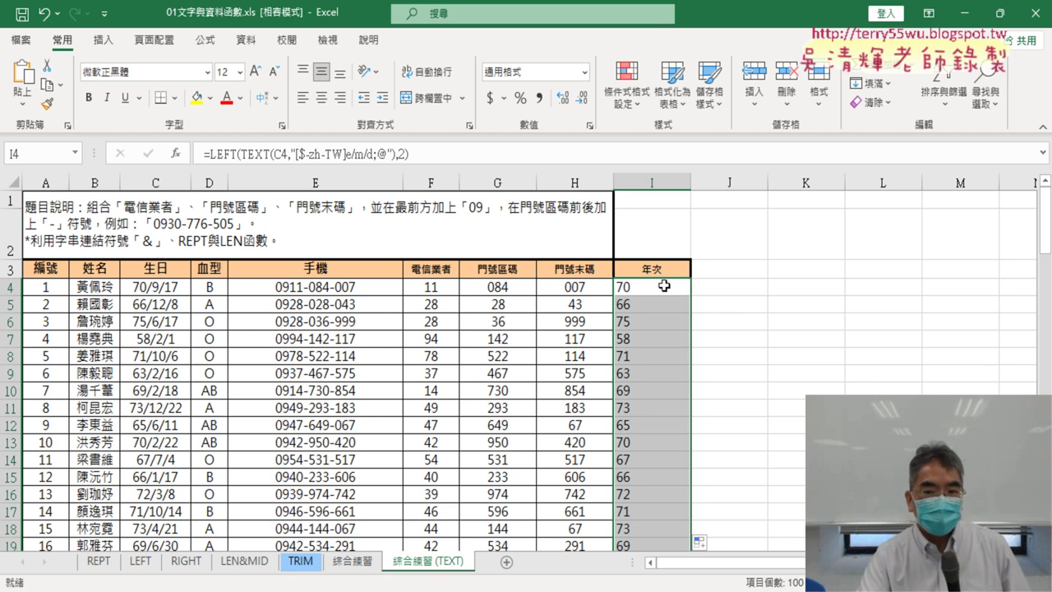
click(664, 285)
click(211, 154)
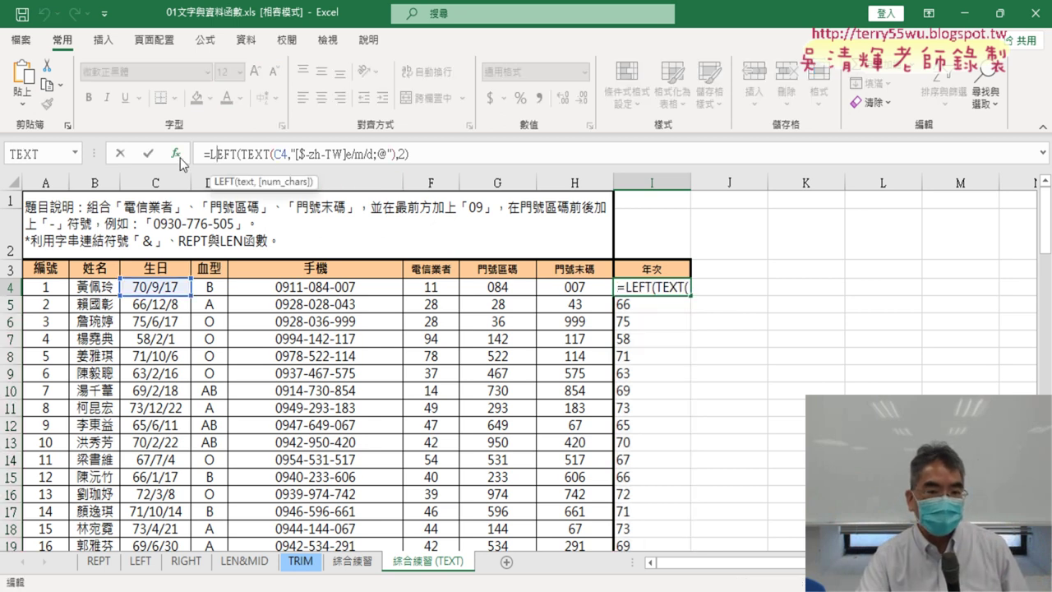
Review LEFT's arguments with Num_chars 2, annotate the 70 result, and confirm the formula in I4
click(177, 154)
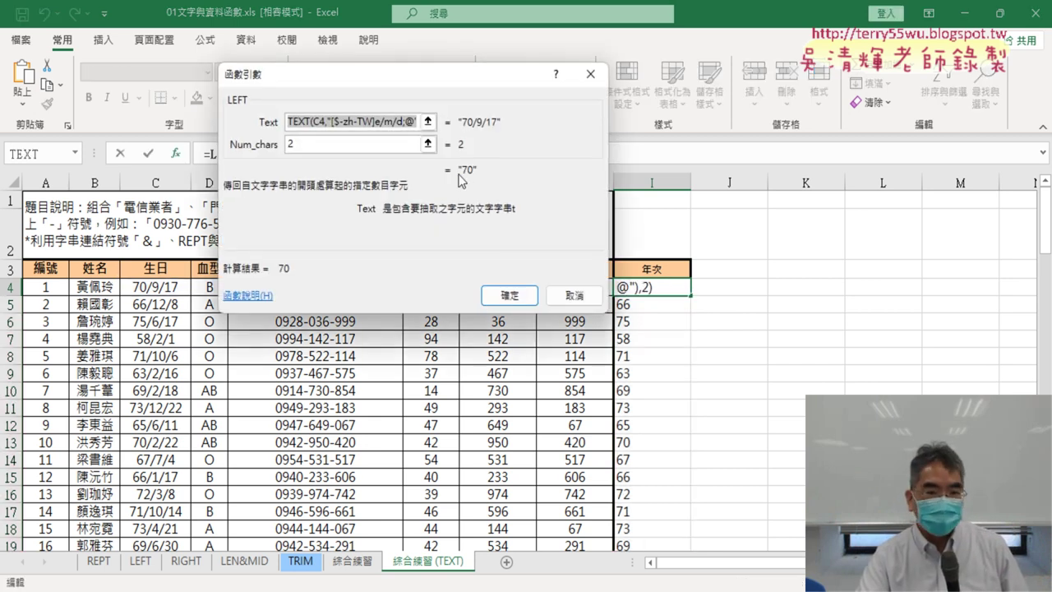
drag(489, 85, 354, 53)
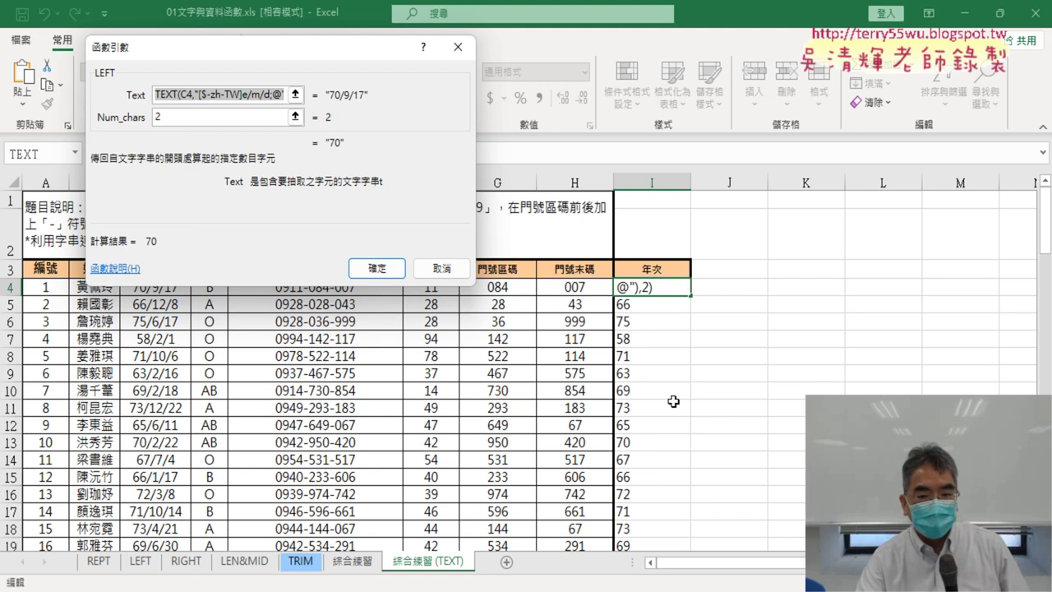
mouse_move(682, 589)
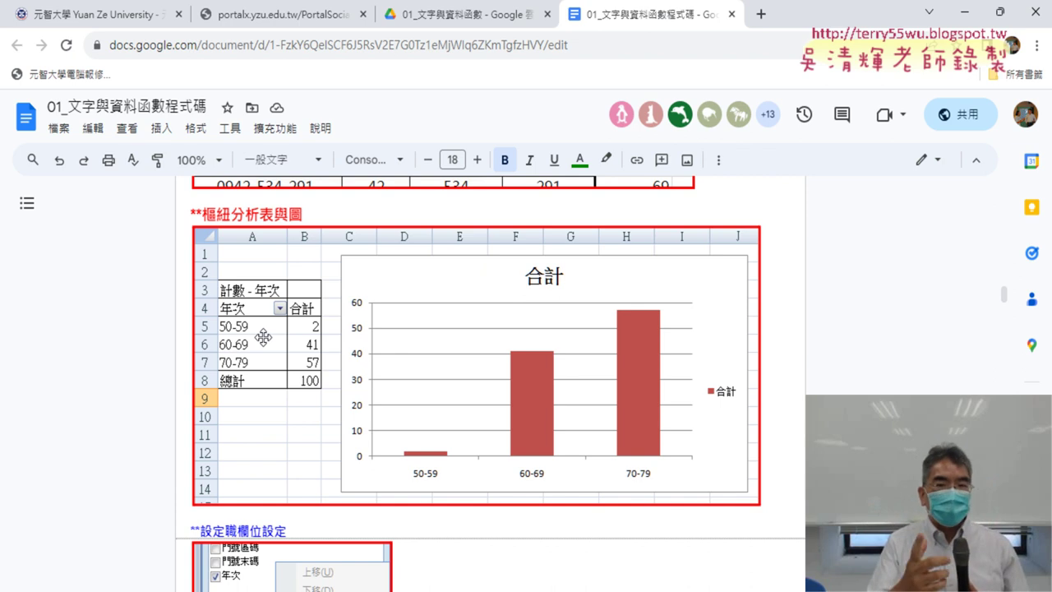
click(965, 12)
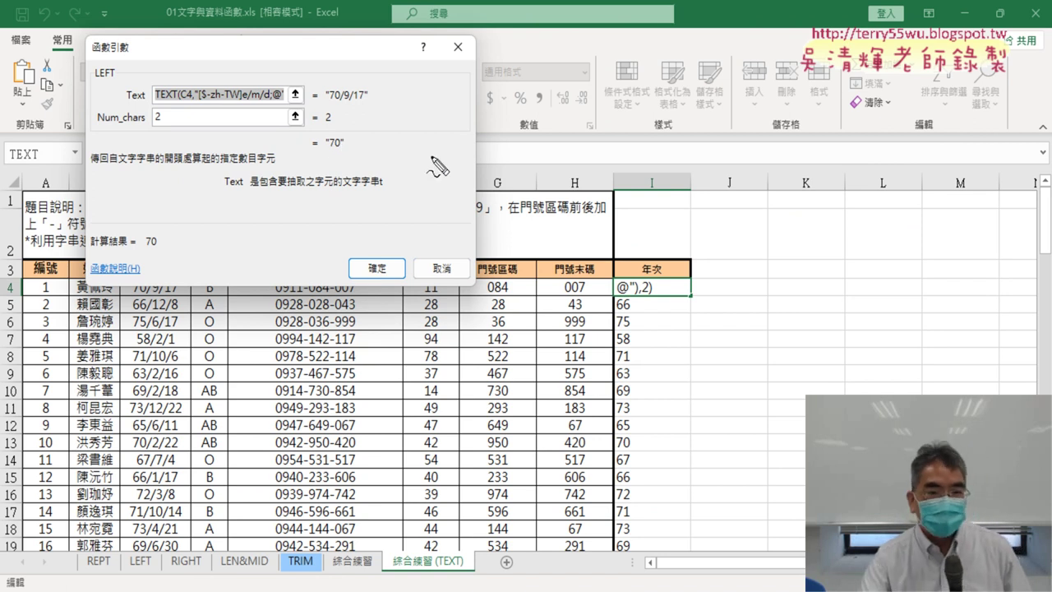
mouse_move(350, 146)
mouse_down()
mouse_move(386, 144)
mouse_move(368, 169)
mouse_up()
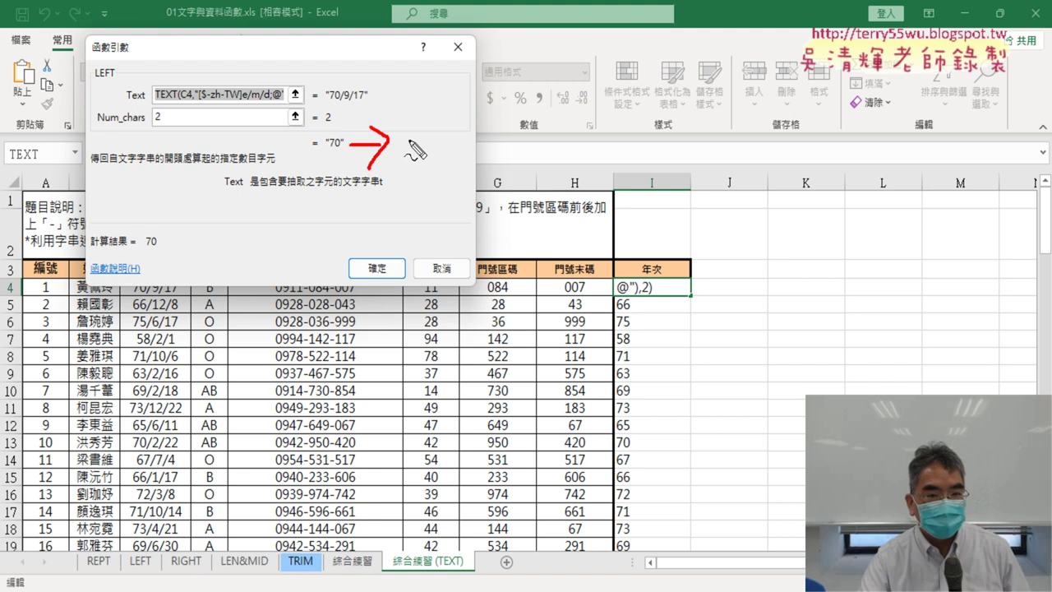
mouse_move(407, 121)
mouse_down()
mouse_move(421, 118)
mouse_move(419, 156)
mouse_move(451, 136)
mouse_move(444, 126)
mouse_up()
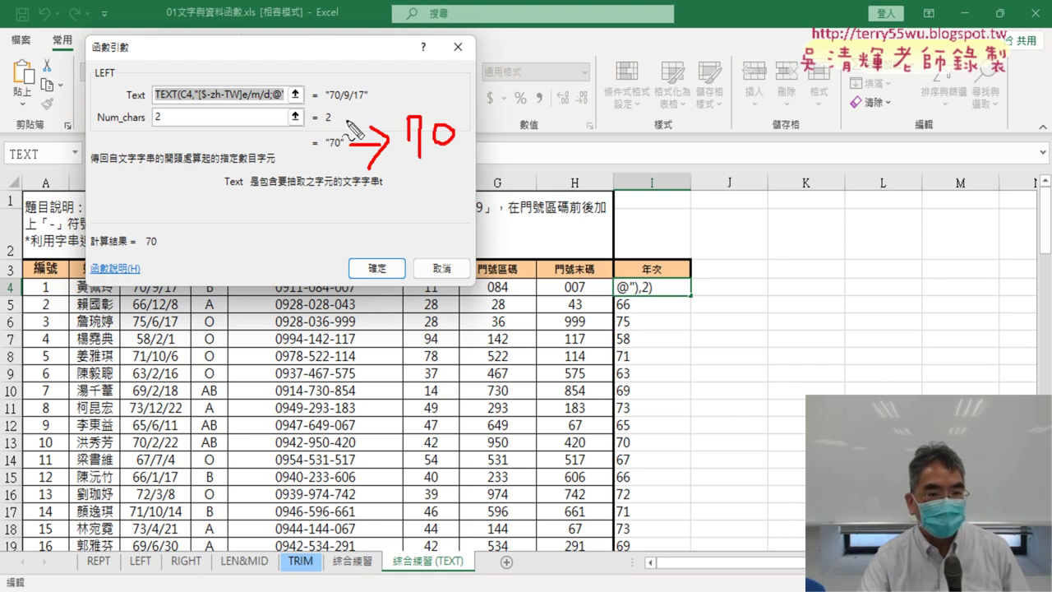
drag(394, 163, 457, 162)
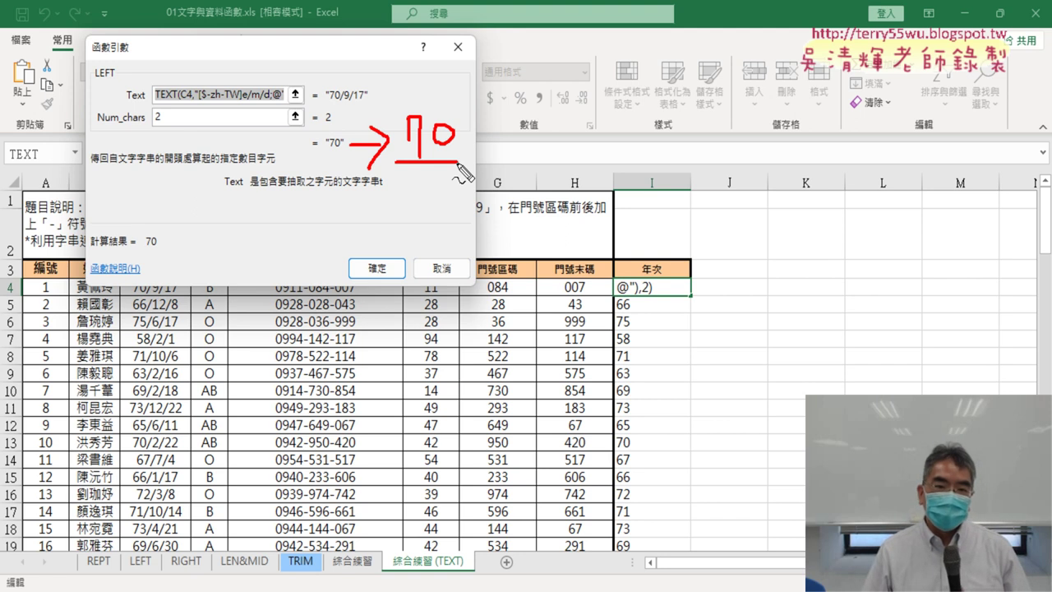
key(Escape)
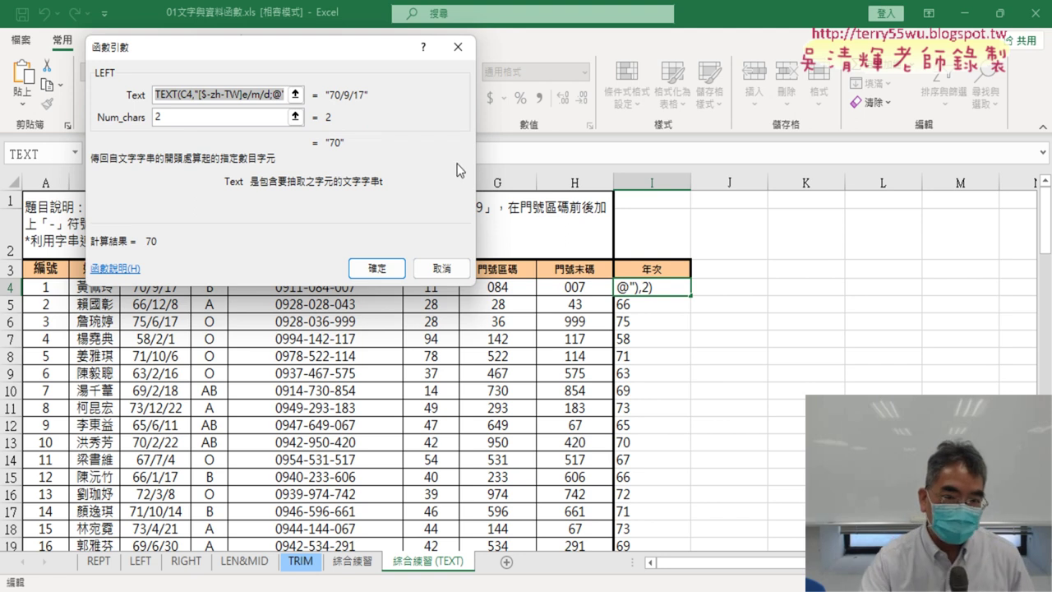
click(452, 269)
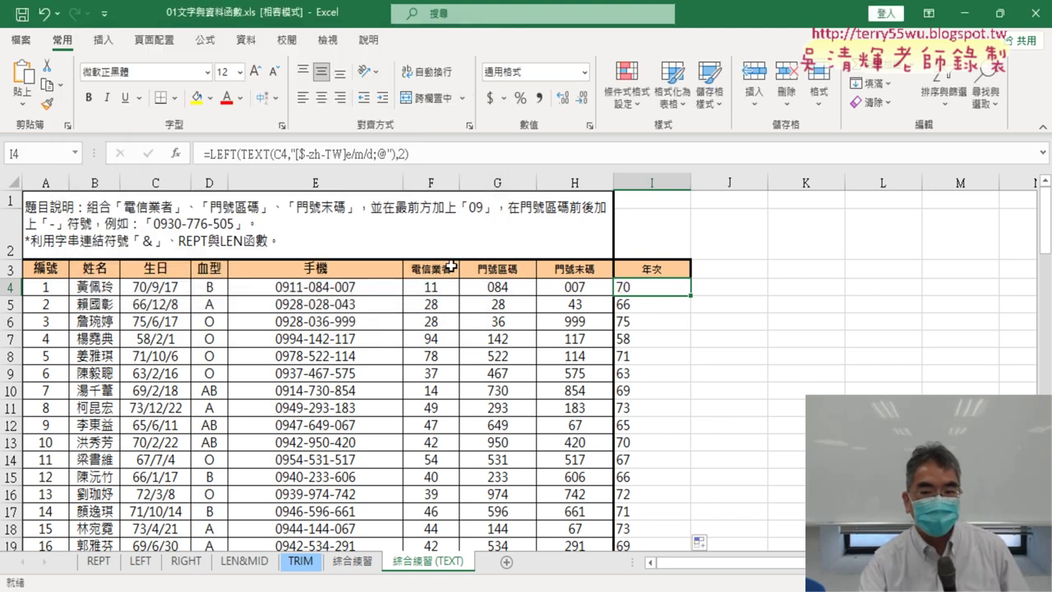
Enter =VALUE(I4) in J4 and fill it down column J, giving numbers like 70, 66, 75
click(762, 288)
click(176, 153)
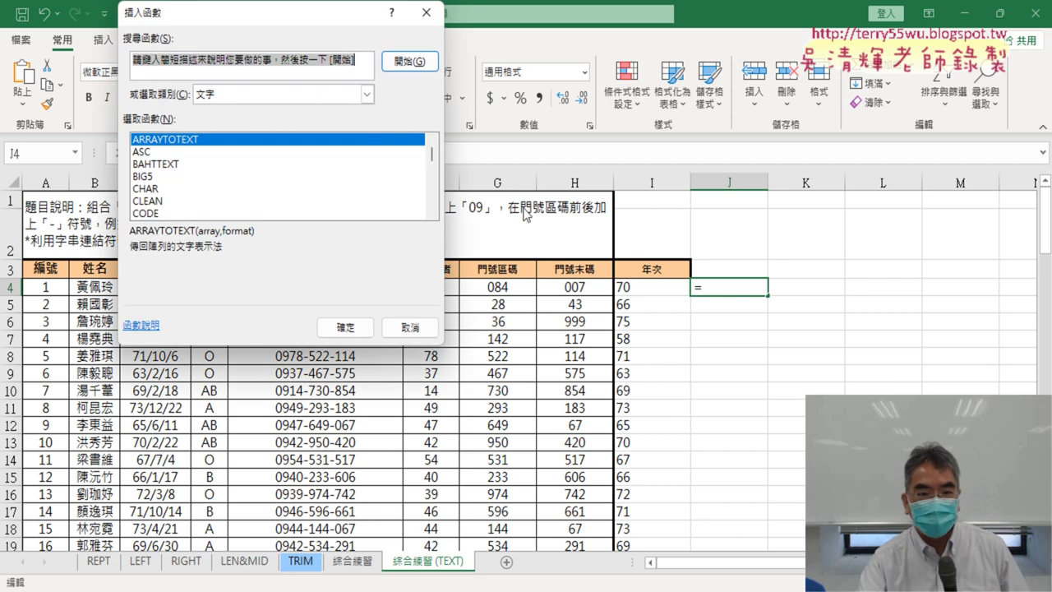
drag(432, 156, 437, 212)
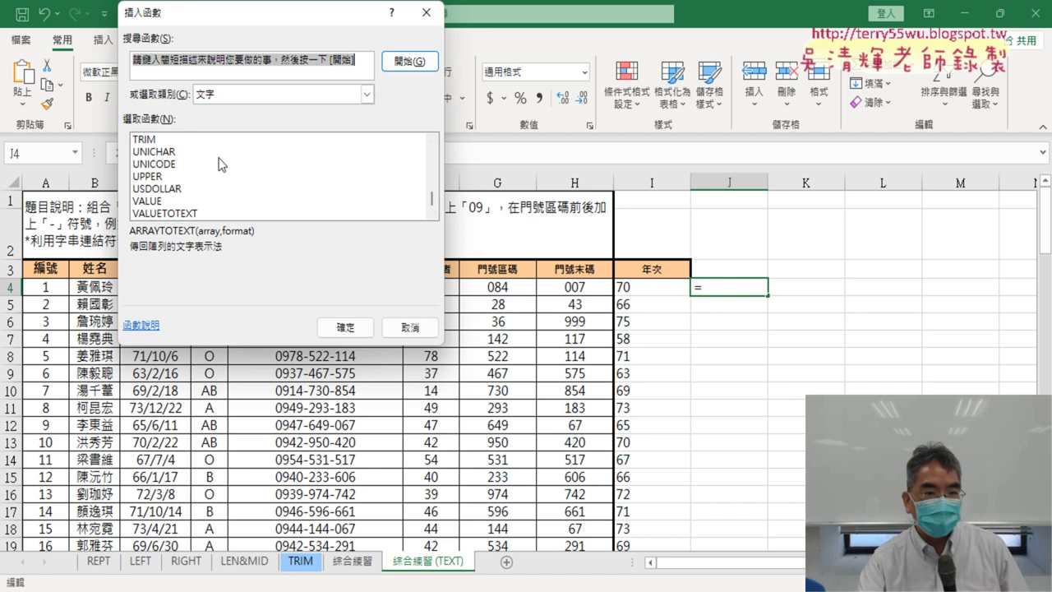
drag(219, 164, 207, 177)
click(185, 192)
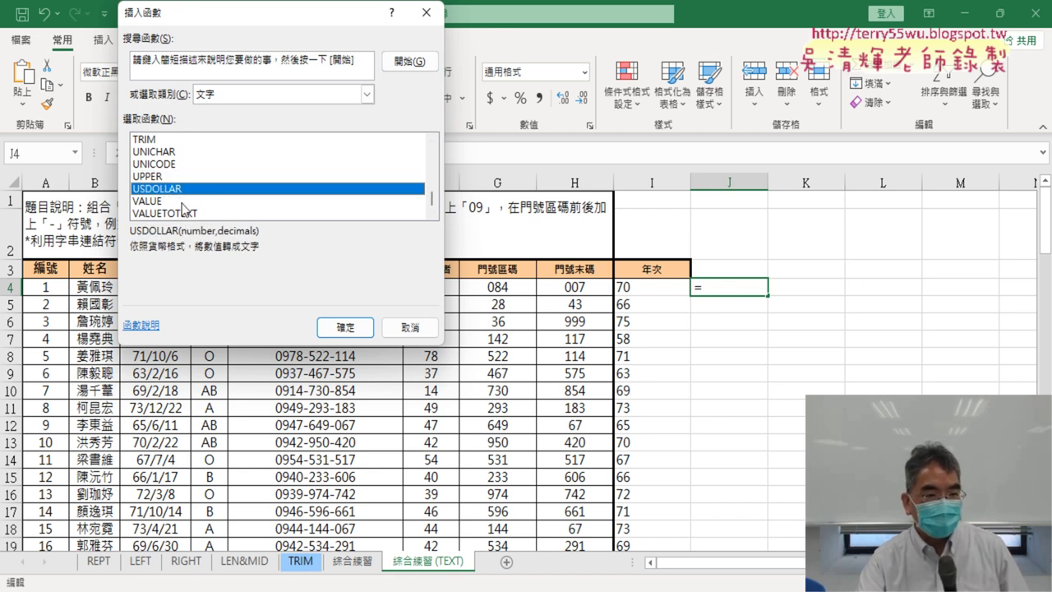
click(183, 202)
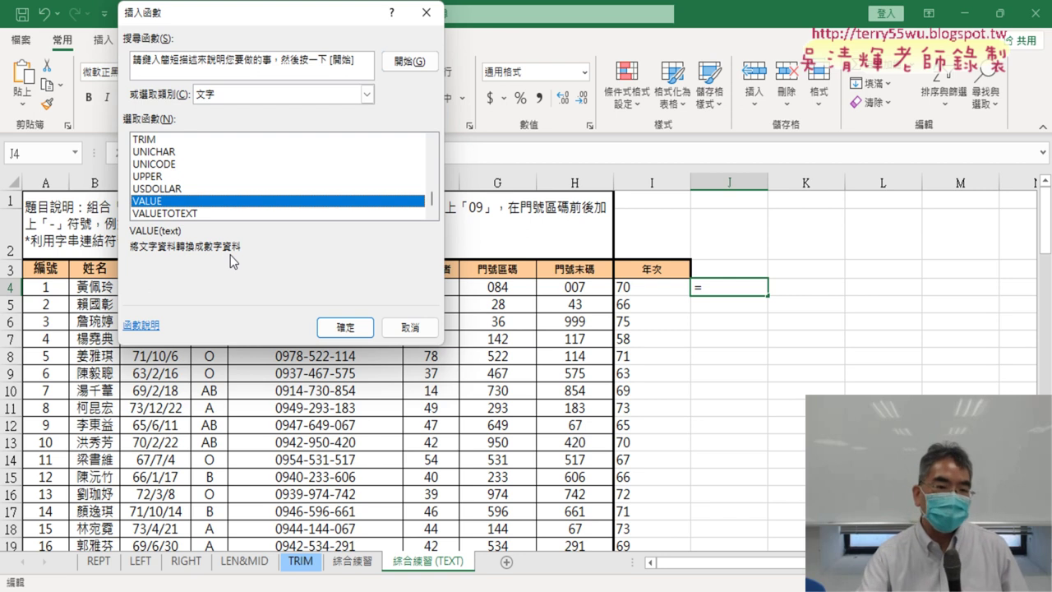
click(330, 327)
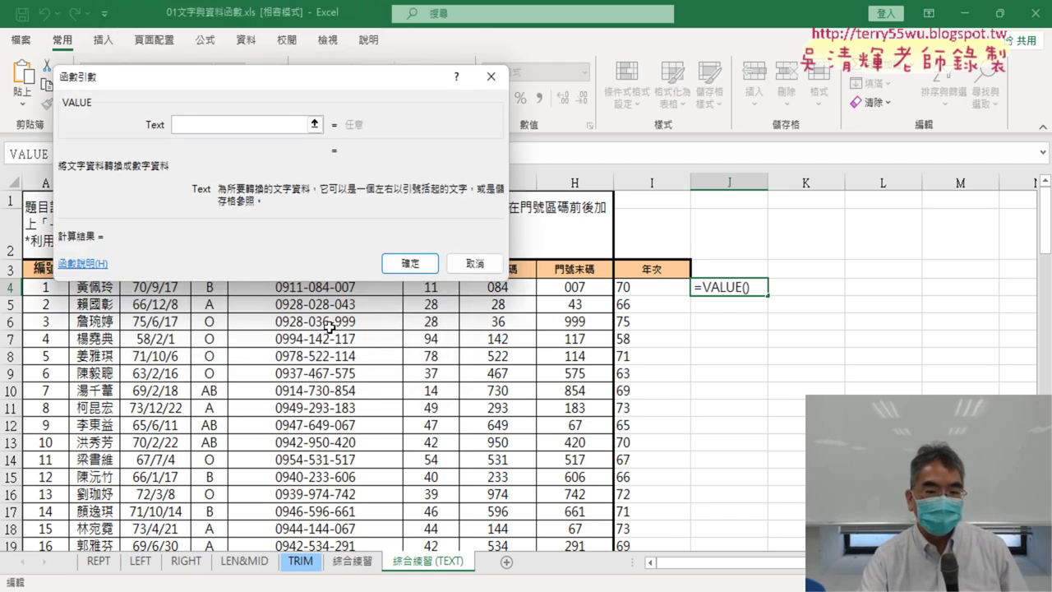
click(658, 289)
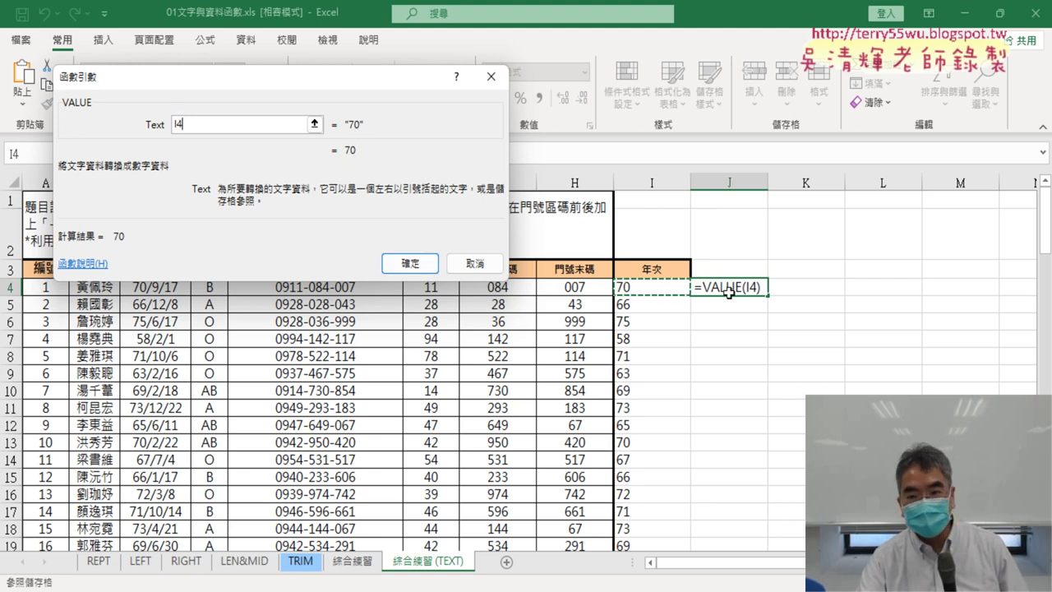
click(415, 265)
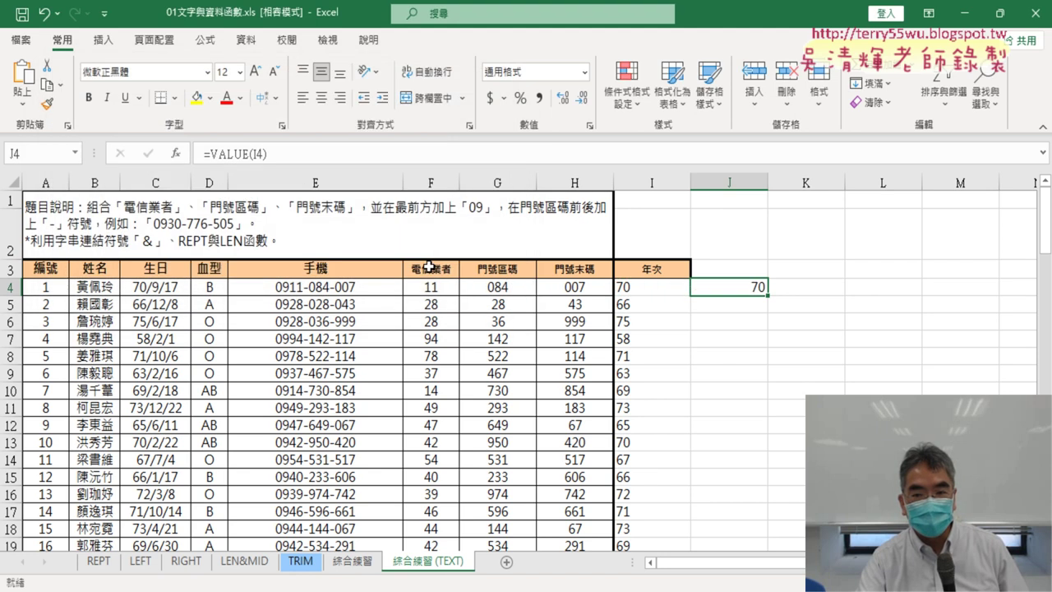
double_click(768, 295)
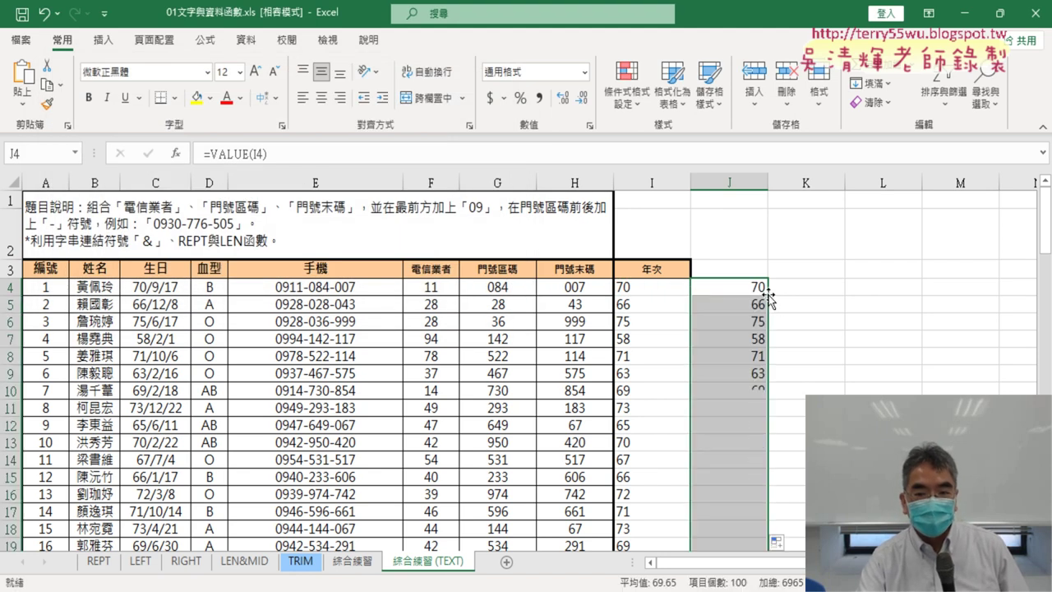
click(748, 287)
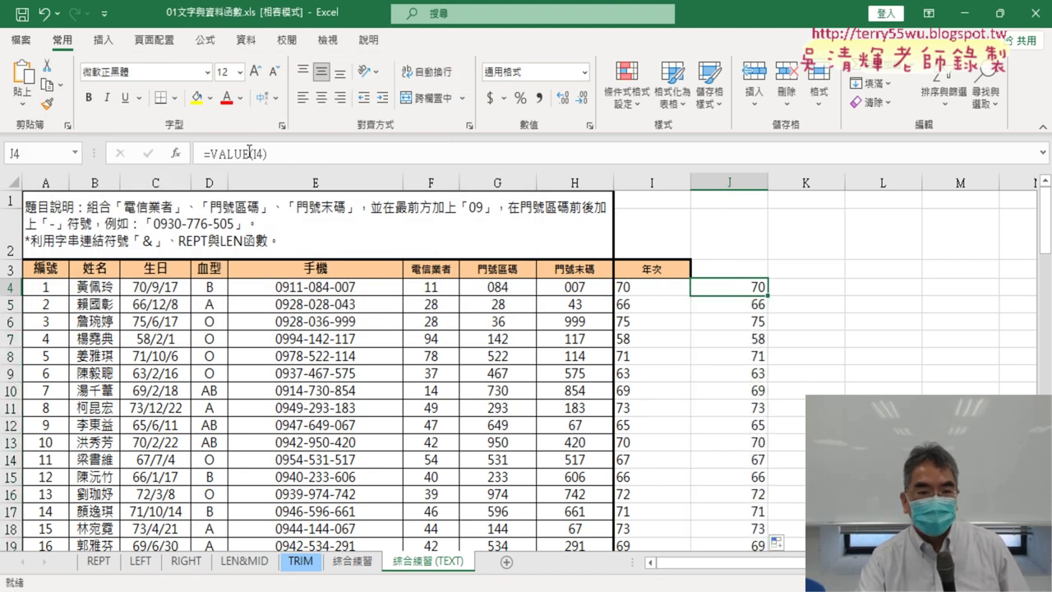
click(670, 289)
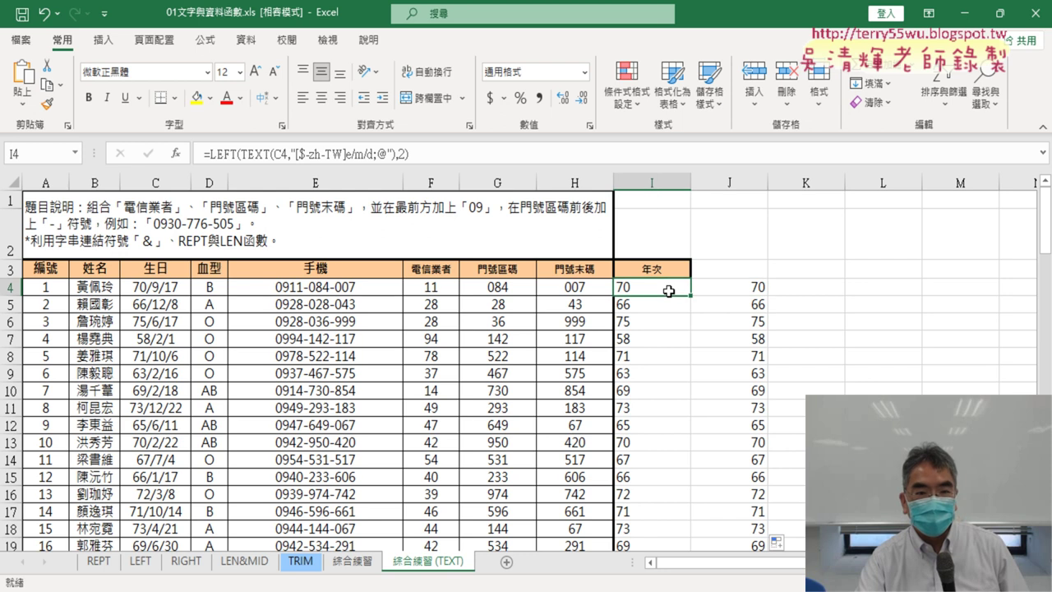
Select the whole of column J holding the =VALUE(I4) helper numbers
click(750, 288)
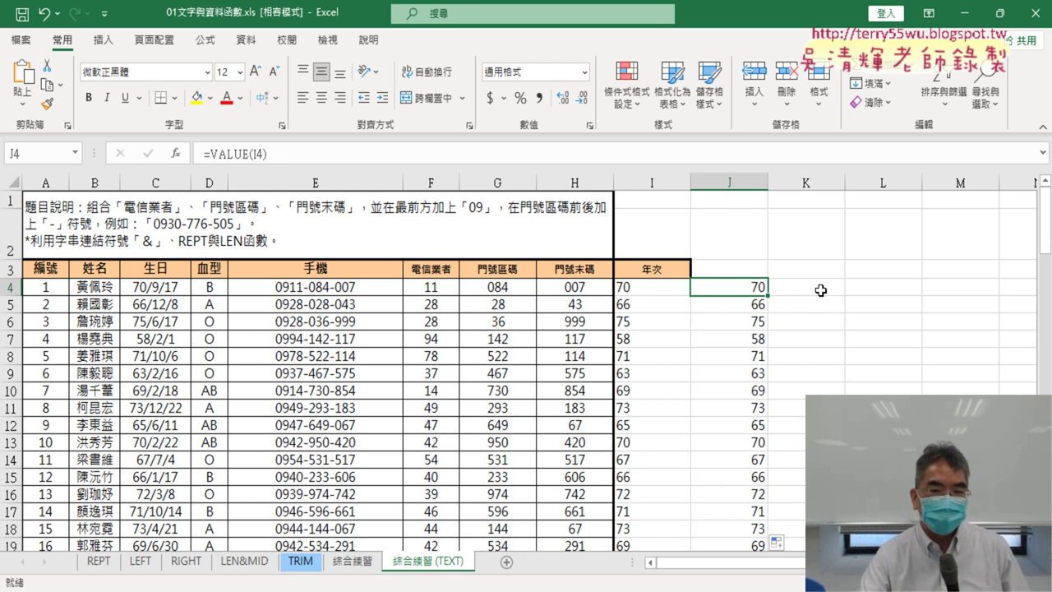
click(736, 181)
Clear column J and change I4's formula to =VALUE(LEFT(TEXT(C4,"[$-zh-TW]e/m/d;@"),2))
key(Delete)
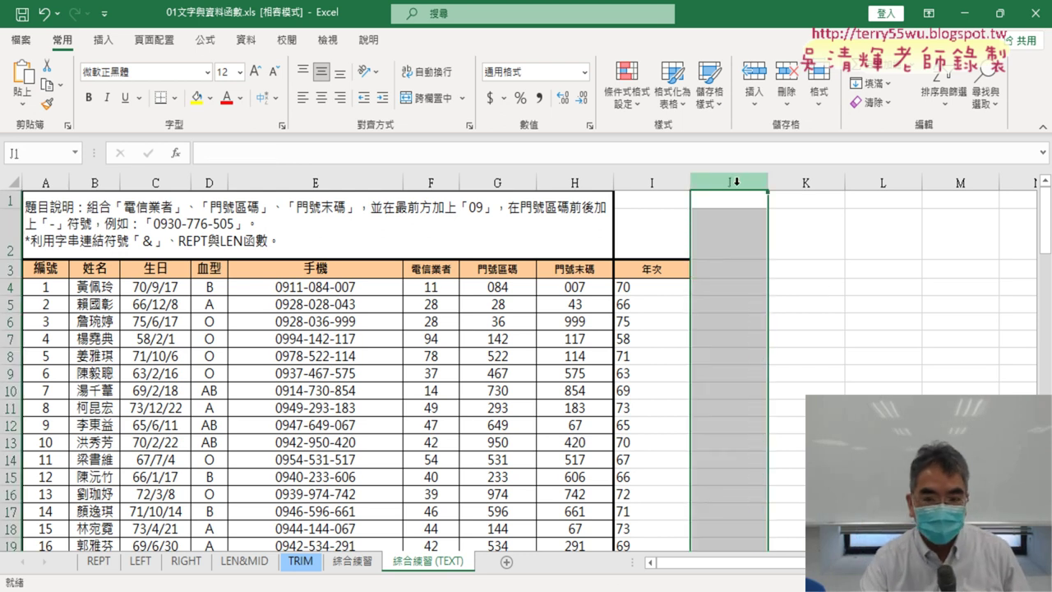
click(645, 289)
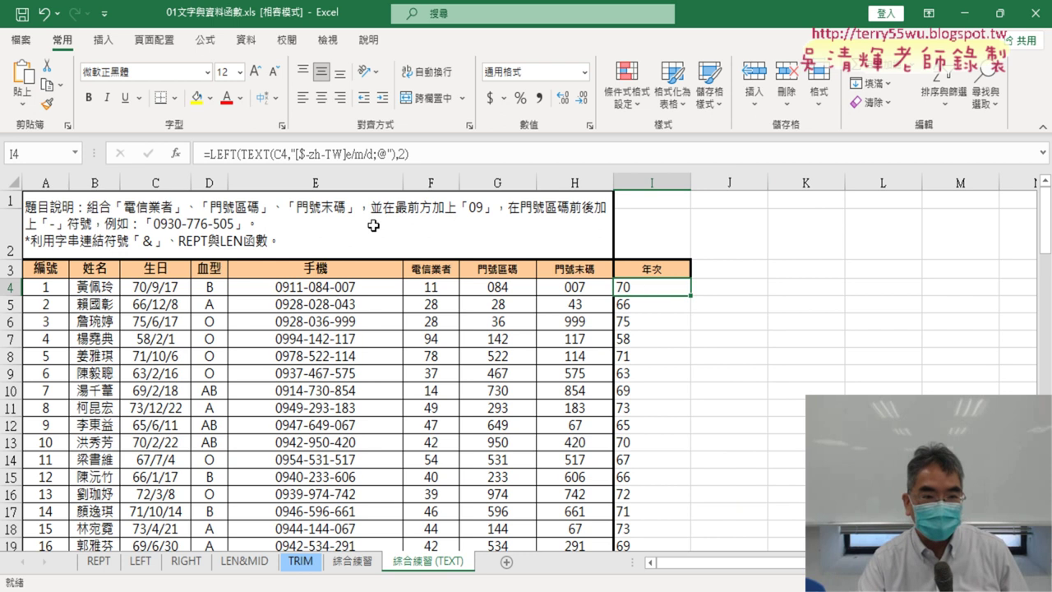
click(209, 154)
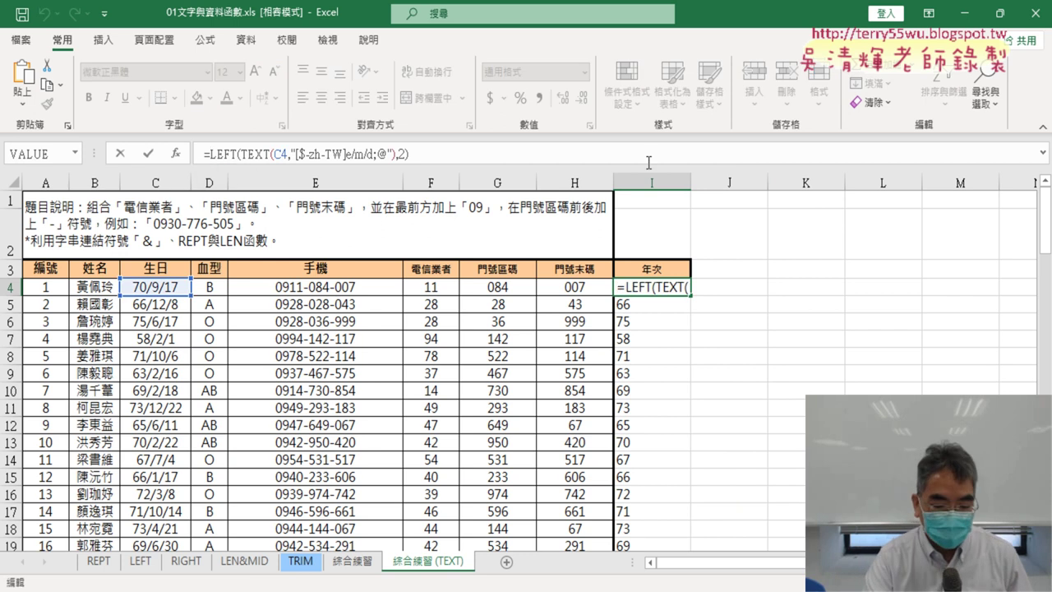
text(v)
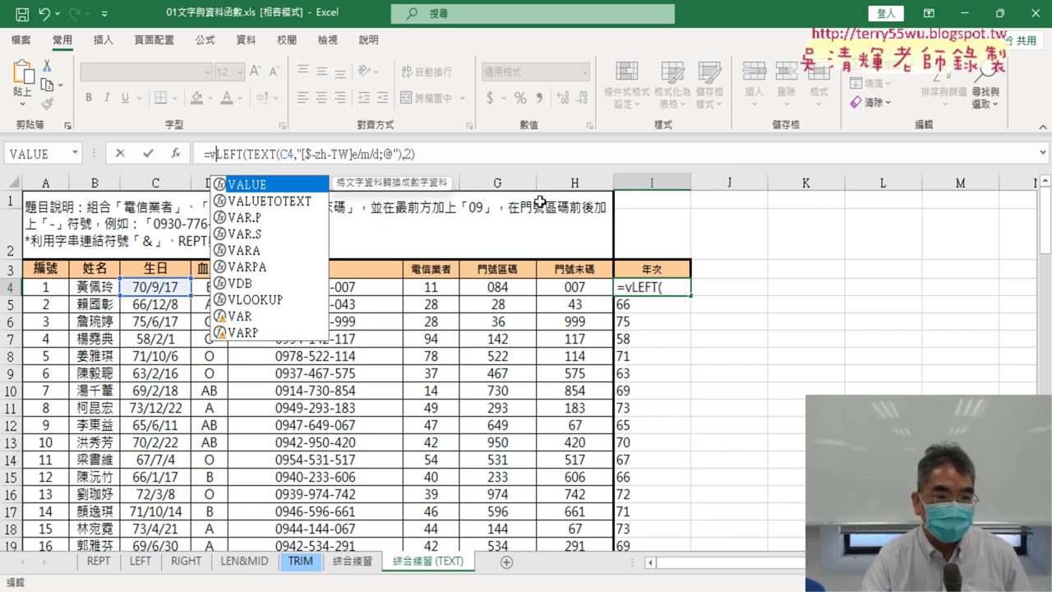
double_click(263, 185)
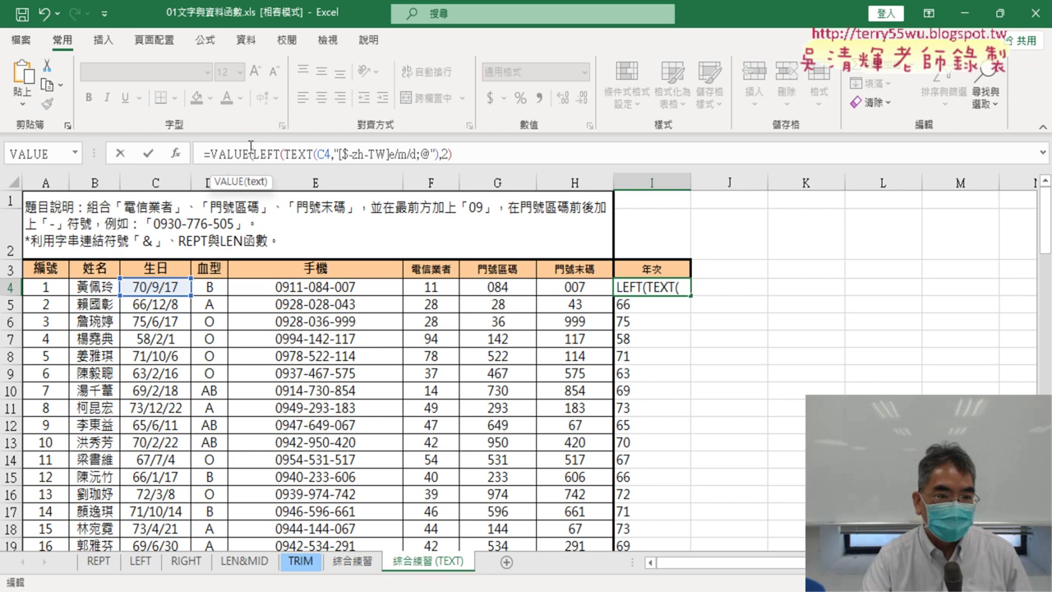
click(474, 157)
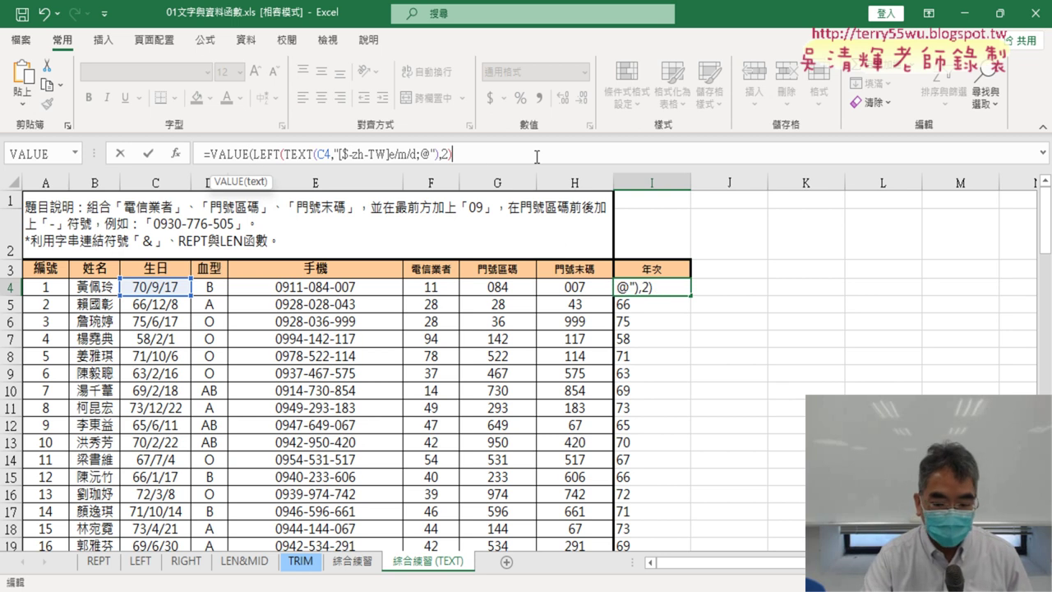
text())
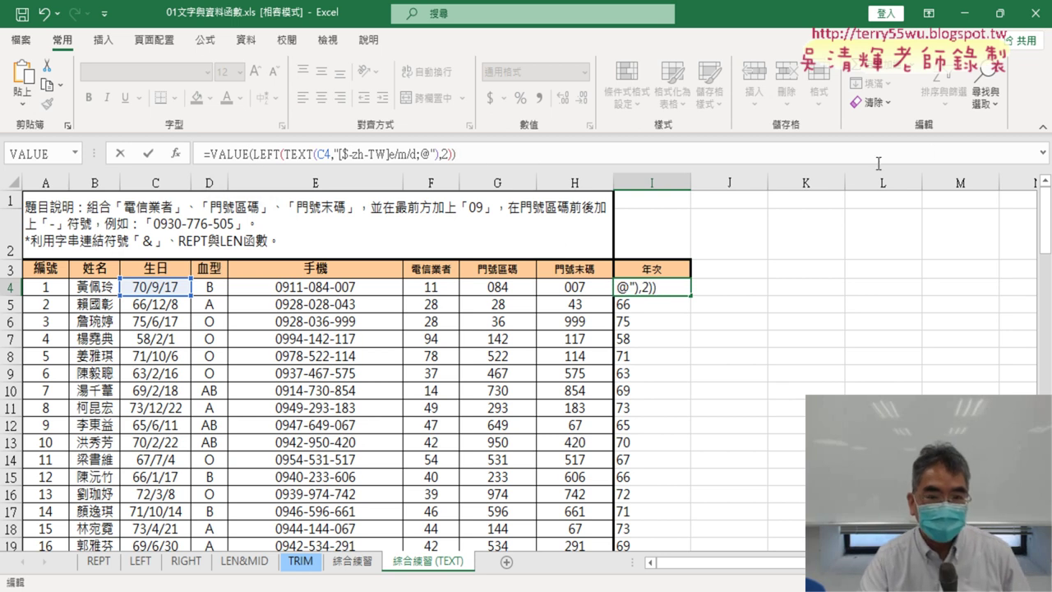
click(149, 156)
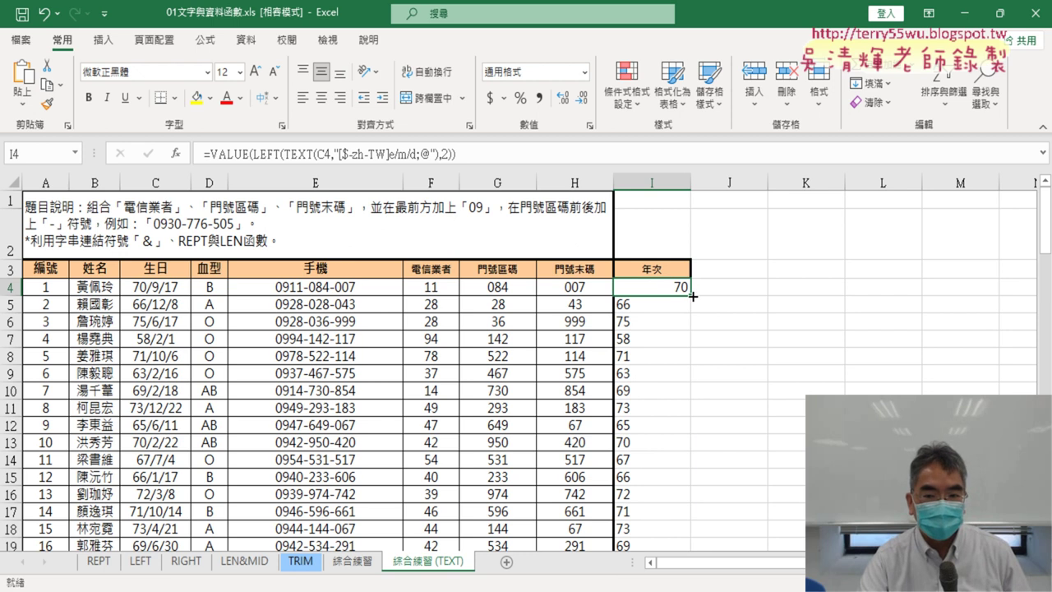
Fill the VALUE-wrapped year formula down column I and widen the column to fit
double_click(691, 294)
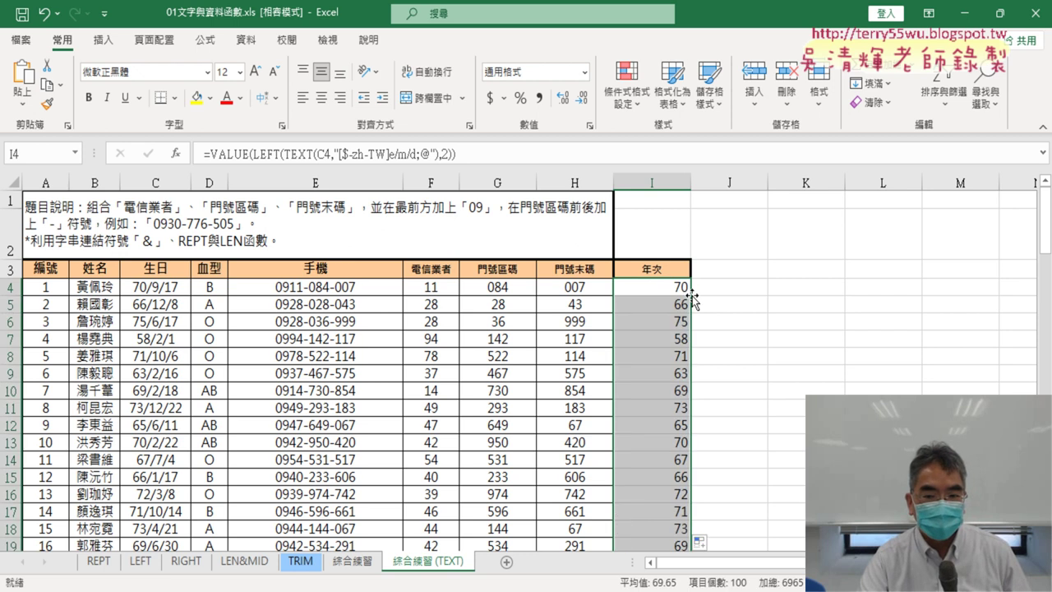
double_click(691, 183)
drag(642, 183, 681, 182)
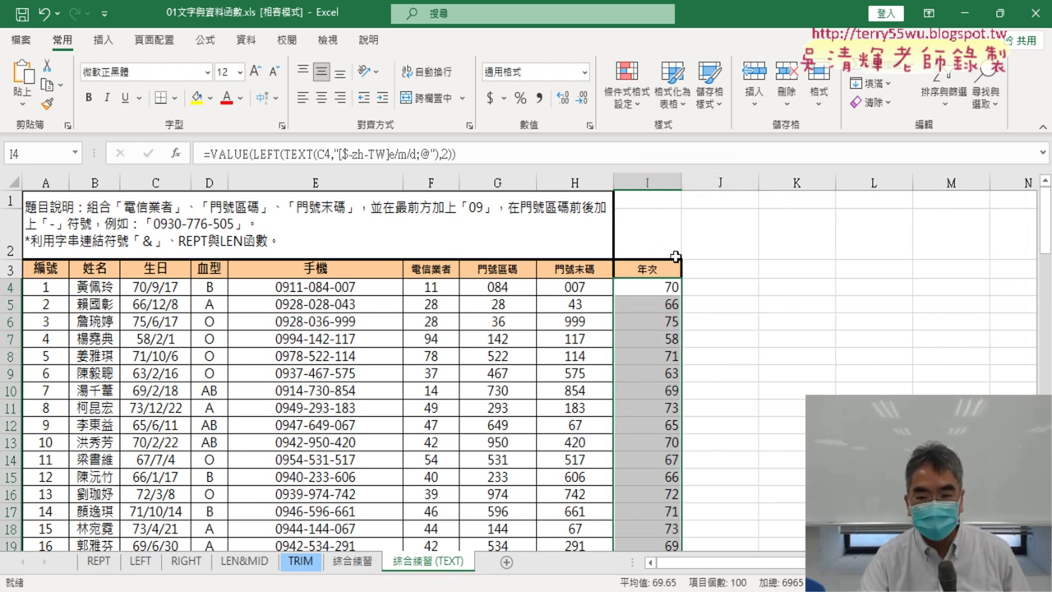
click(649, 178)
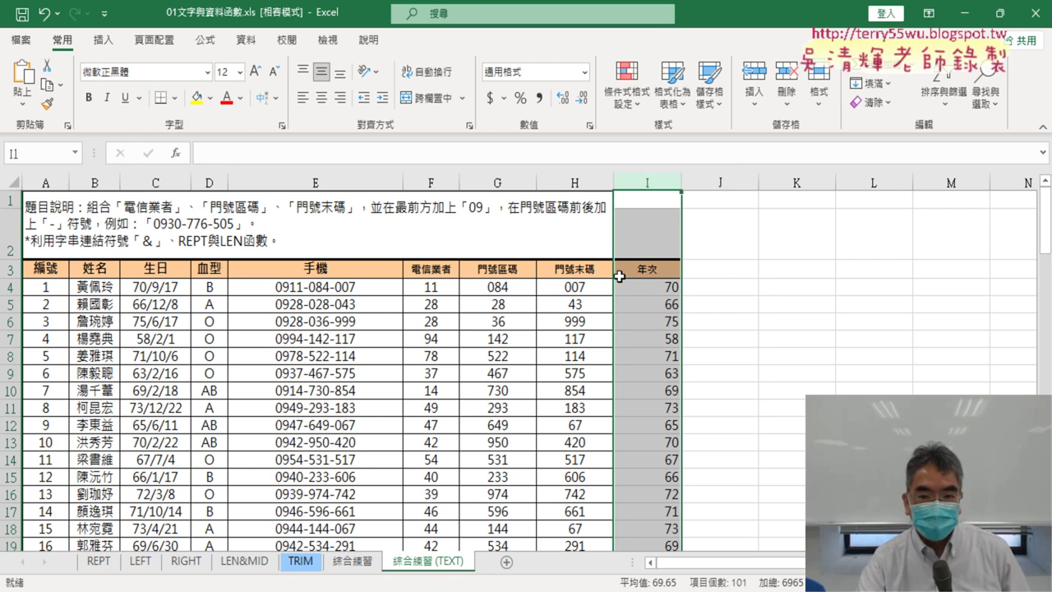
click(646, 290)
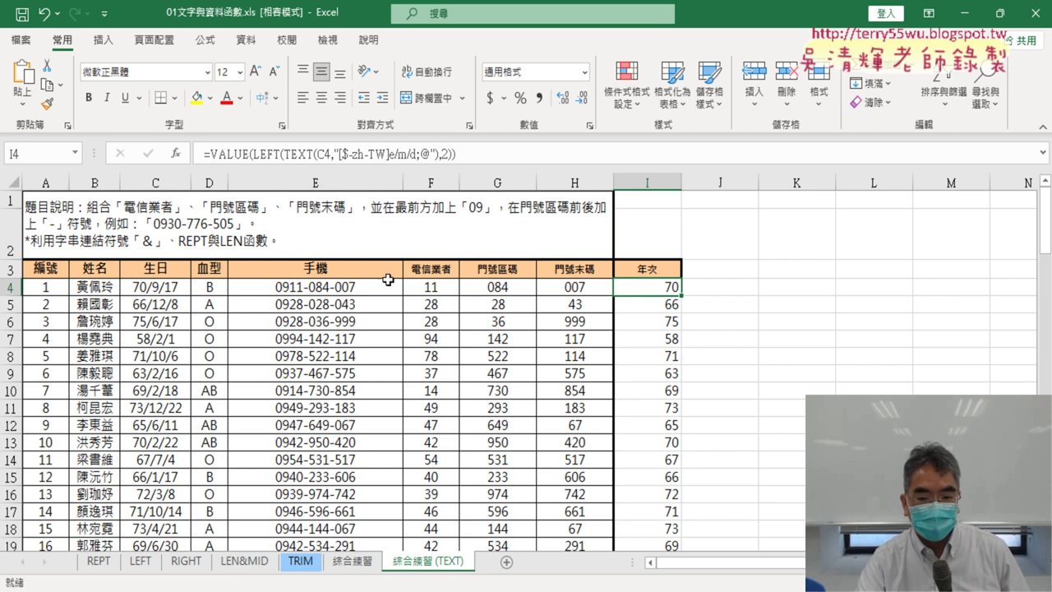
In Google Docs, scroll to the 轉為數字再篩選 notes and select the =VALUE(LEFT(TEXT(...),2)) line
mouse_move(646, 590)
click(641, 532)
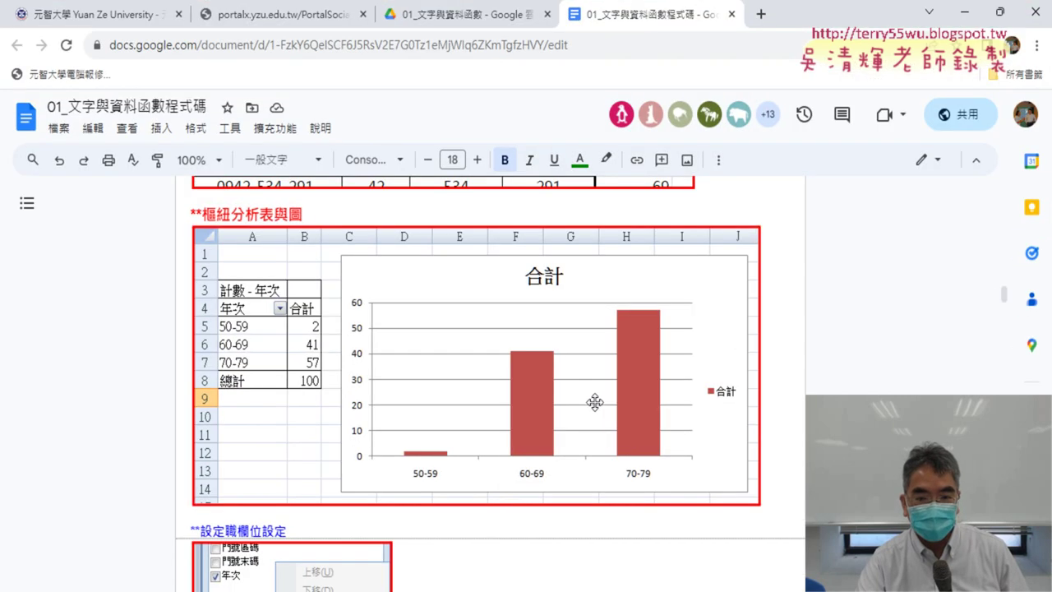
scroll(596, 399, up, 5)
scroll(597, 399, up, 5)
scroll(595, 401, up, 5)
scroll(595, 402, down, 4)
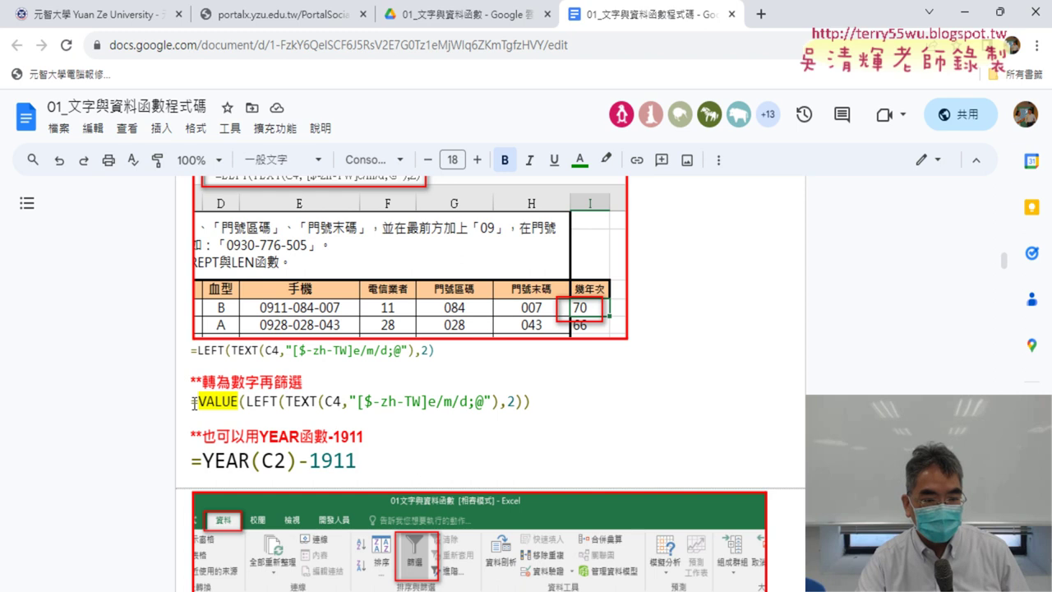
drag(194, 402, 531, 404)
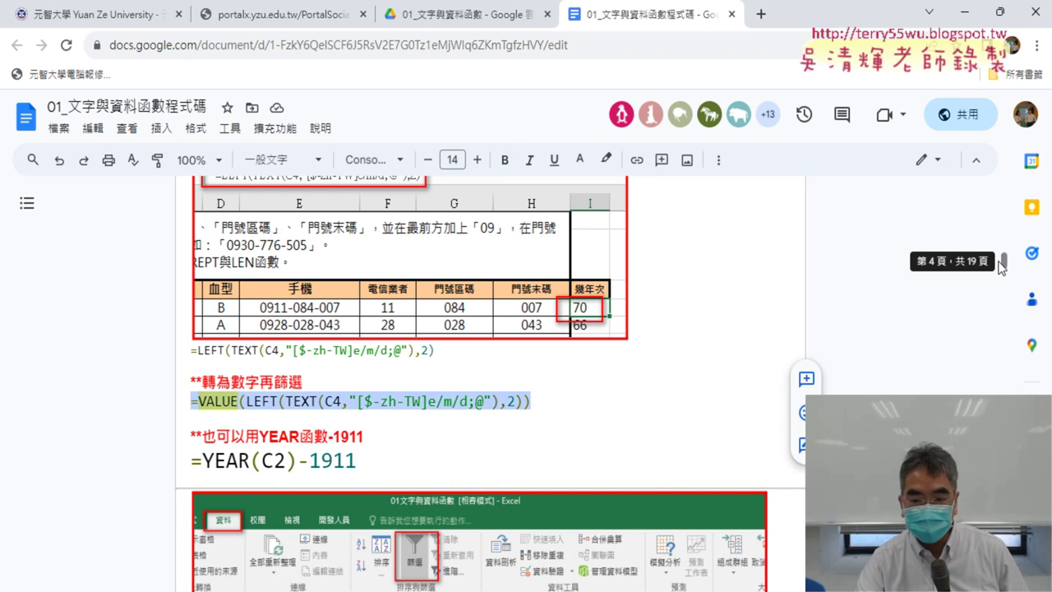